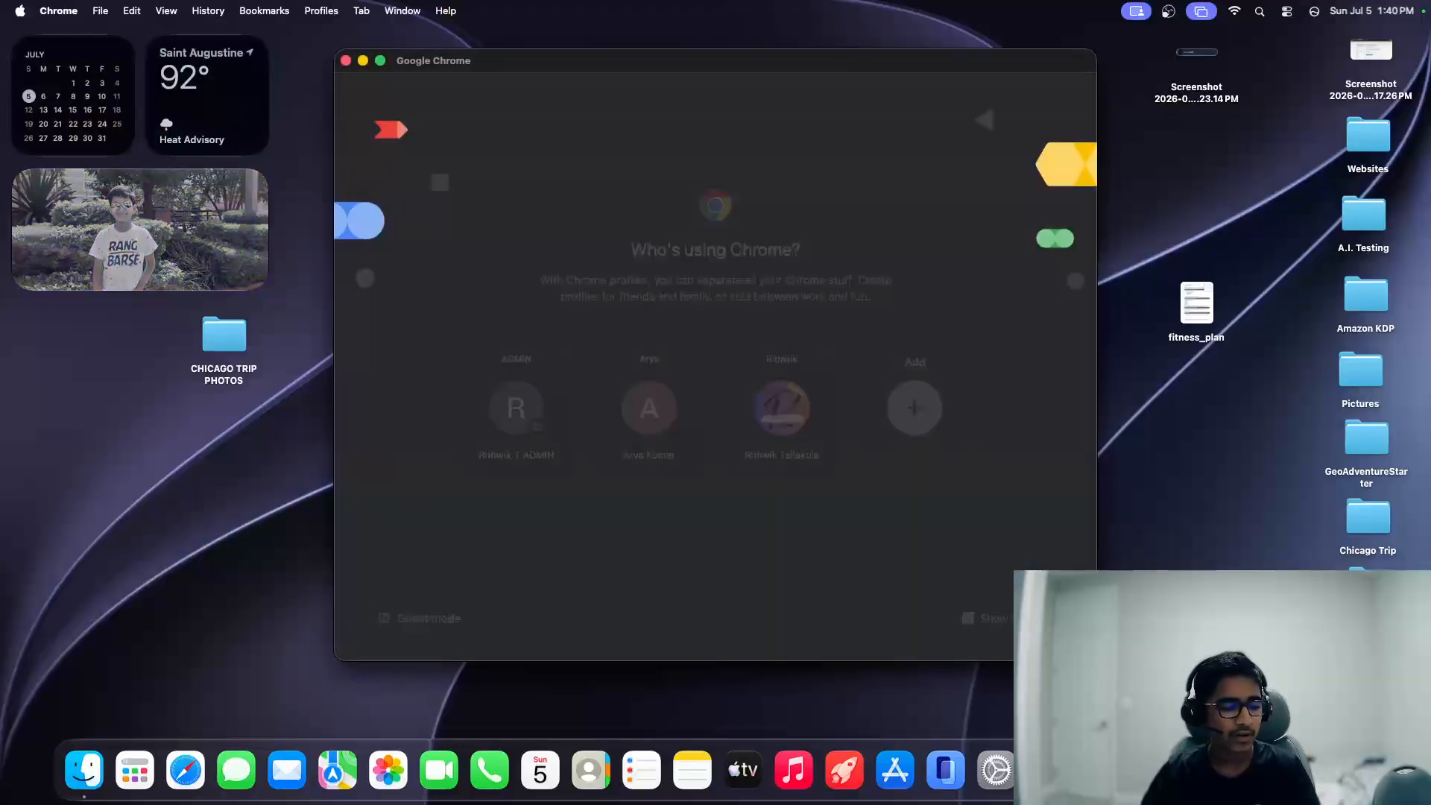
Open the Cloudflare dashboard in Chrome under the personal profile and go to the account's domains overview.
click(779, 406)
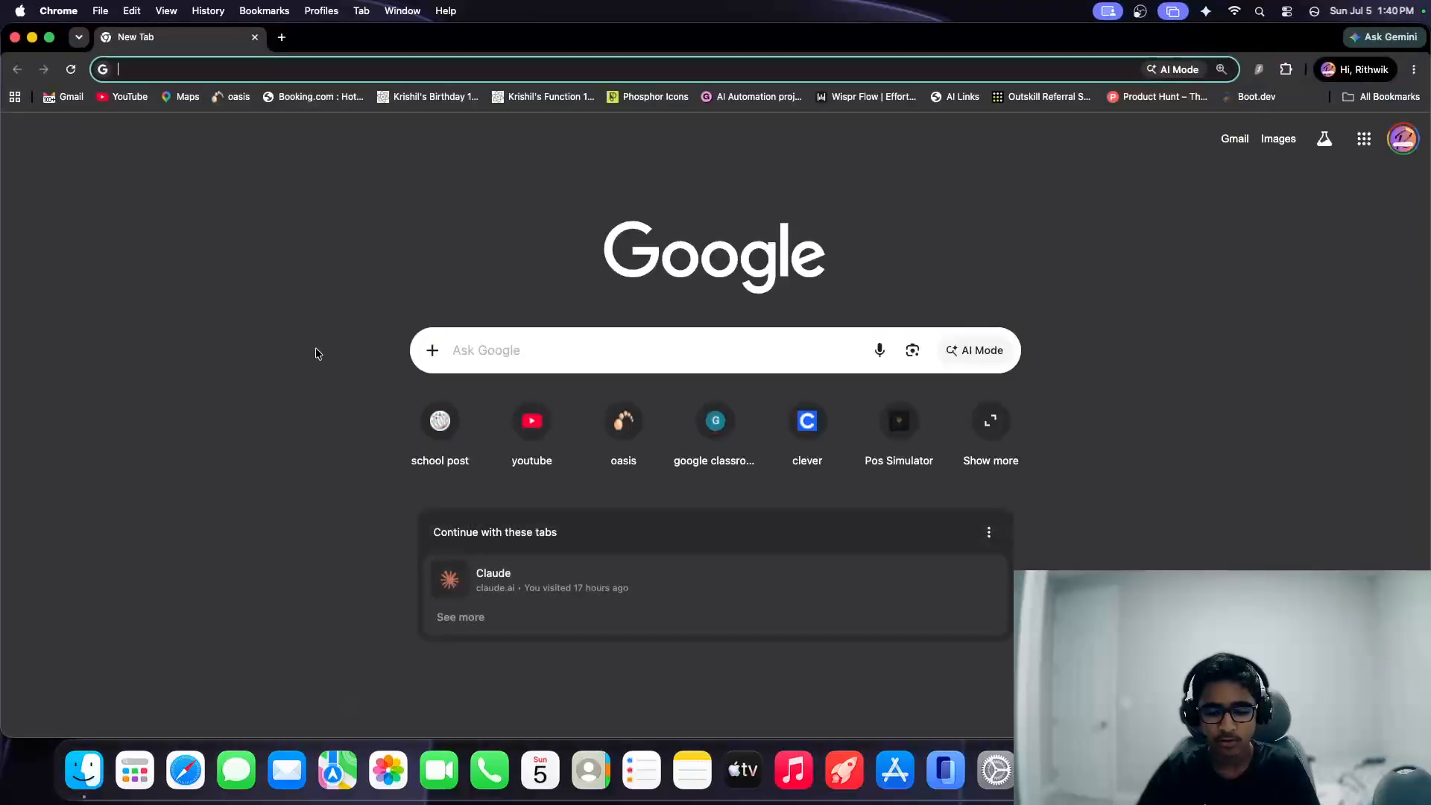
text(cloudflare)
key(Return)
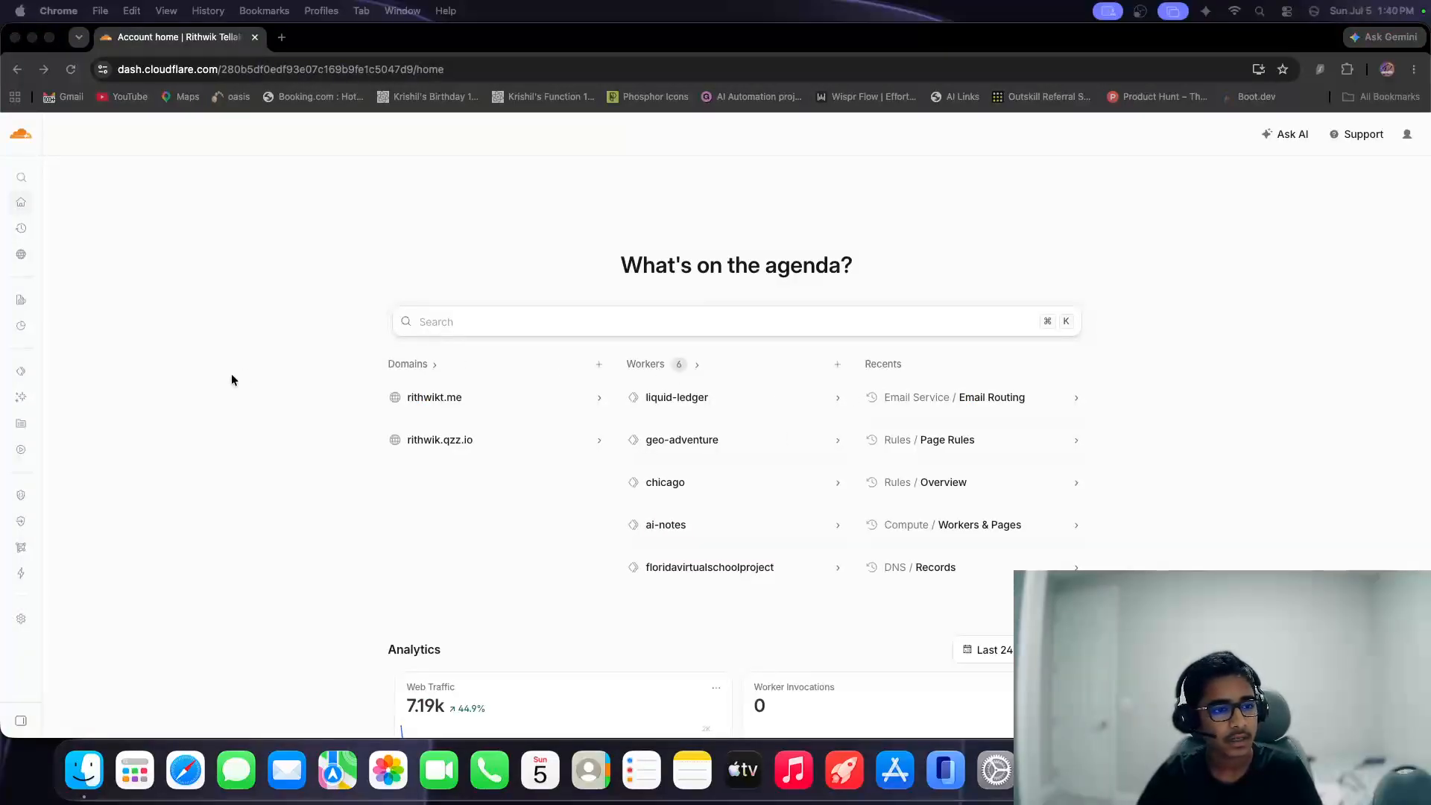
click(191, 222)
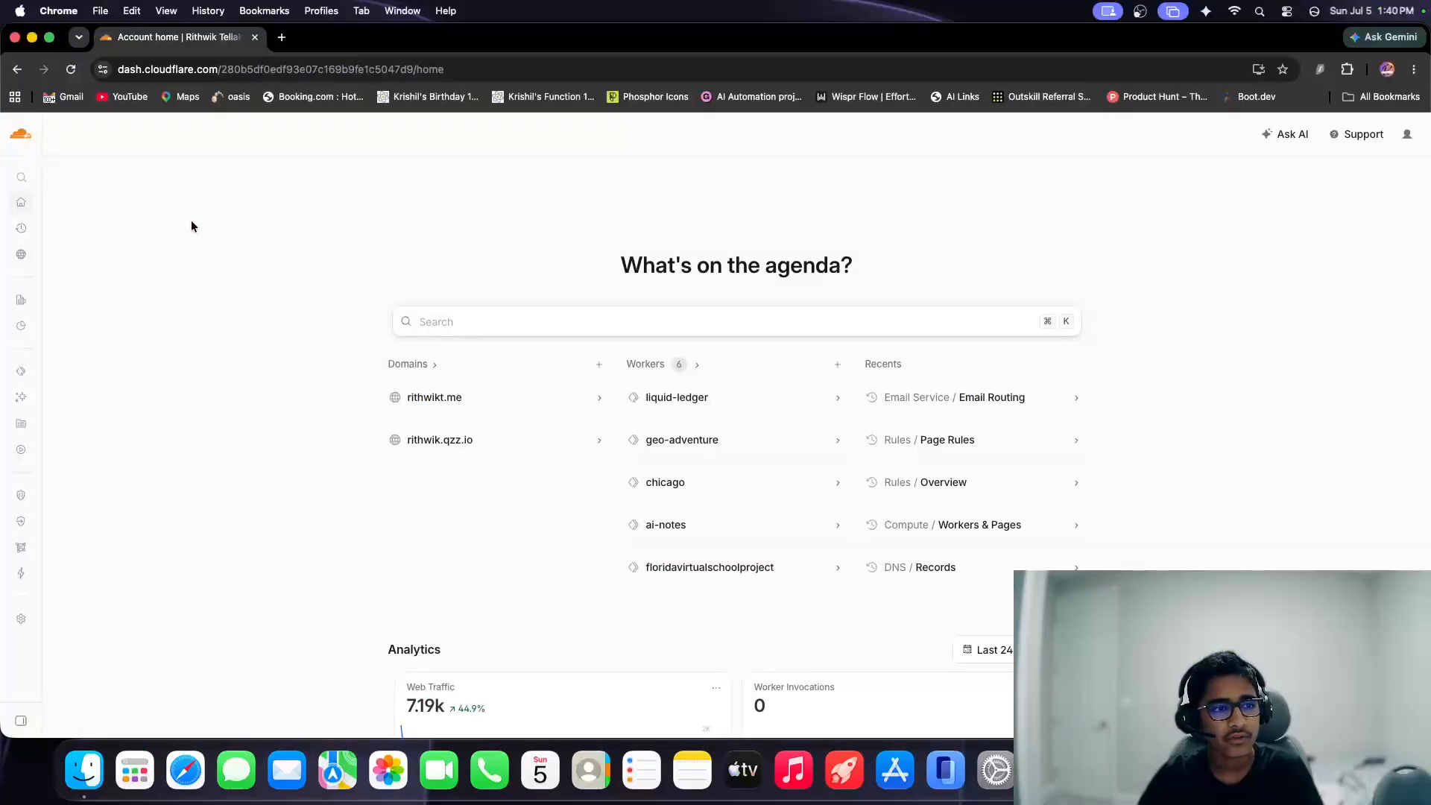
click(60, 262)
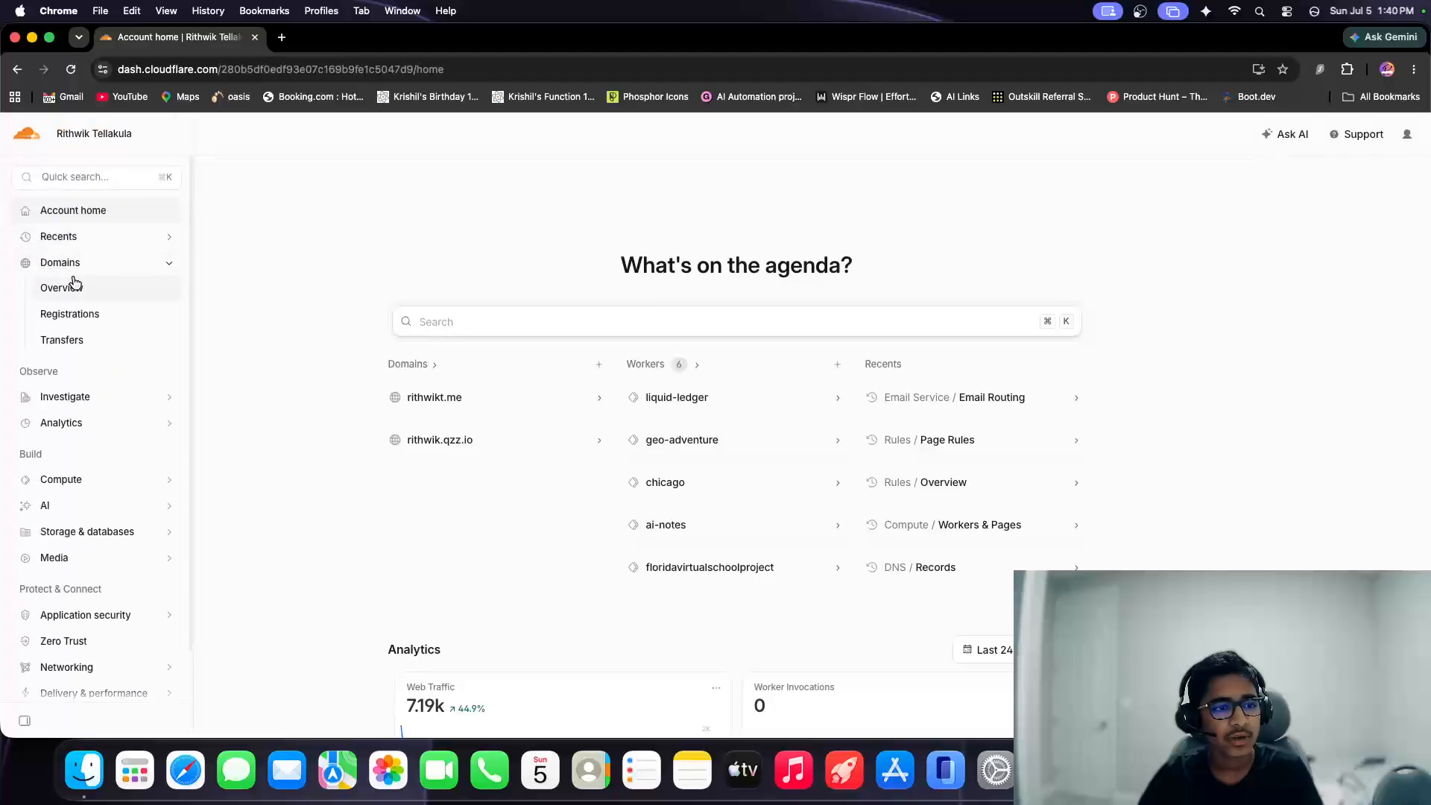
click(77, 288)
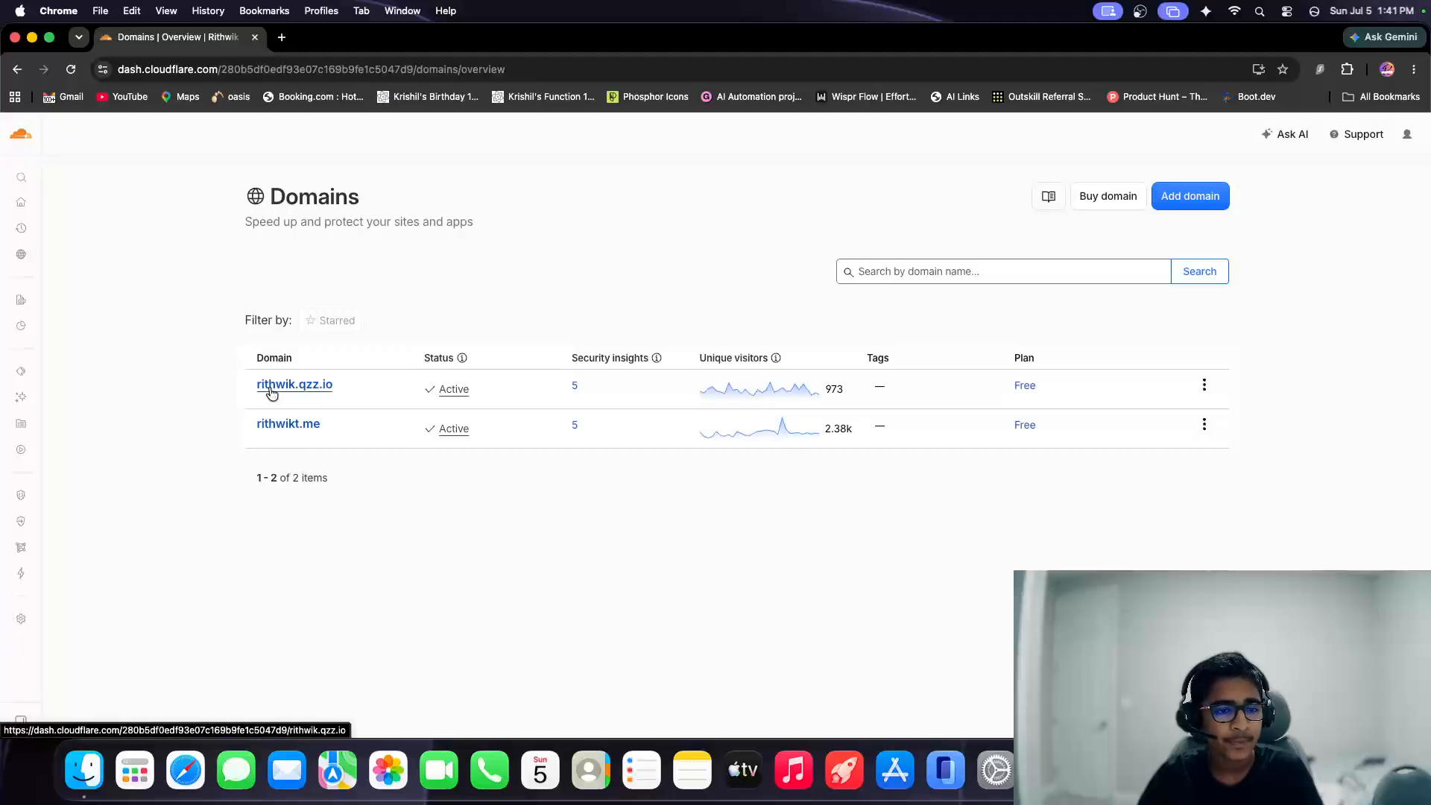
Highlight the names of the .qzz.io and .me domains in the domain list in turn.
drag(253, 384, 340, 383)
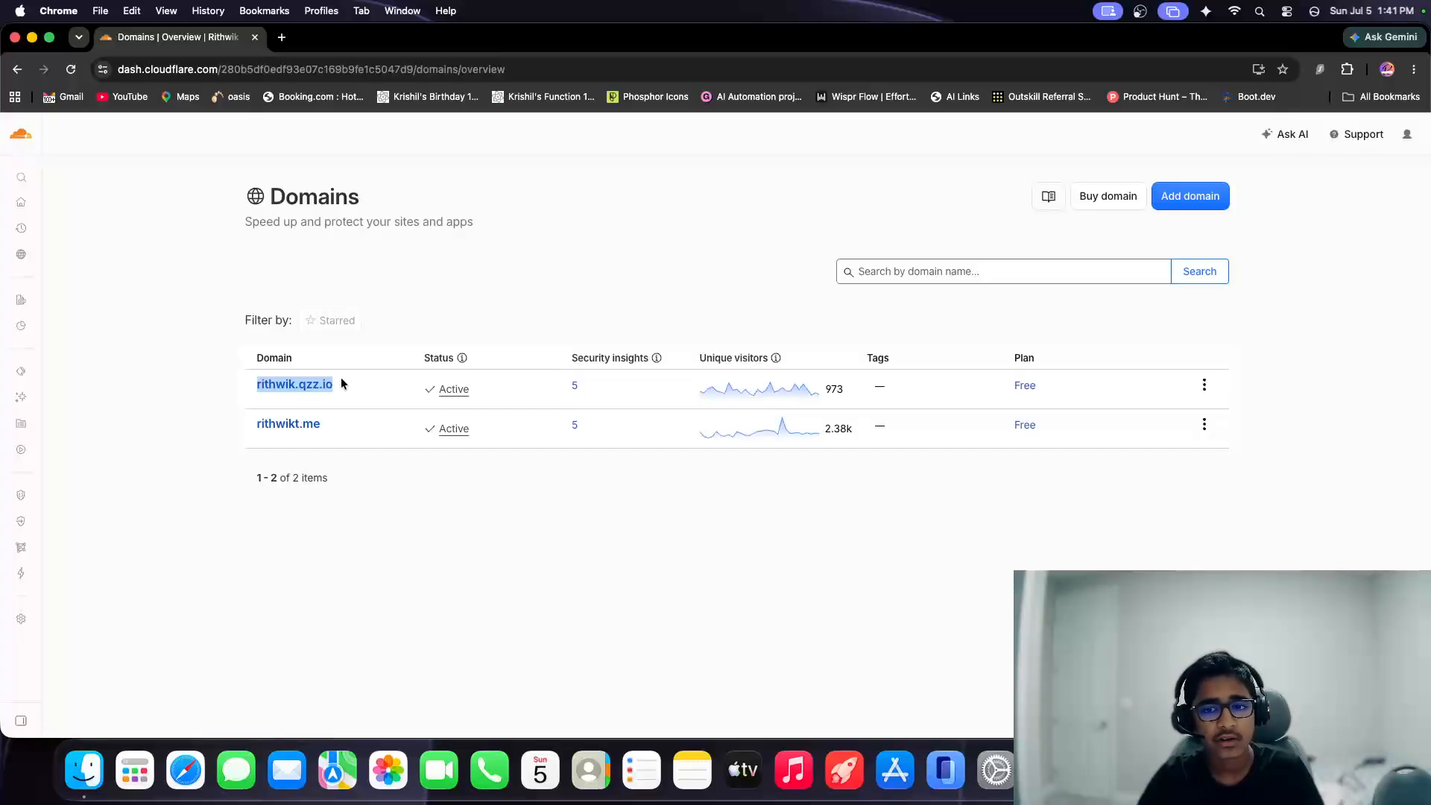
drag(322, 424, 226, 426)
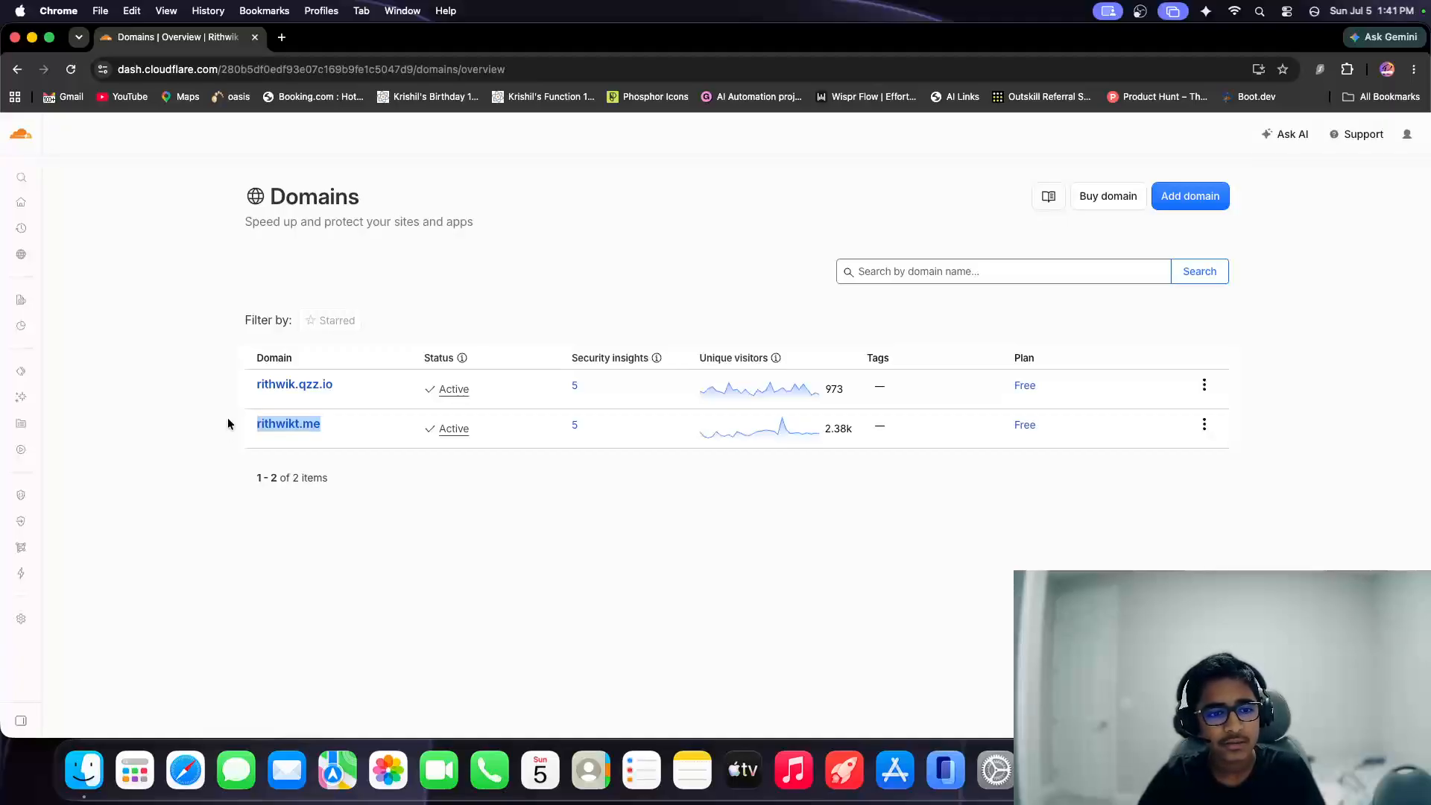
click(714, 543)
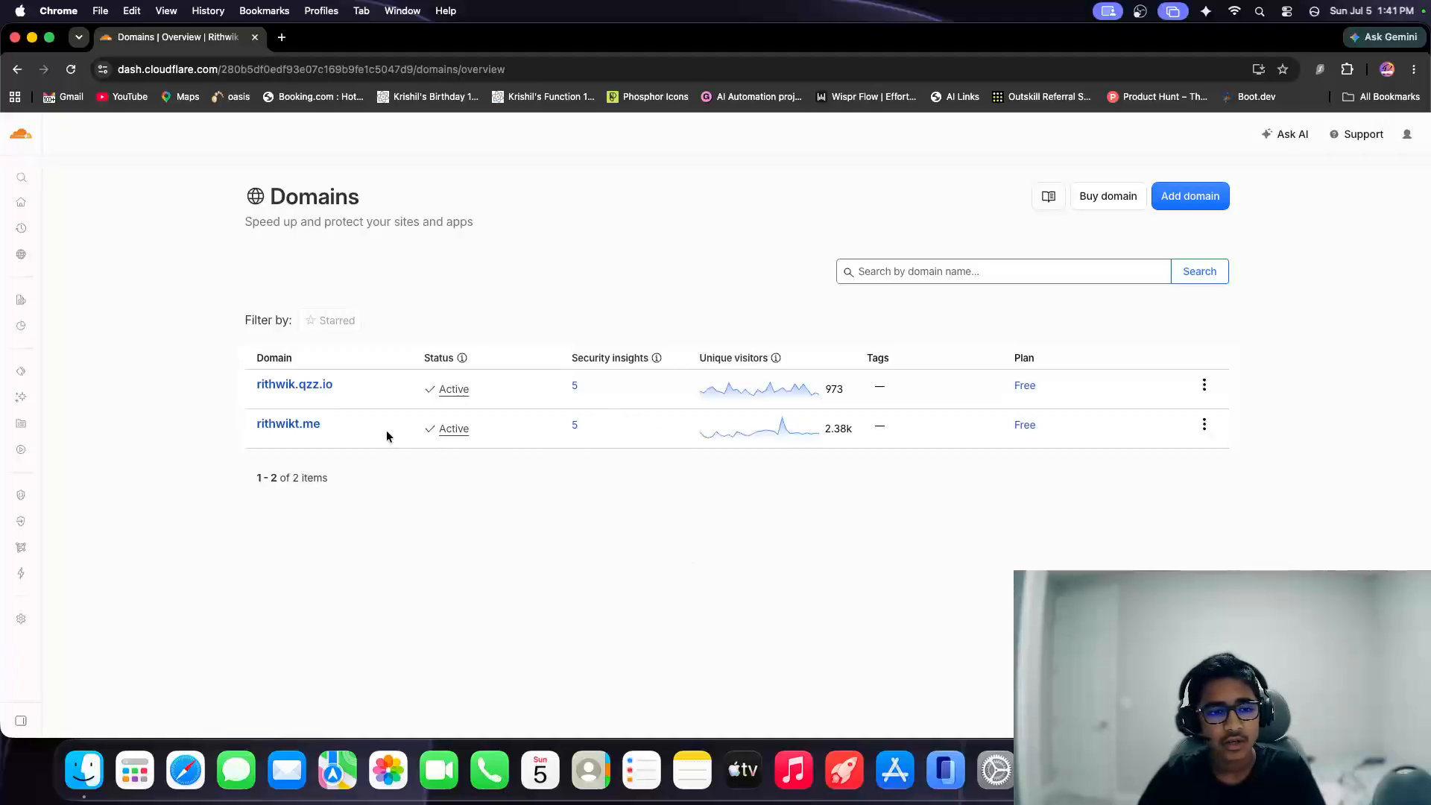
Look through the traffic overview of the .me domain and return to the domain list.
click(311, 430)
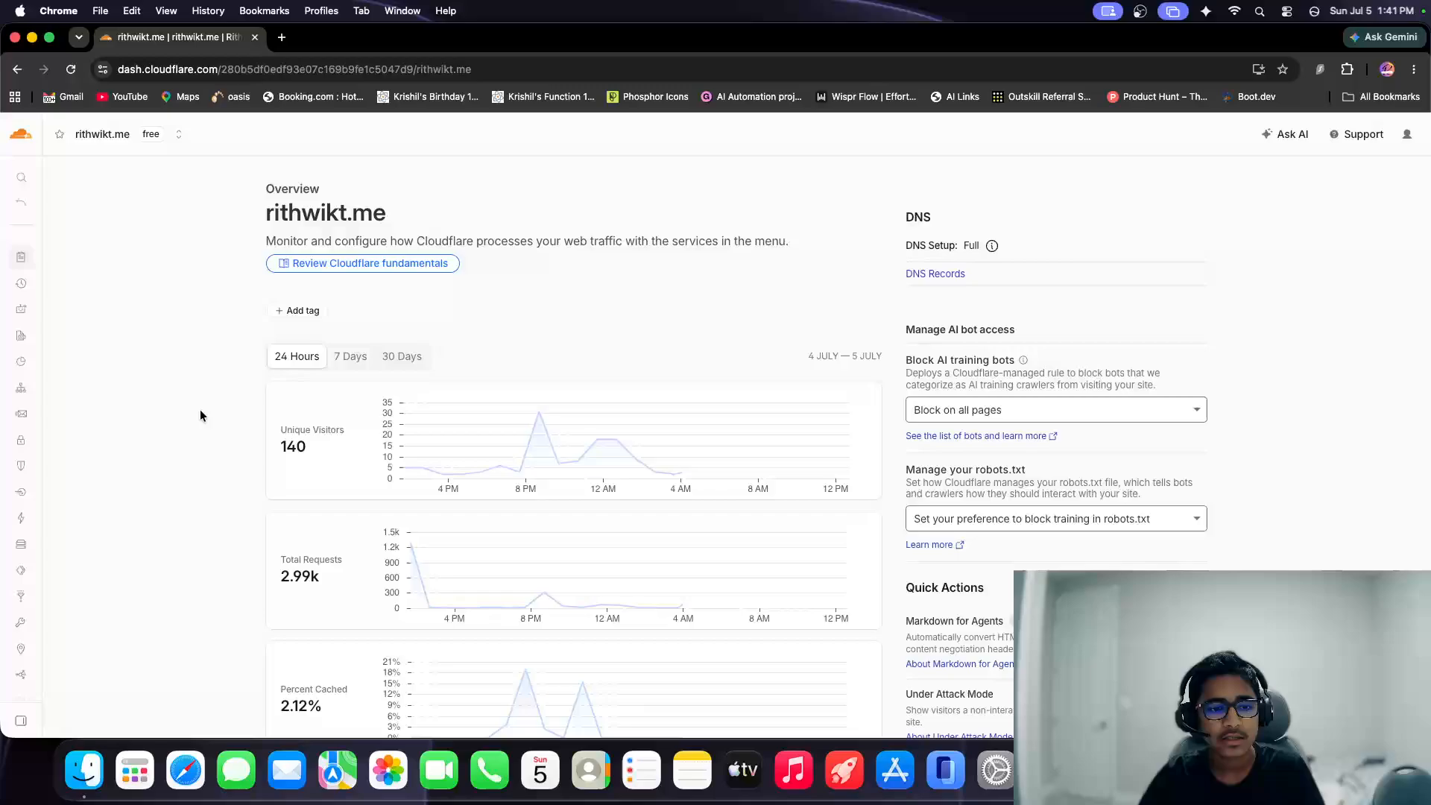
scroll(199, 408, down, 5)
scroll(199, 404, up, 3)
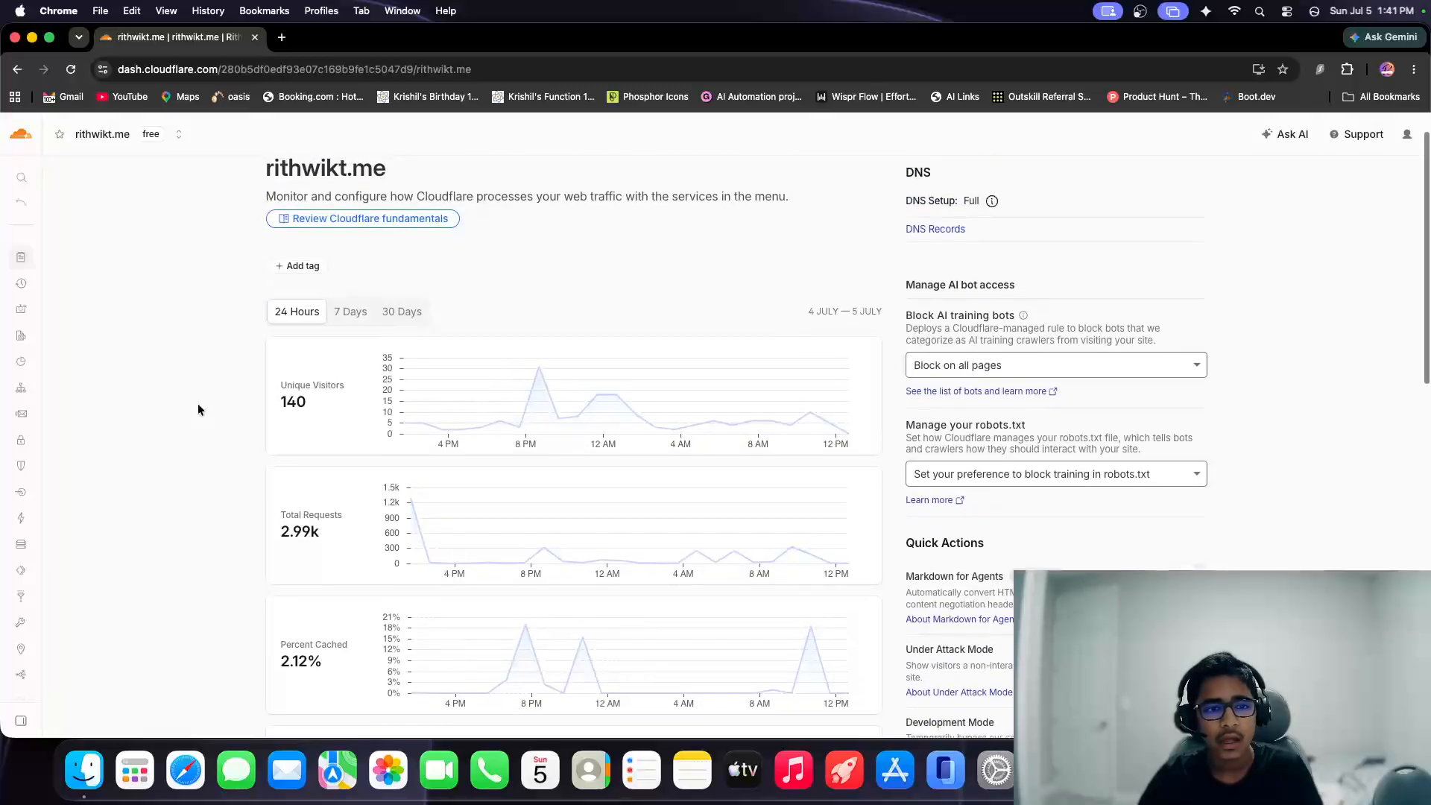
scroll(198, 404, up, 2)
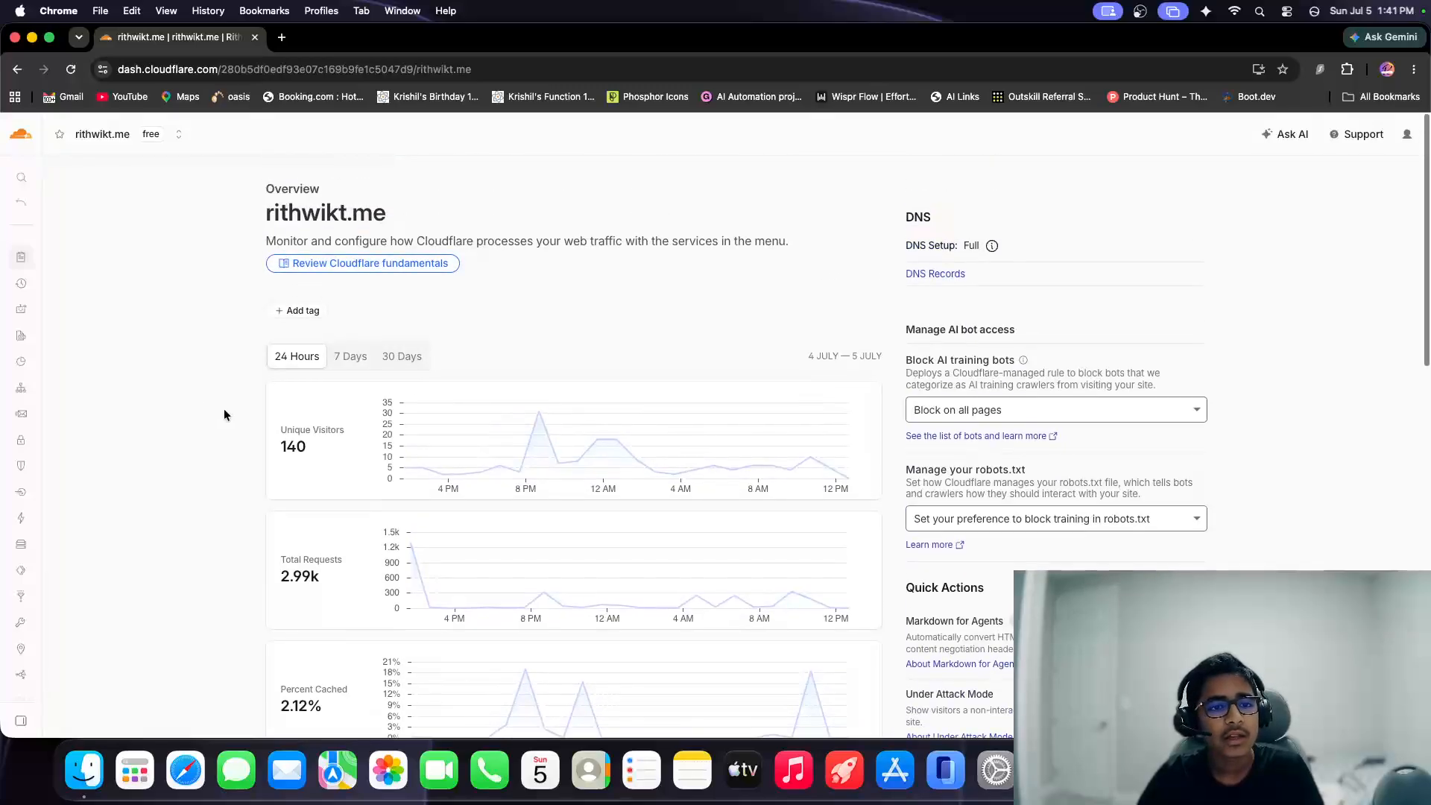
click(64, 200)
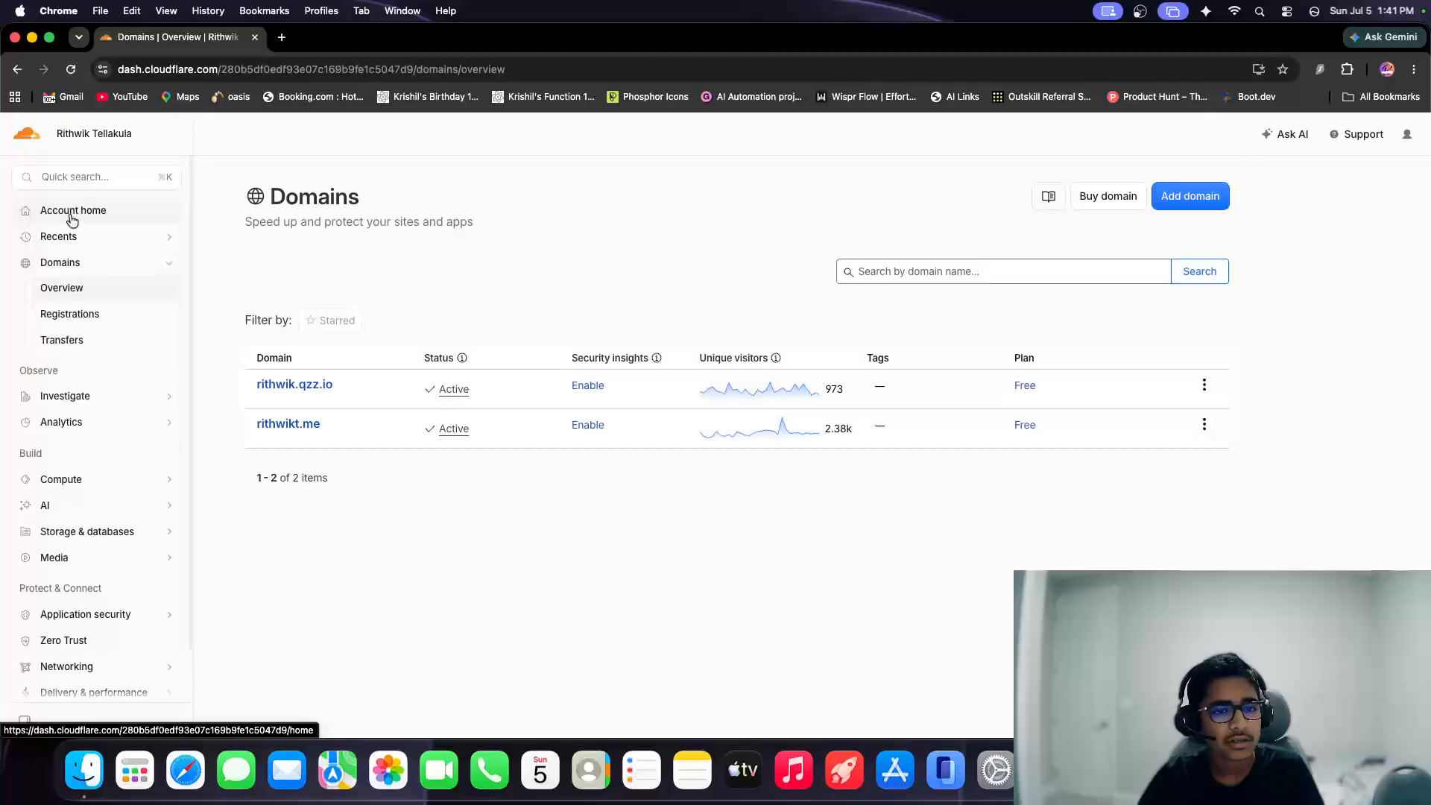
Start adding a site by transferring the domain test.com, keeping the default crawler and DNS import settings, and continue to plan selection.
click(1189, 198)
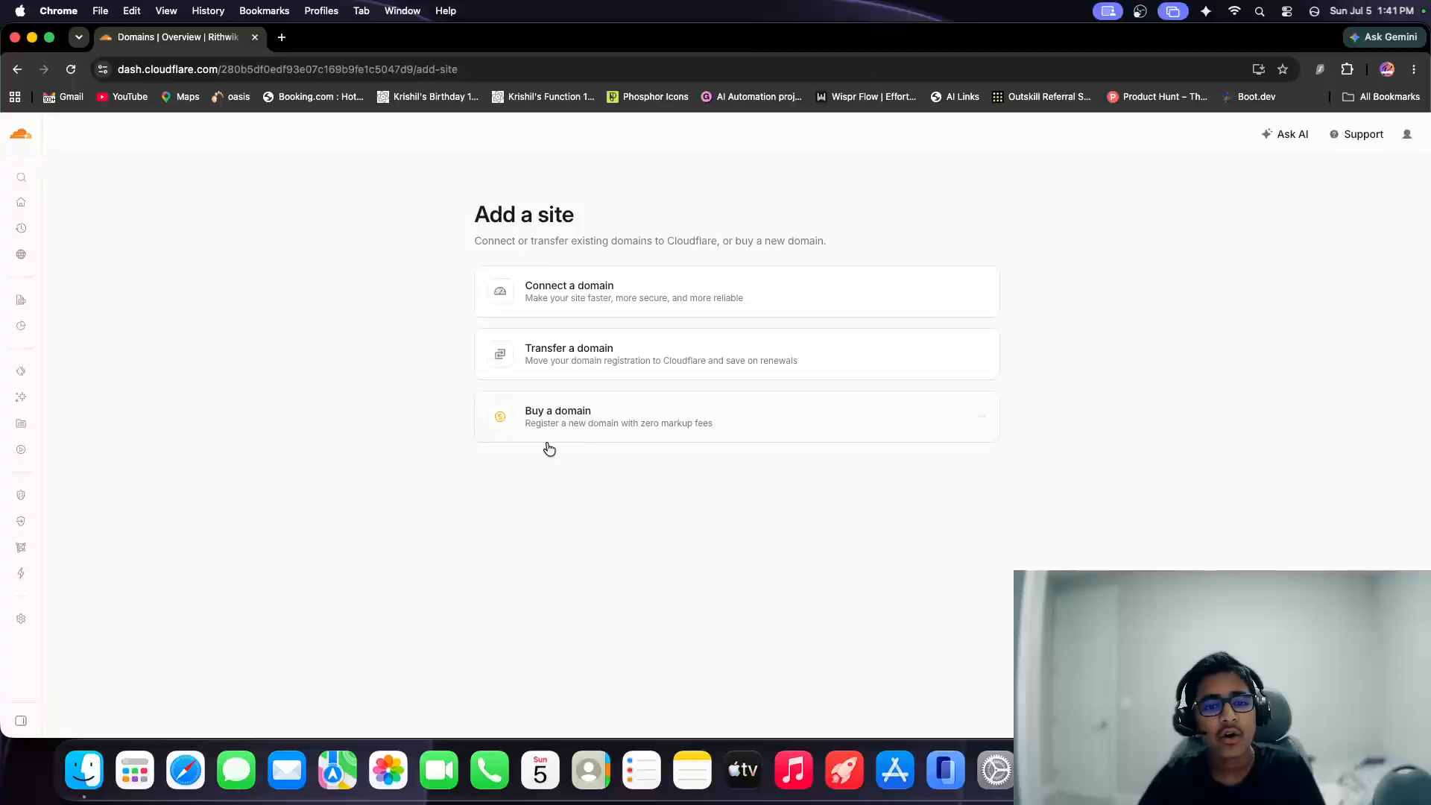
click(518, 352)
scroll(577, 390, down, 3)
scroll(577, 390, up, 3)
text(rithwikt)
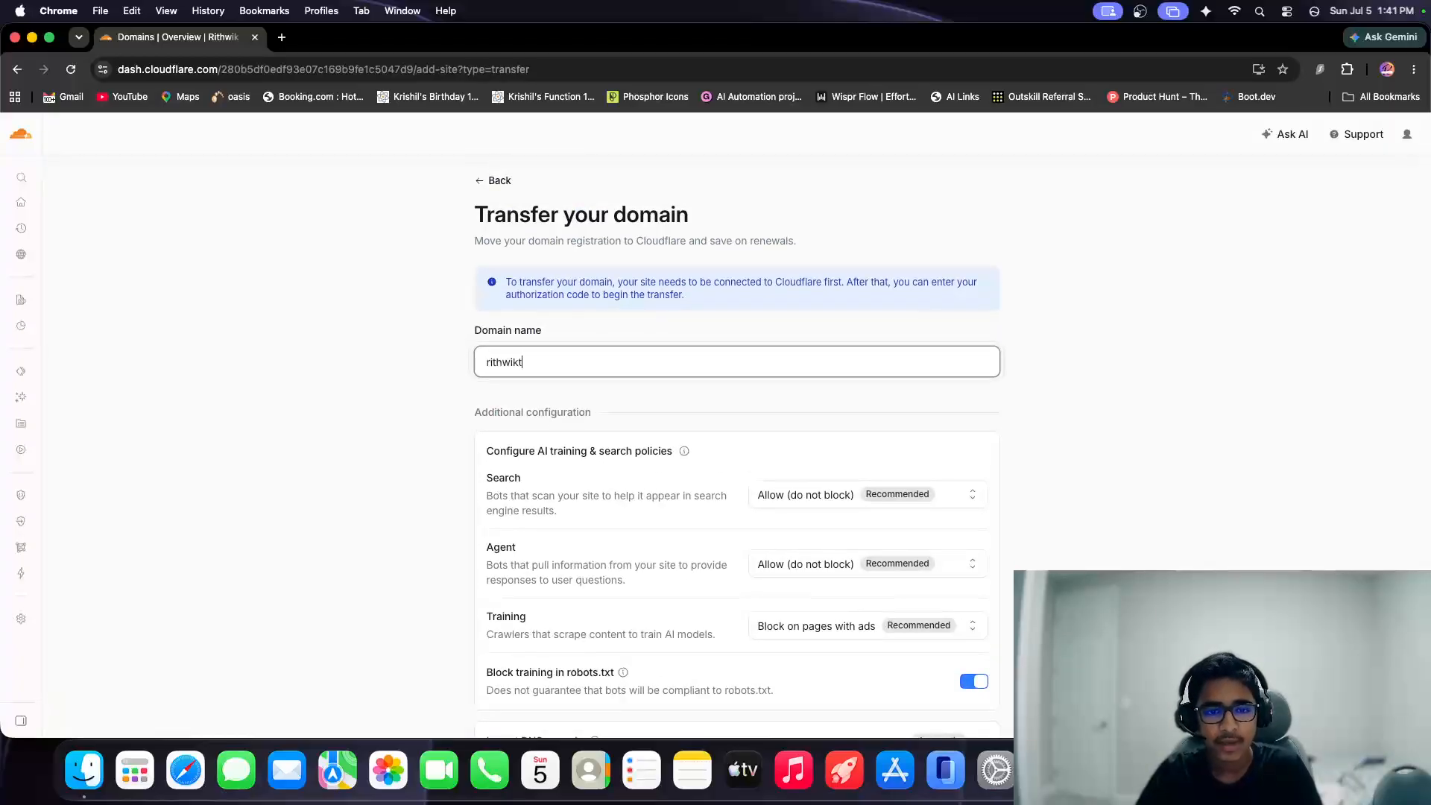
key(super+a)
key(BackSpace)
text(test.co)
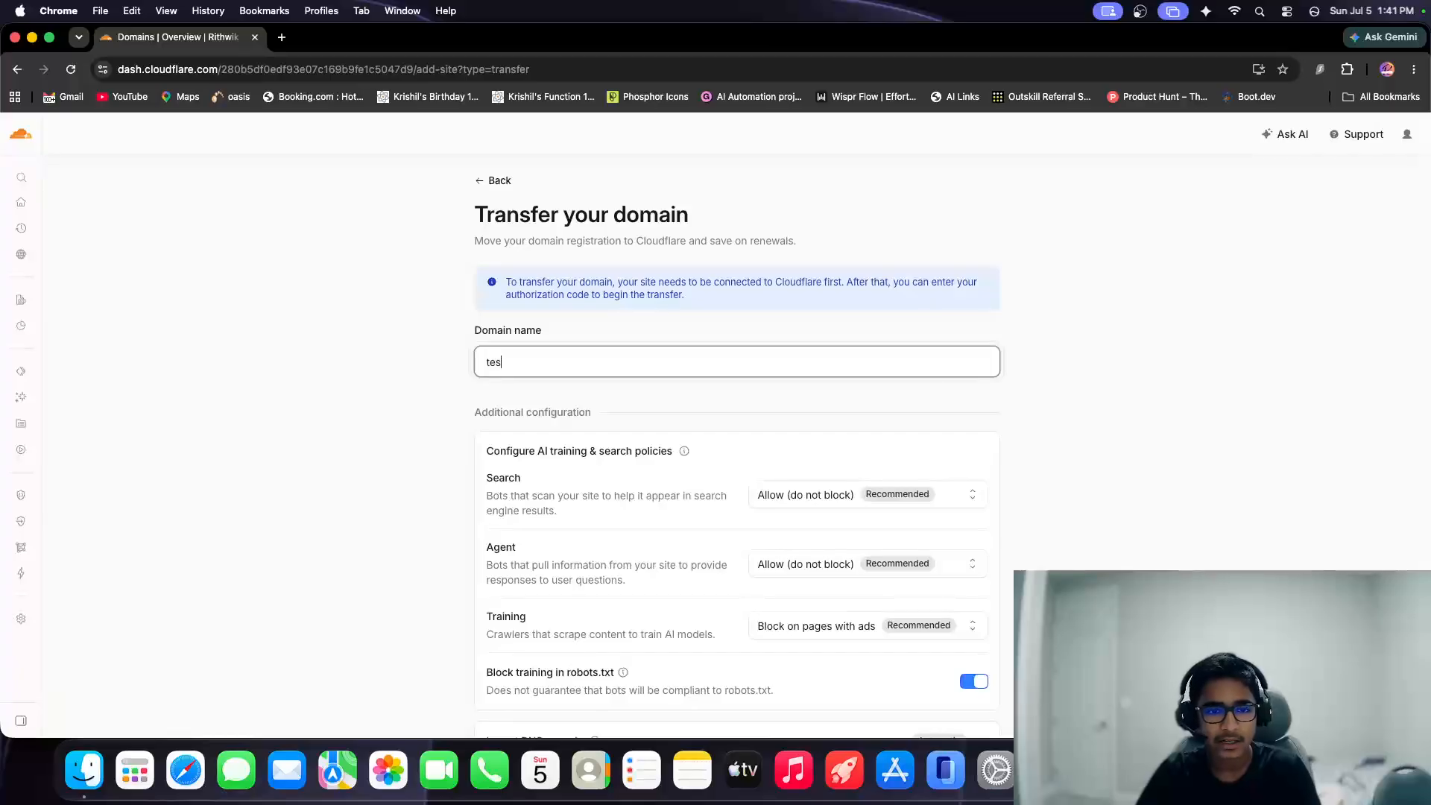
scroll(842, 458, down, 2)
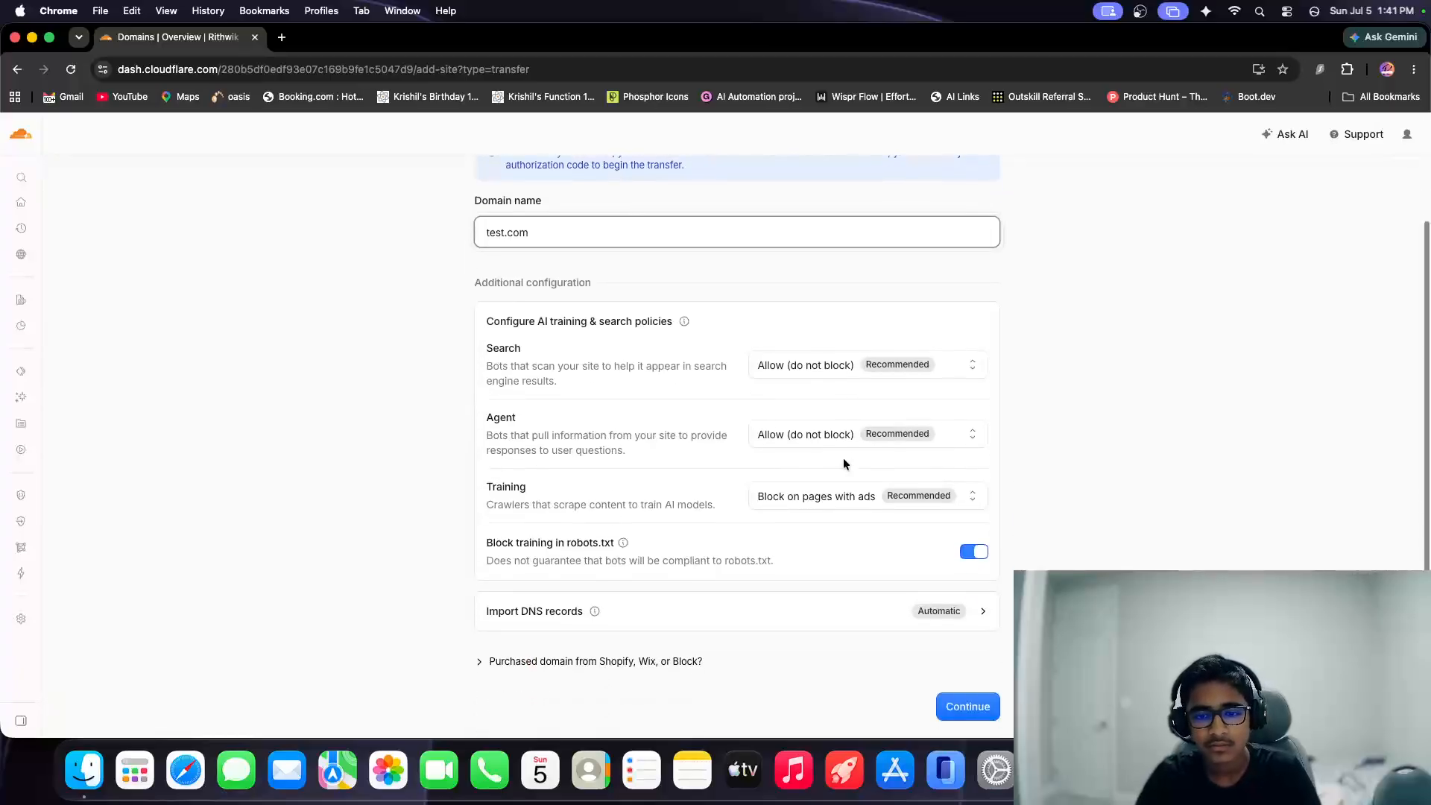
click(961, 702)
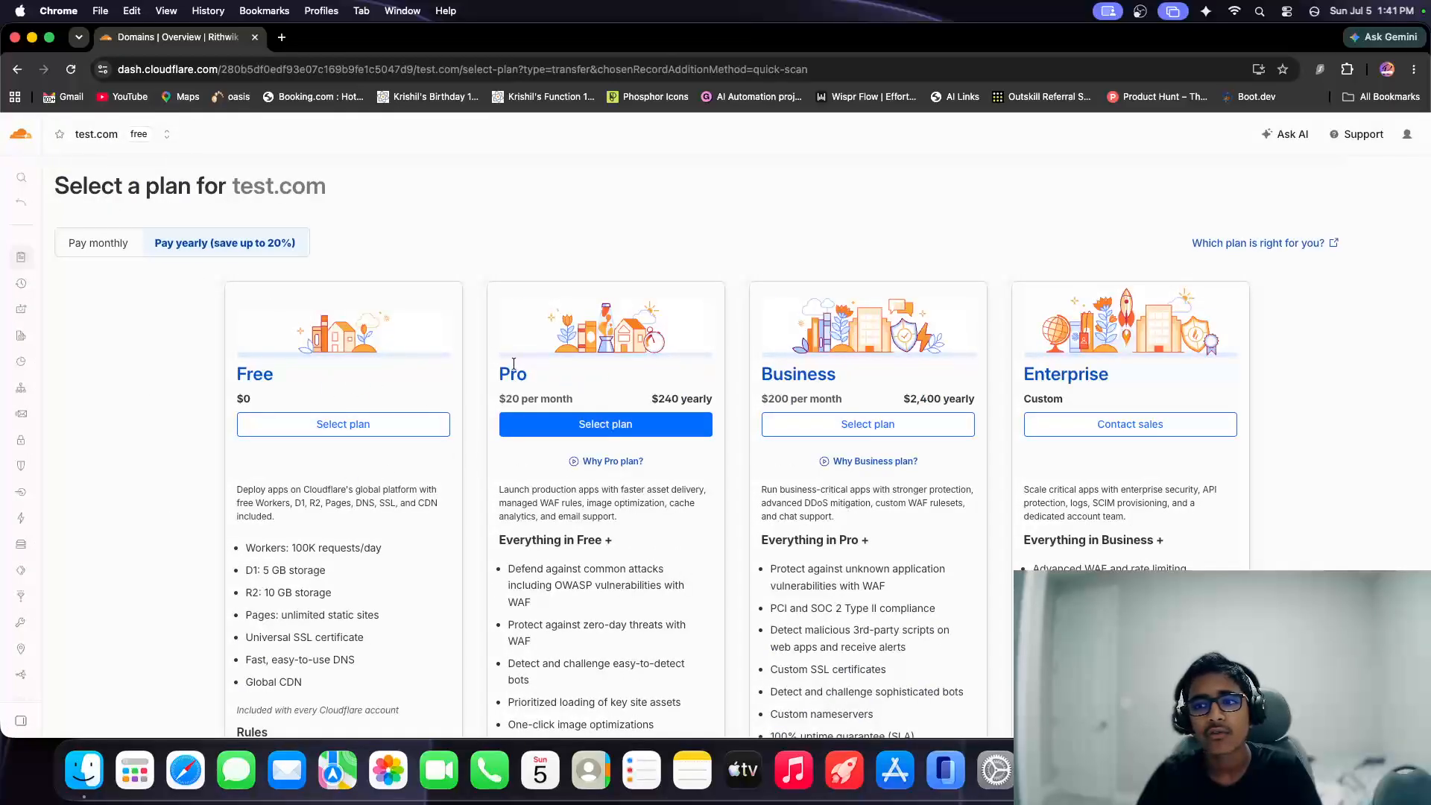
Return to the domain list without selecting a plan and view the actions available for test.com.
mouse_move(28, 178)
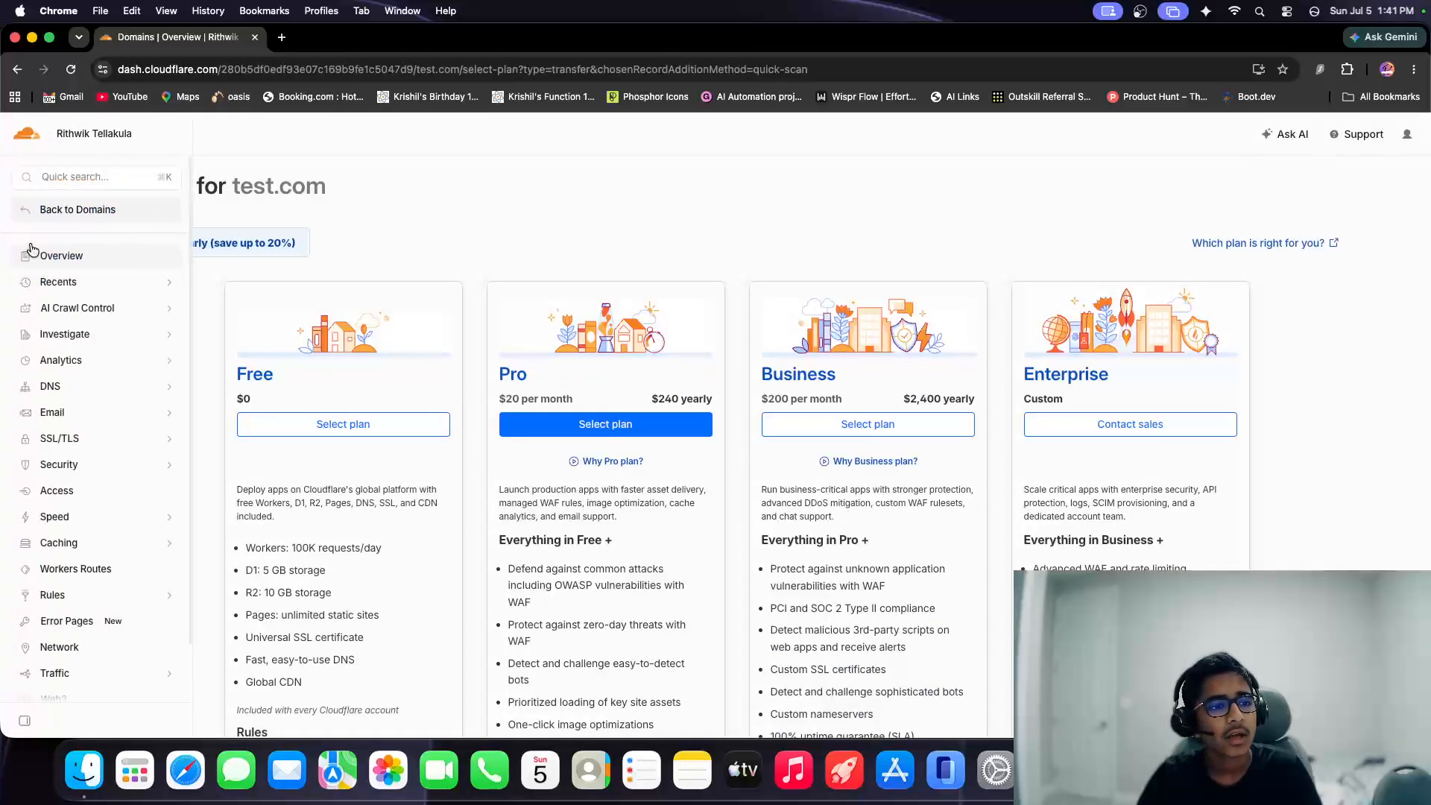
click(84, 213)
click(1204, 464)
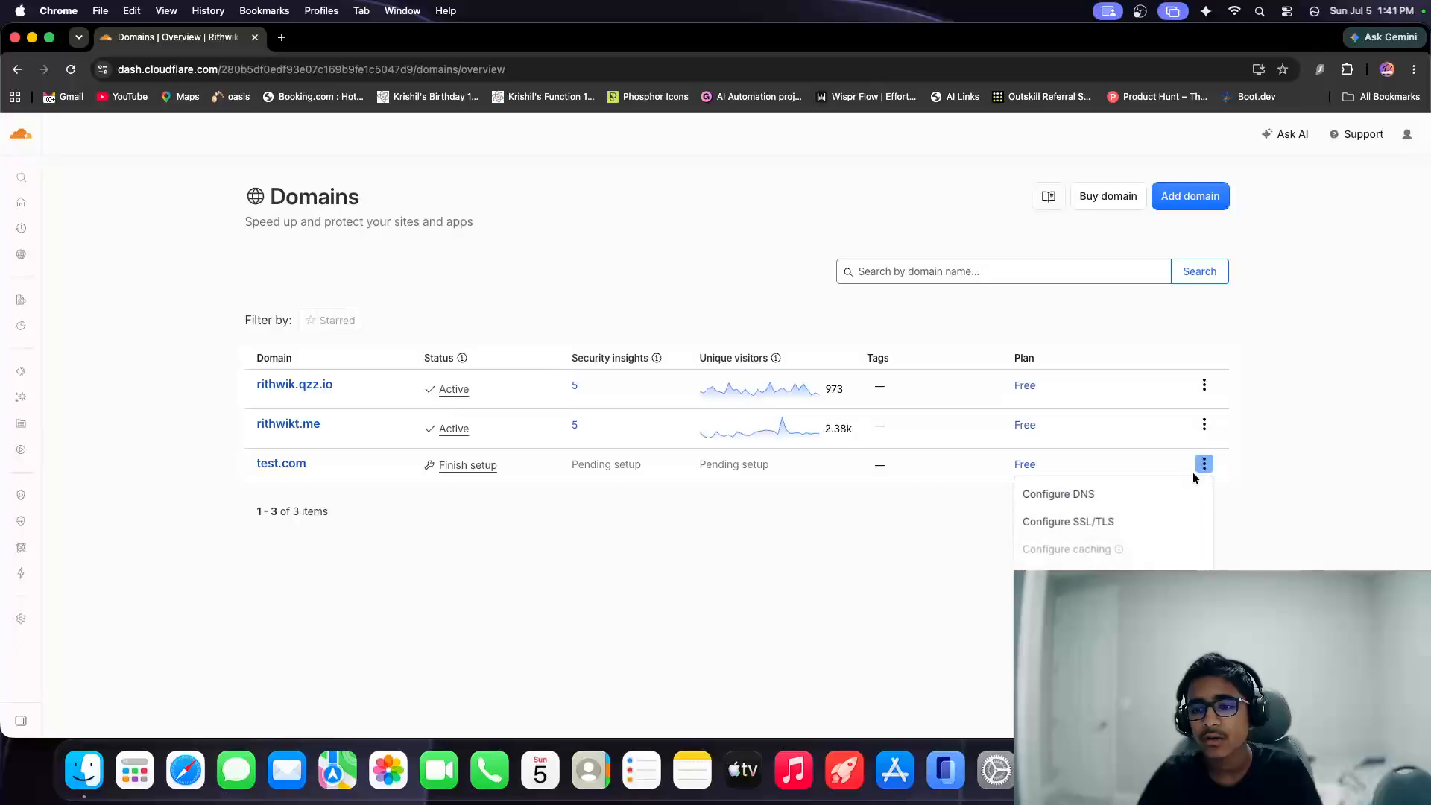
scroll(736, 425, down, 1)
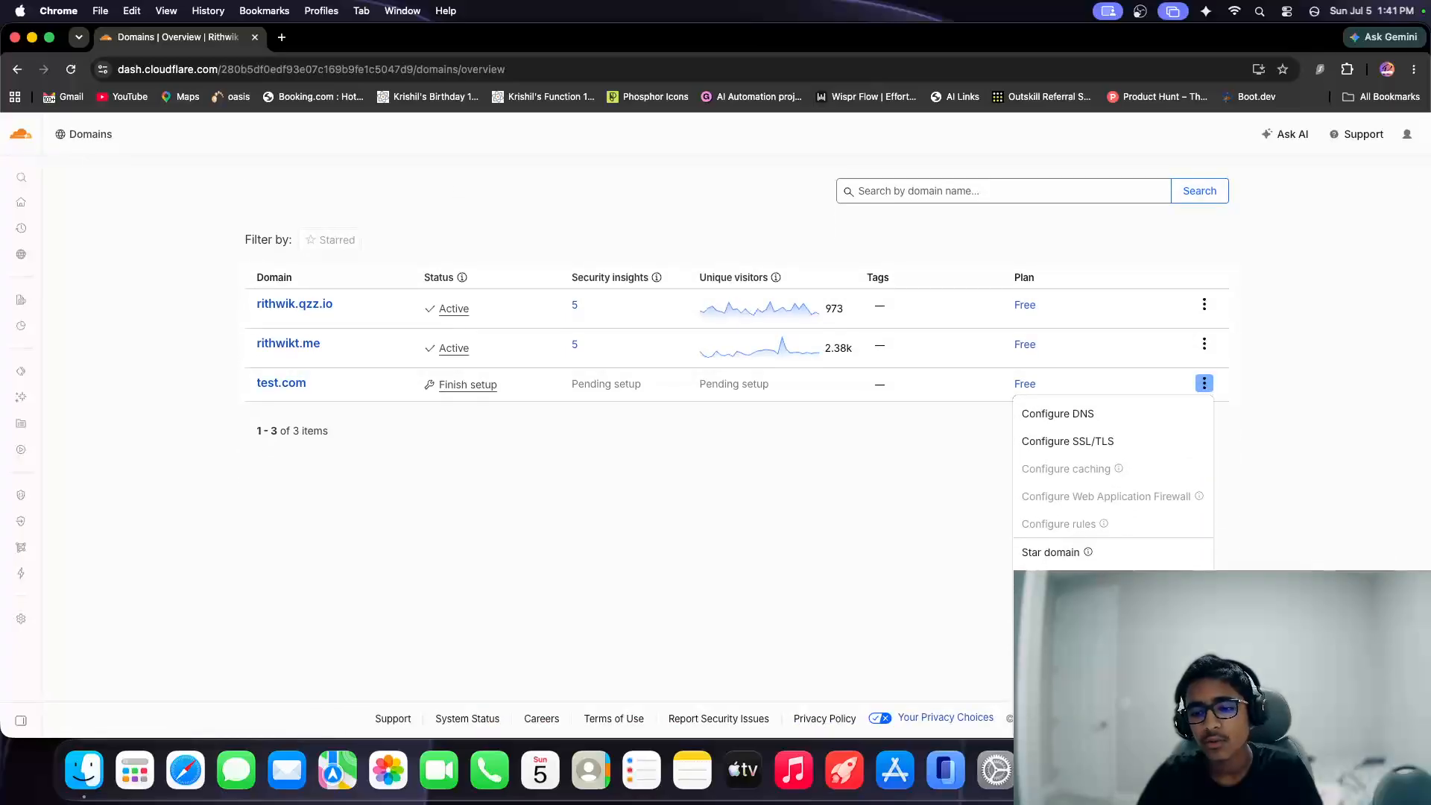
click(930, 547)
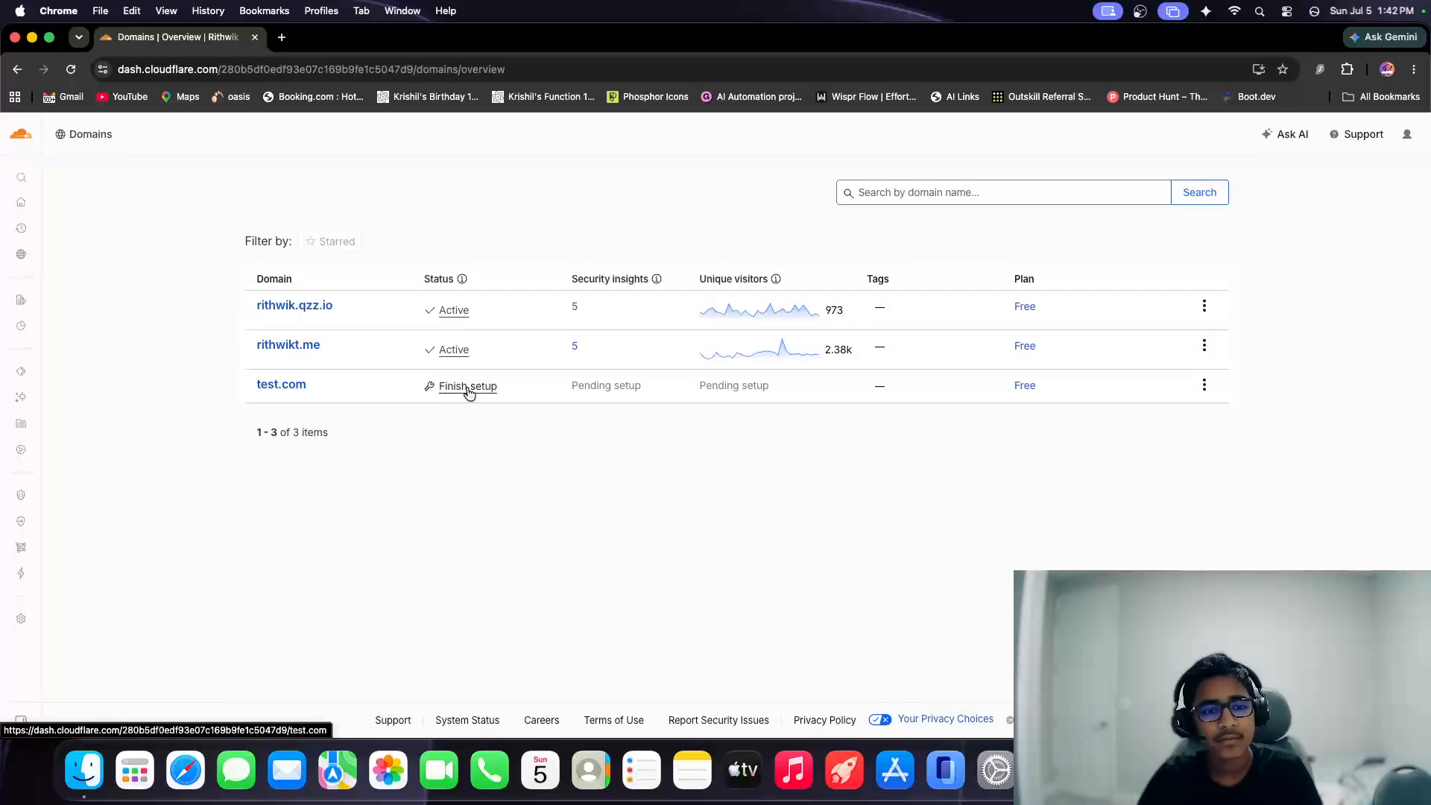
click(295, 388)
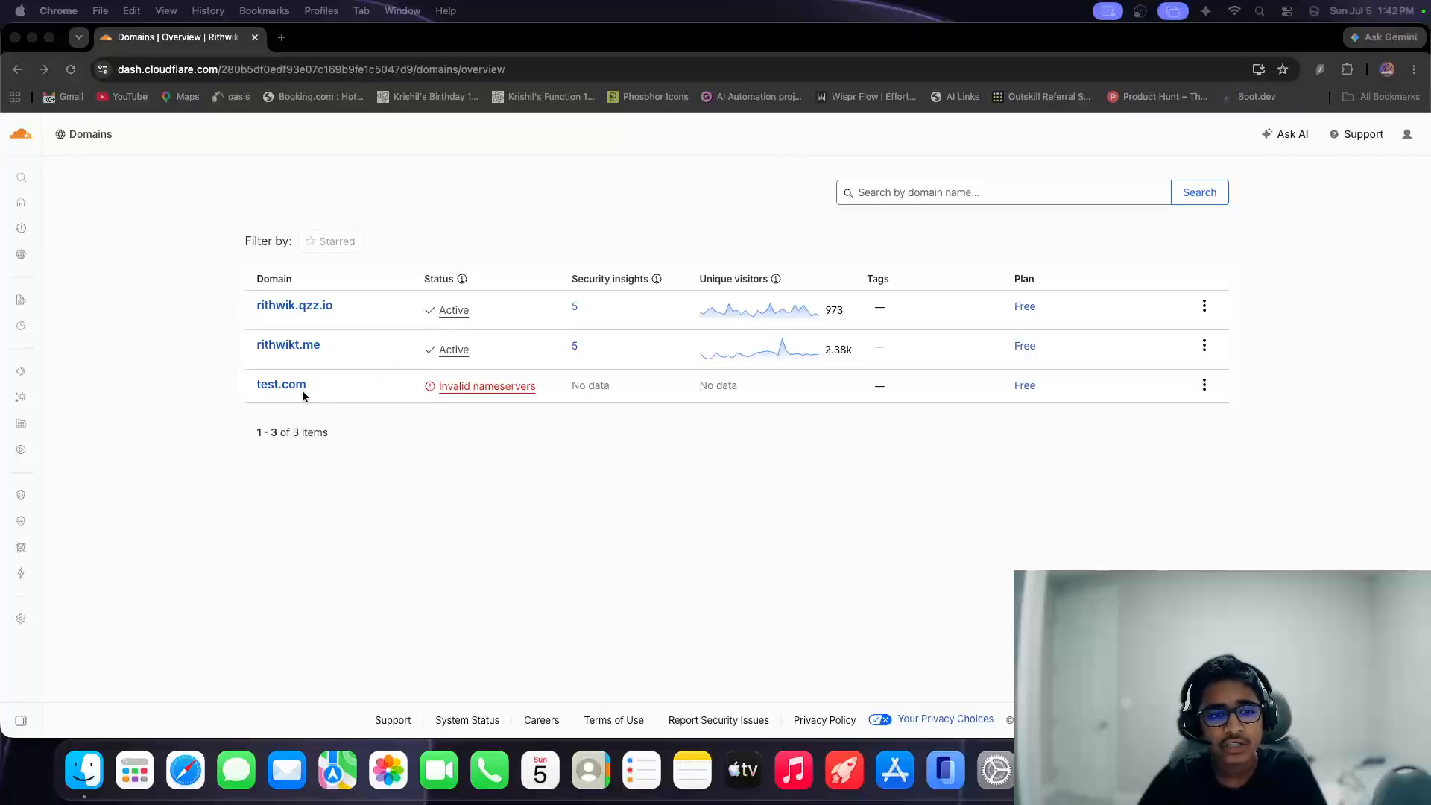
Remove test.com from the account, confirming the removal with the domain name.
click(1204, 383)
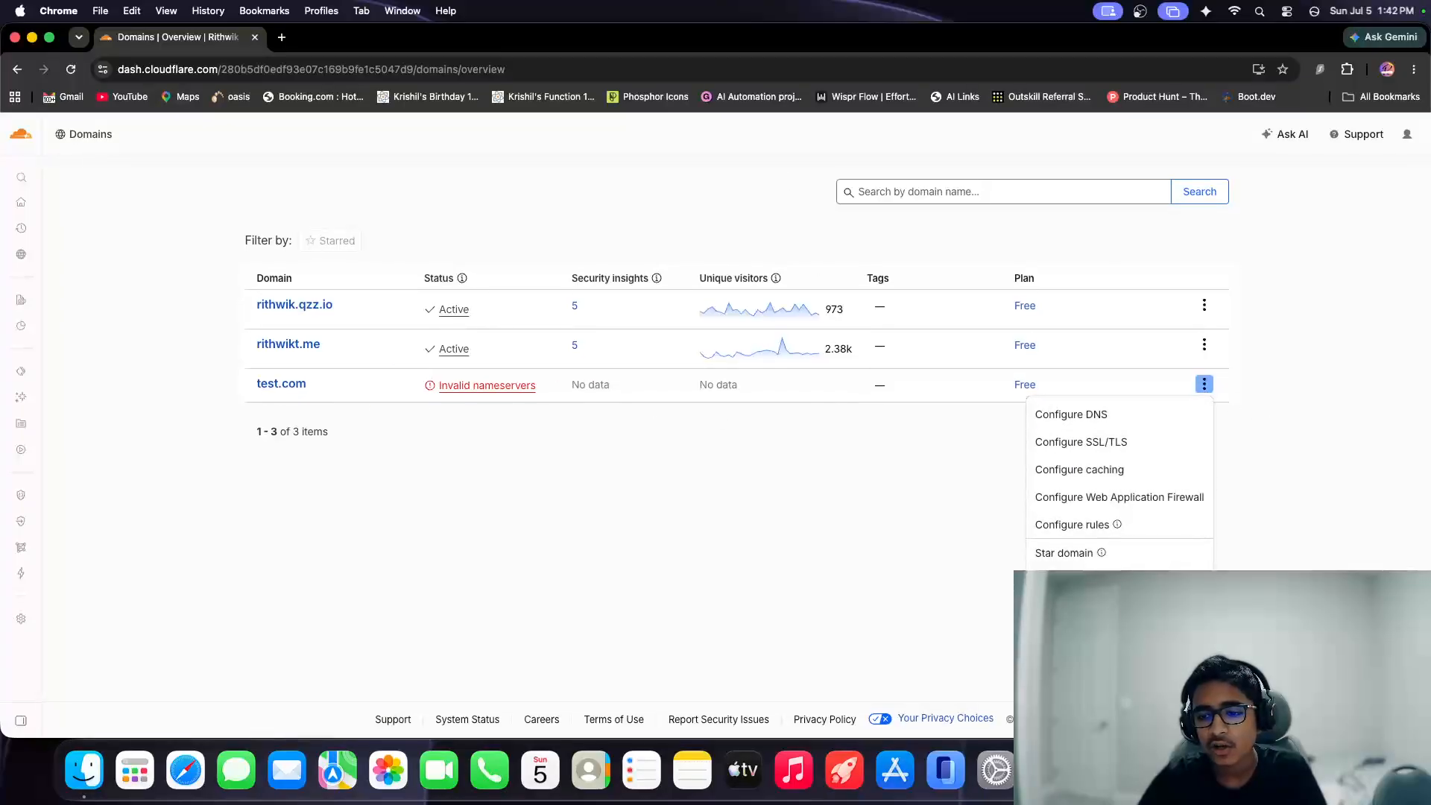
click(1073, 608)
text(t)
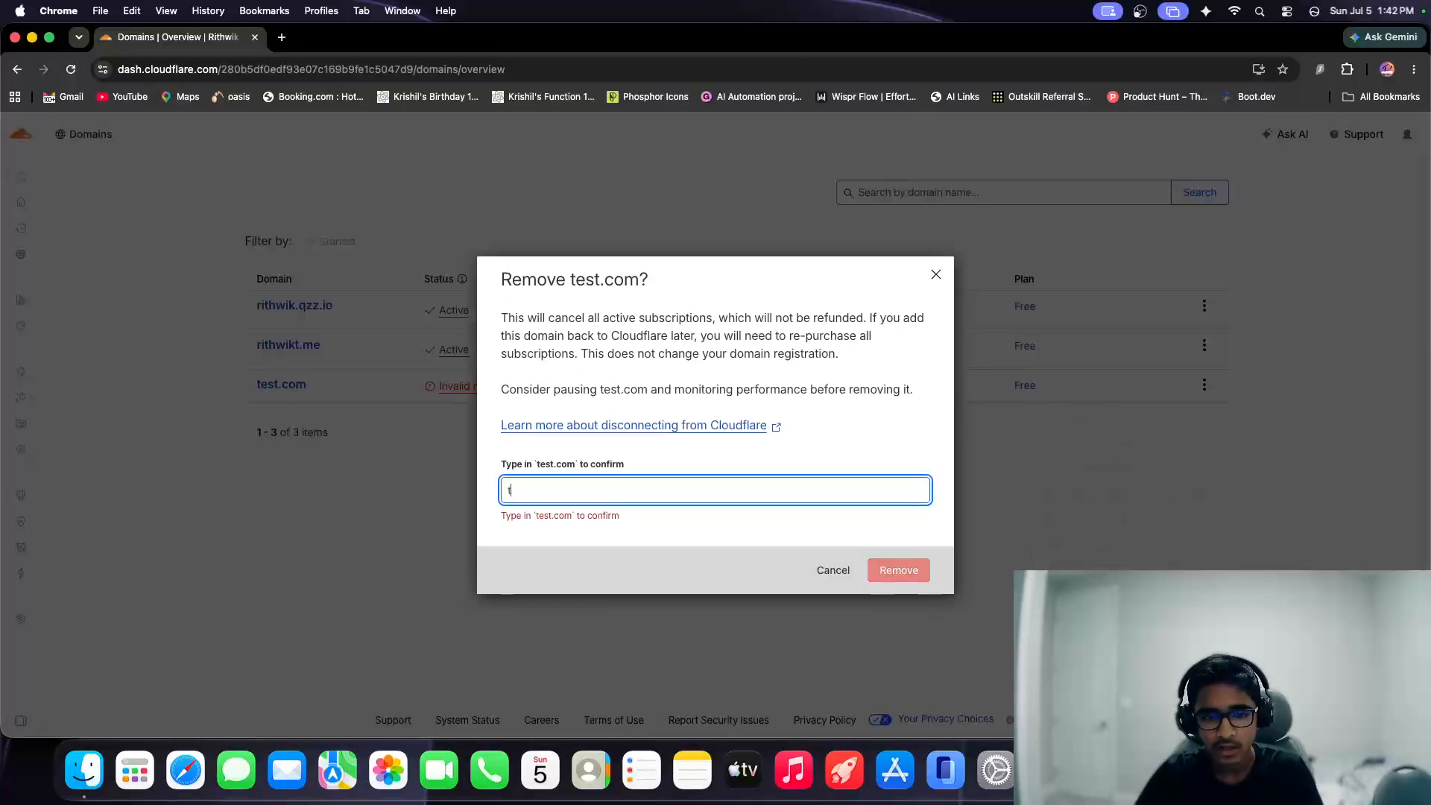
text(est.com)
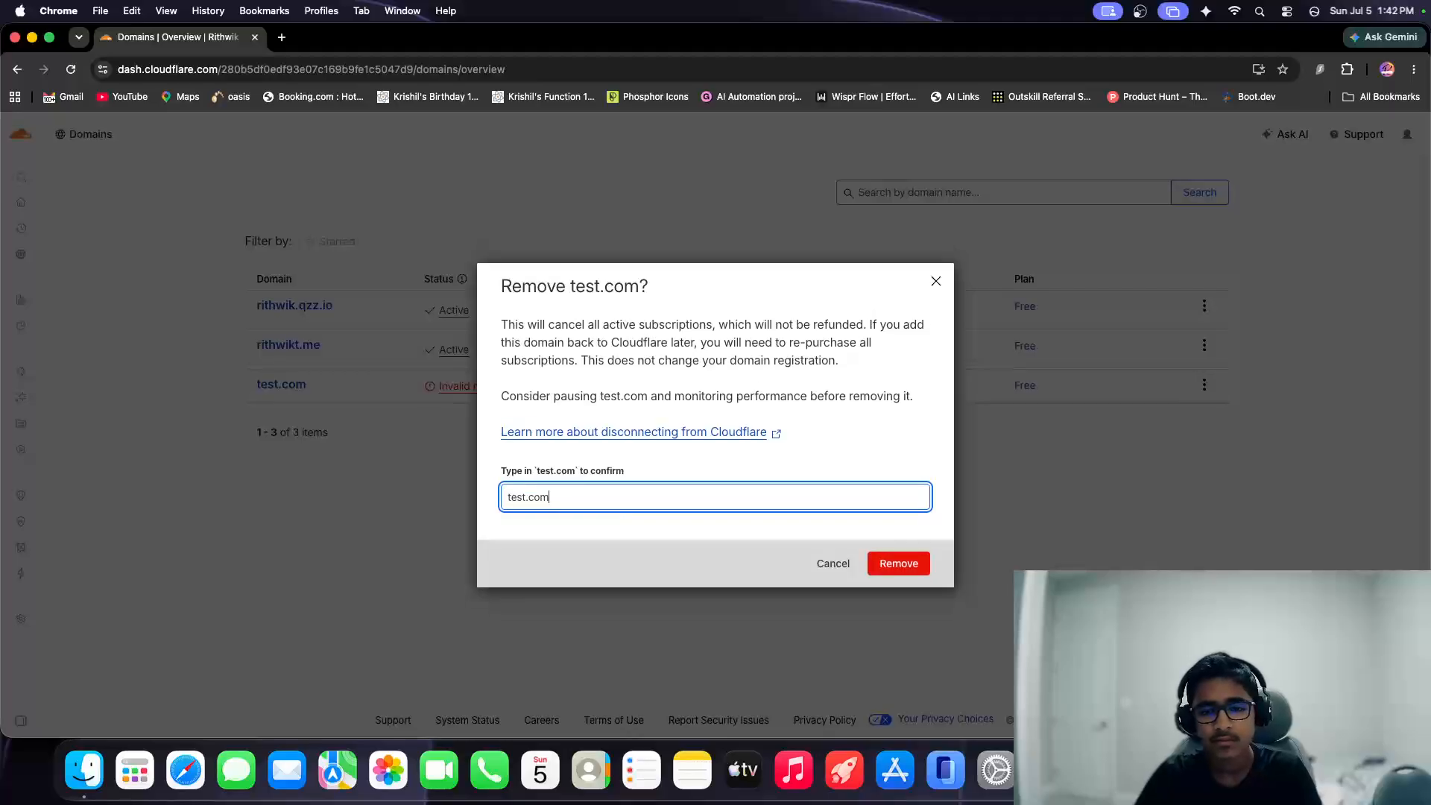
click(877, 563)
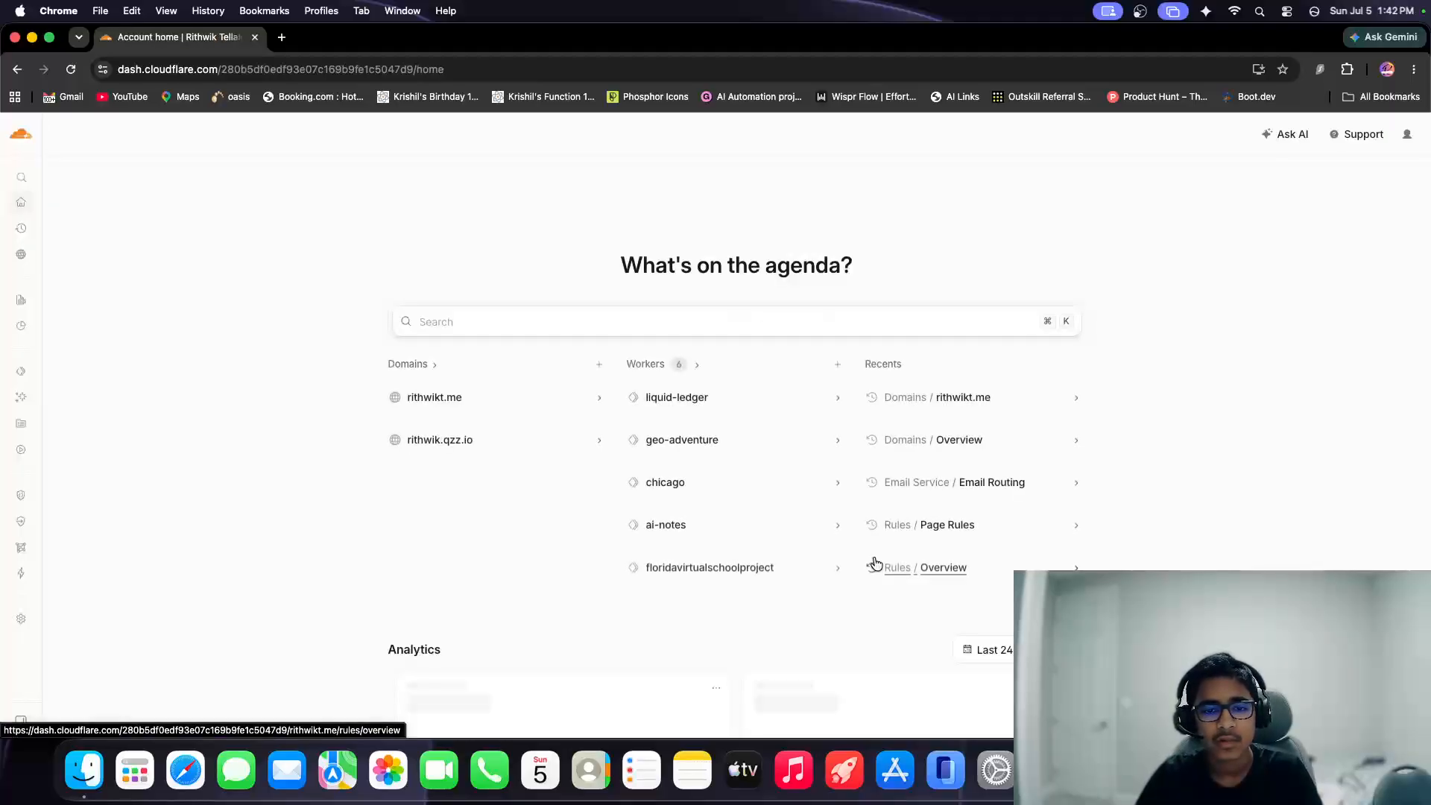
Go back to the domains overview and open the .qzz.io domain.
mouse_move(98, 319)
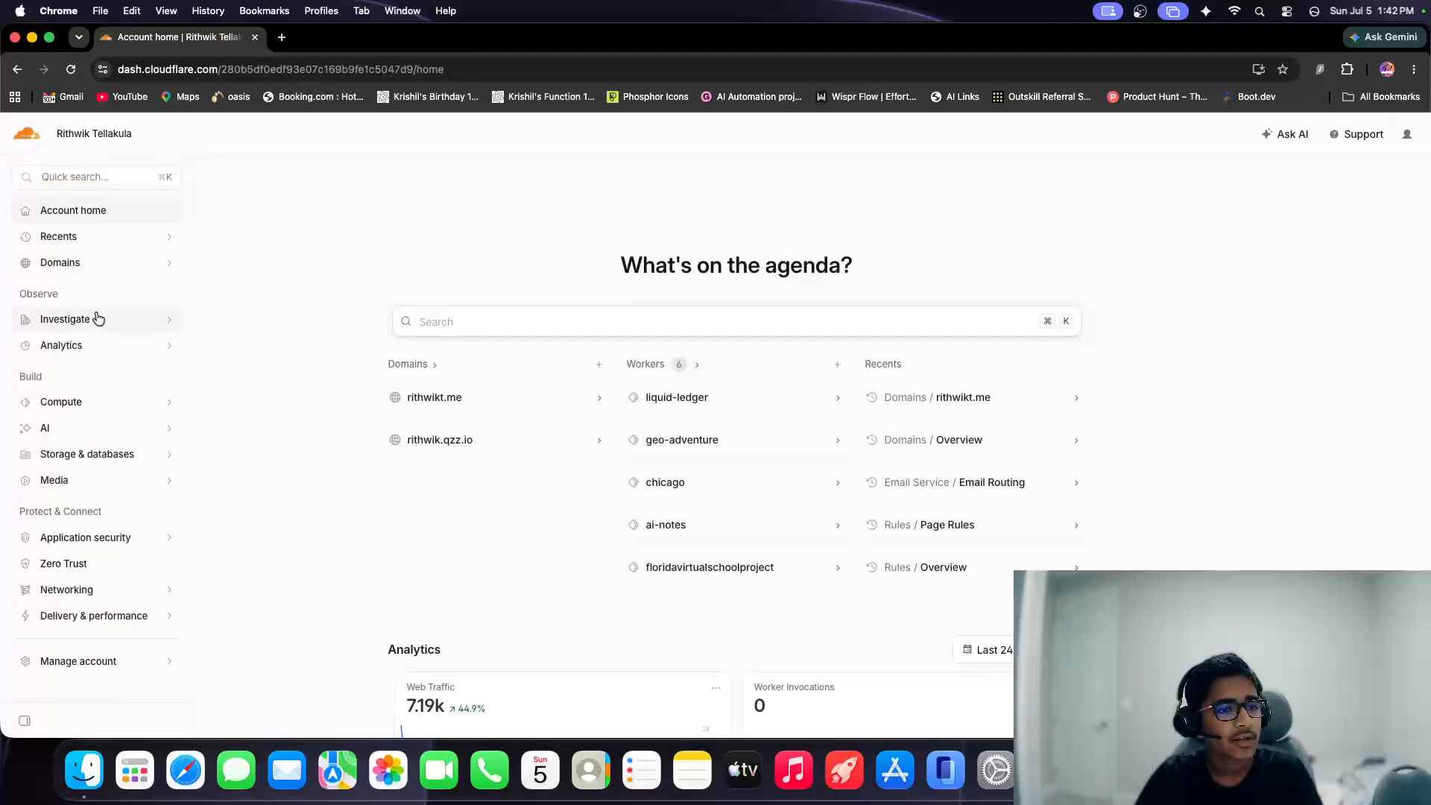
click(95, 269)
click(92, 298)
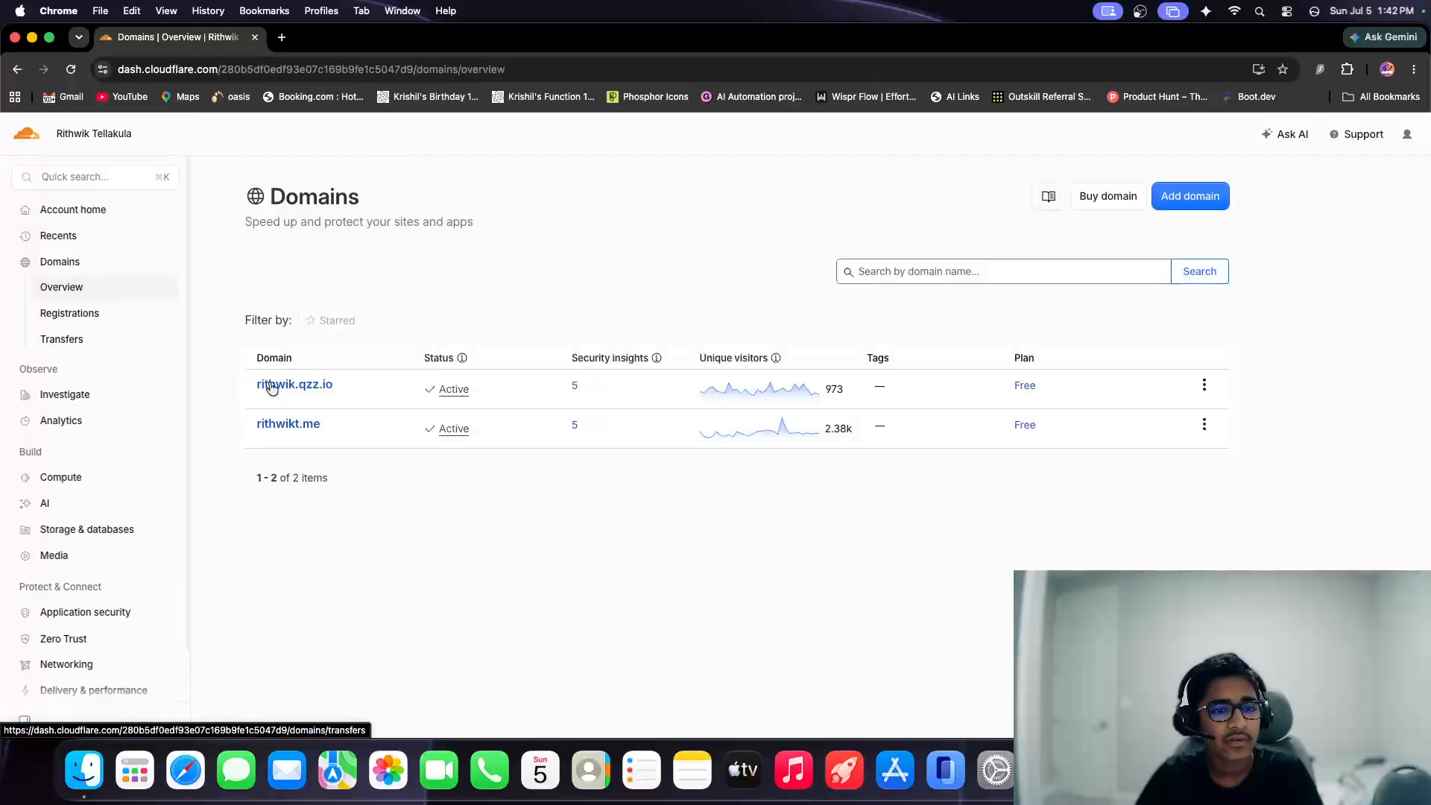
click(474, 359)
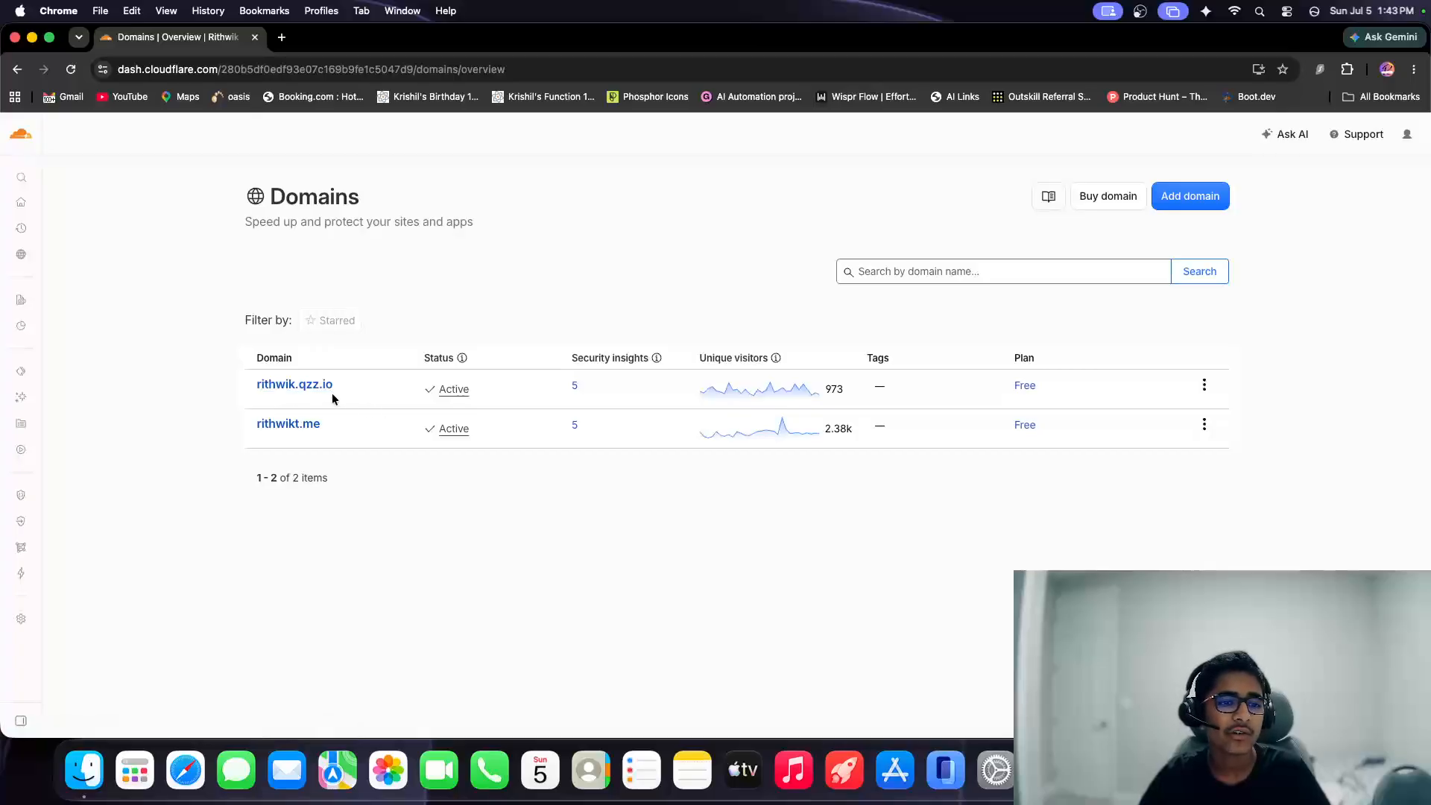
click(291, 388)
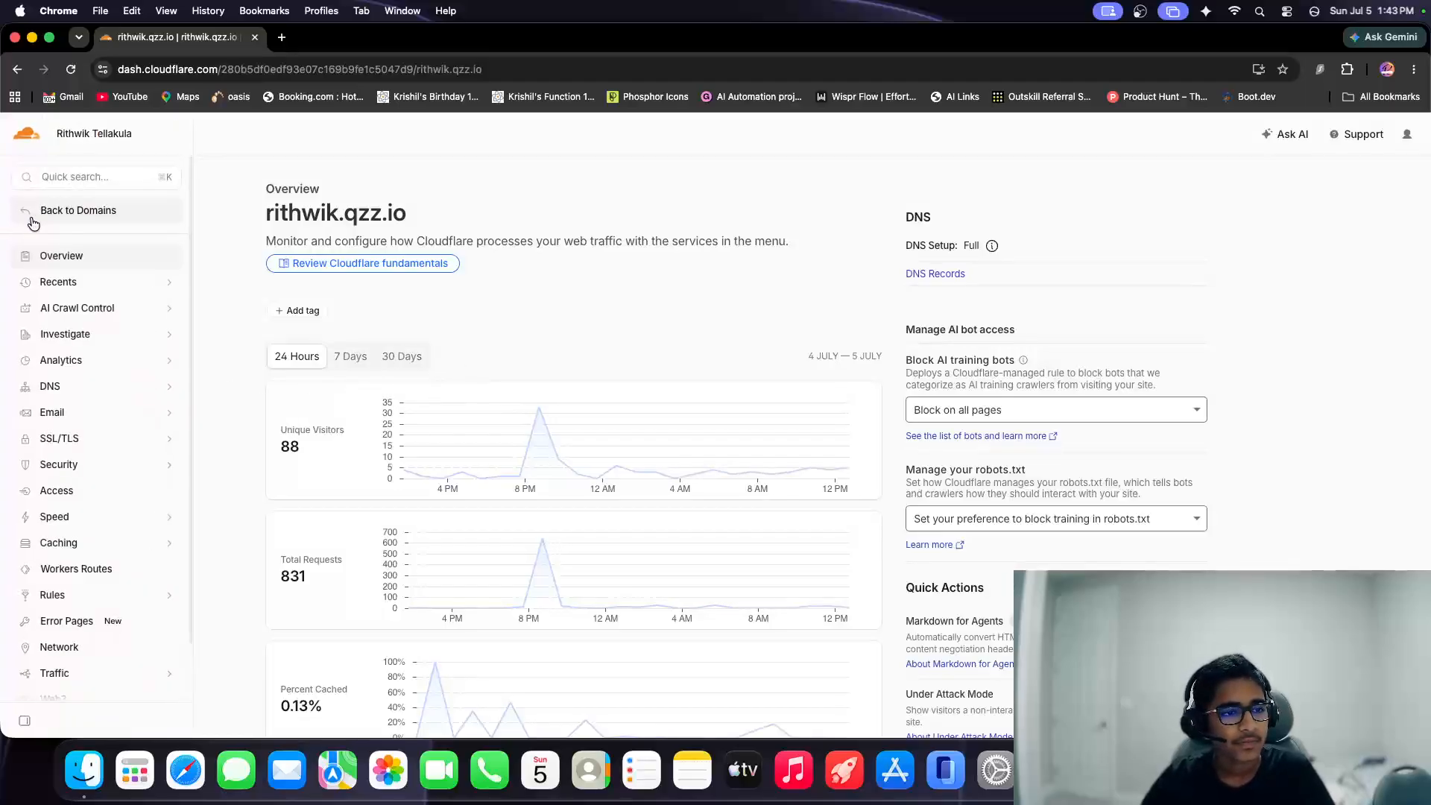
Open the AI Crawl Control overview for the .qzz.io domain and examine its request metrics and crawler list.
click(88, 289)
click(84, 284)
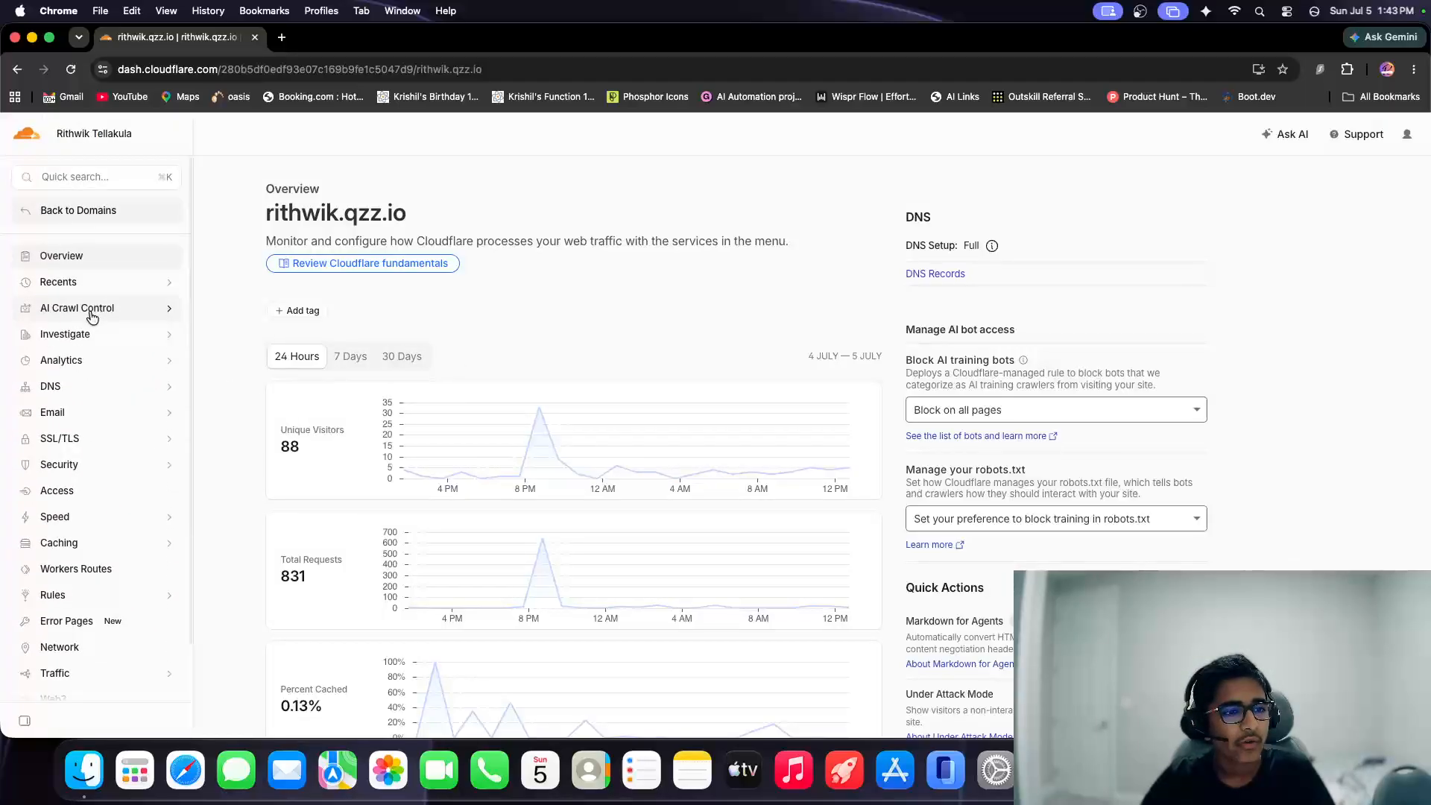
click(79, 313)
click(63, 333)
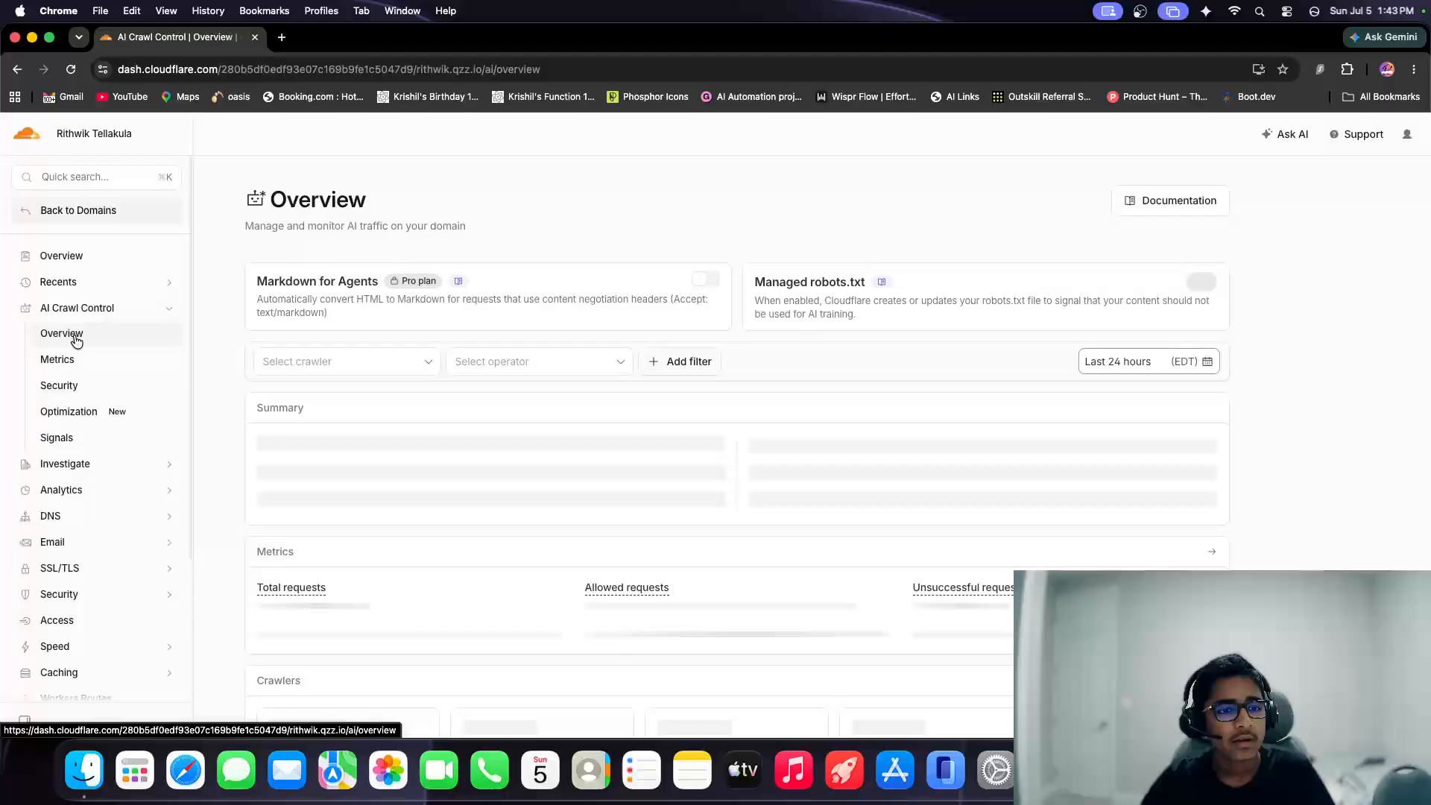
scroll(542, 412, down, 5)
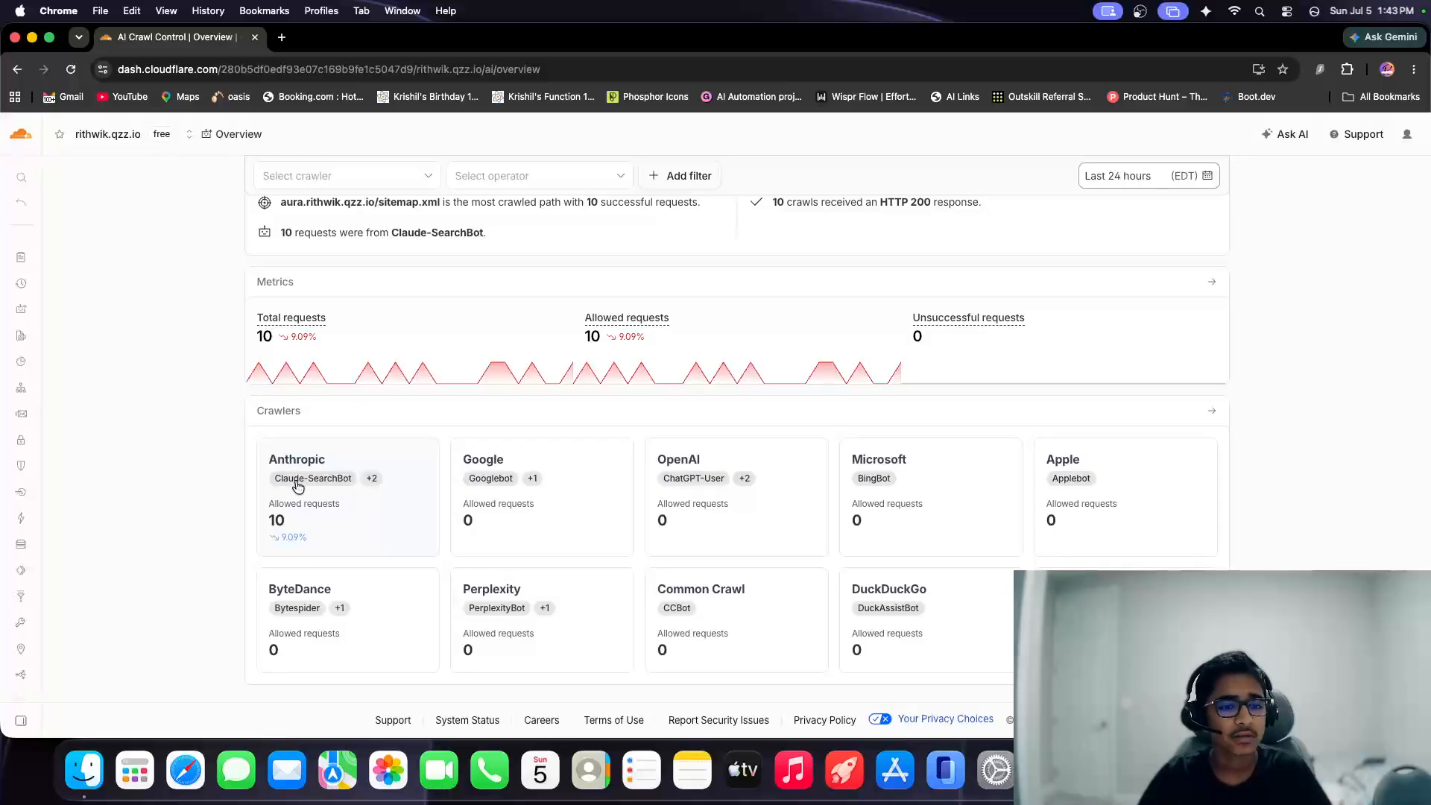
Search the web for the site owner's full name in a separate tab and briefly view the civics project website.
click(282, 38)
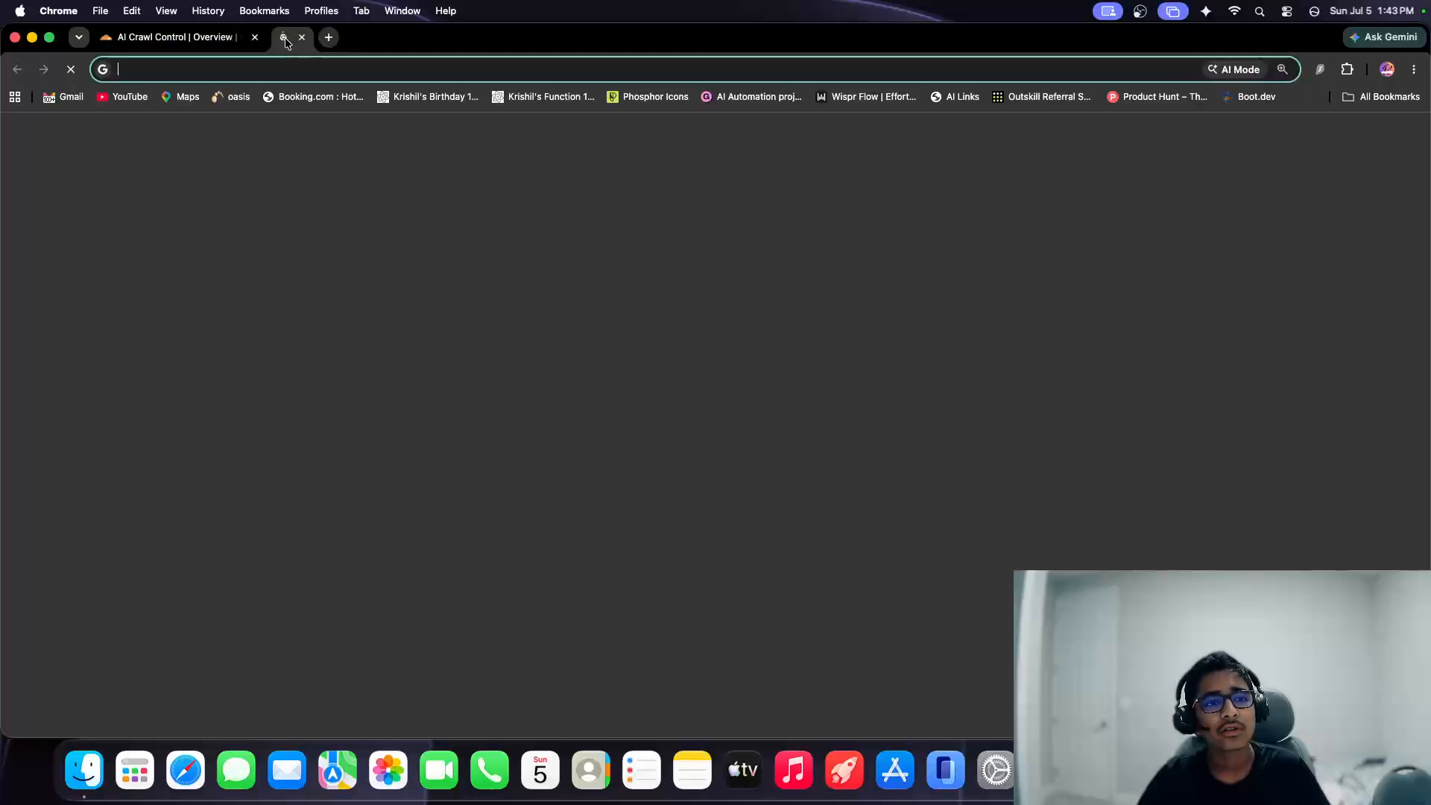
text(Rithwik Tellakula)
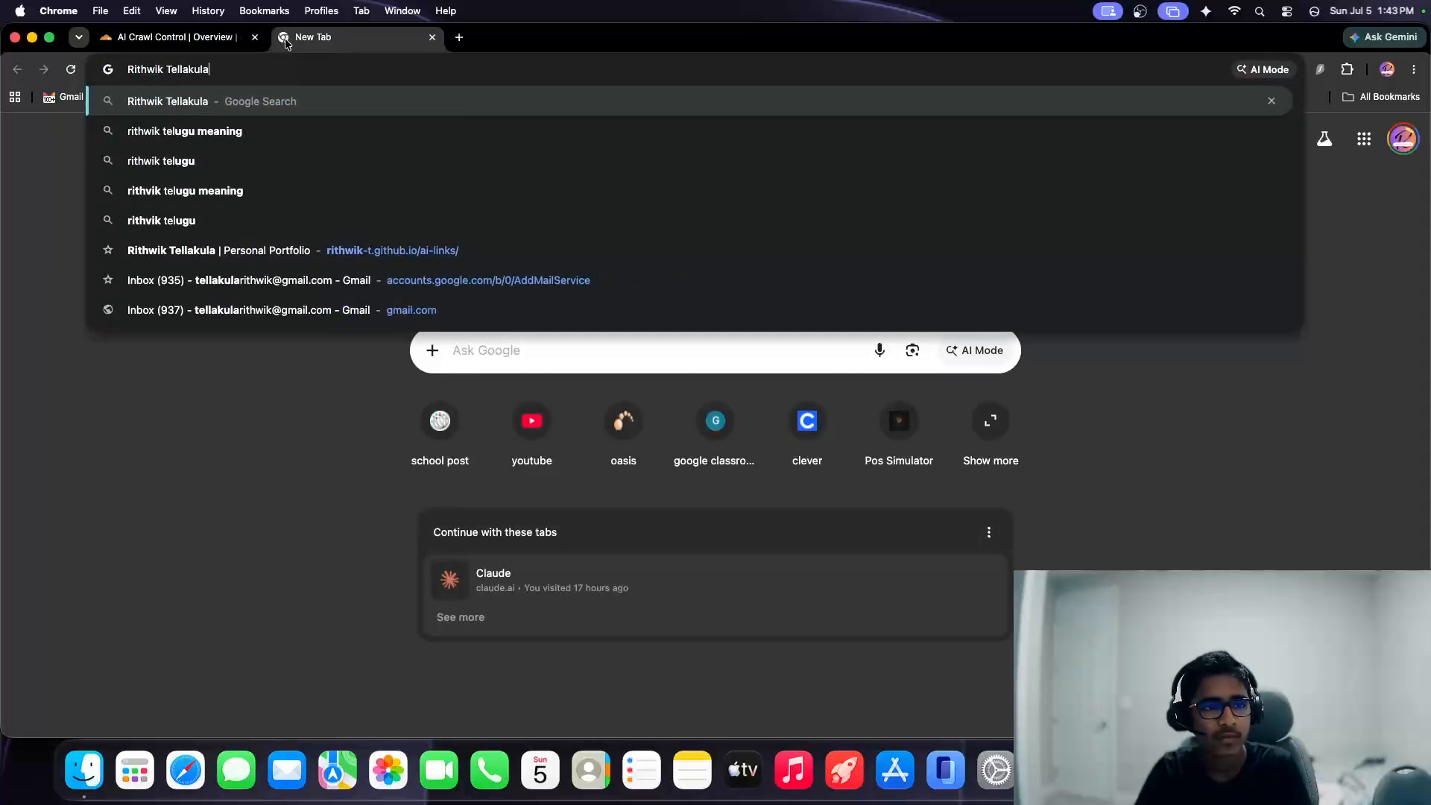
key(Return)
click(240, 296)
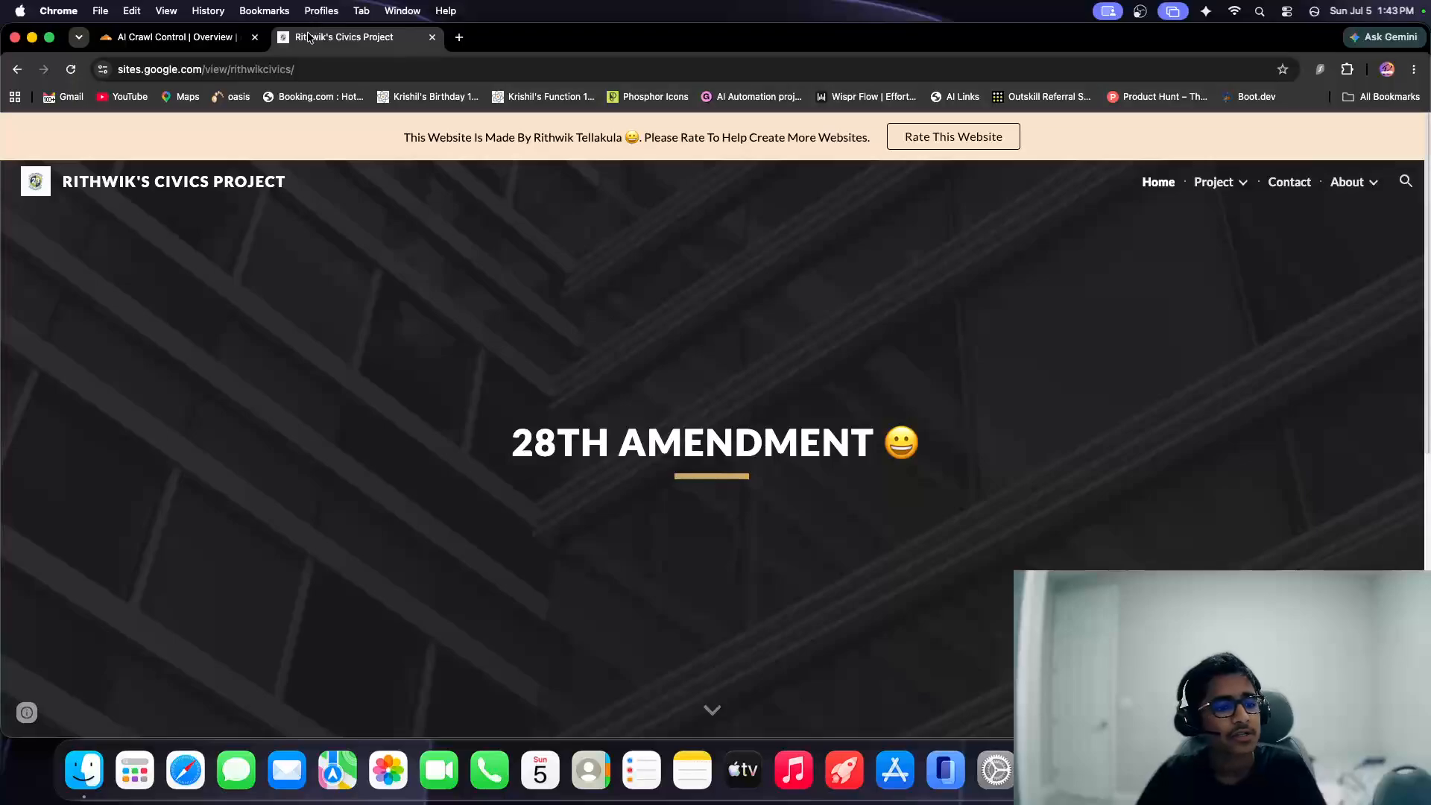
key(super+w)
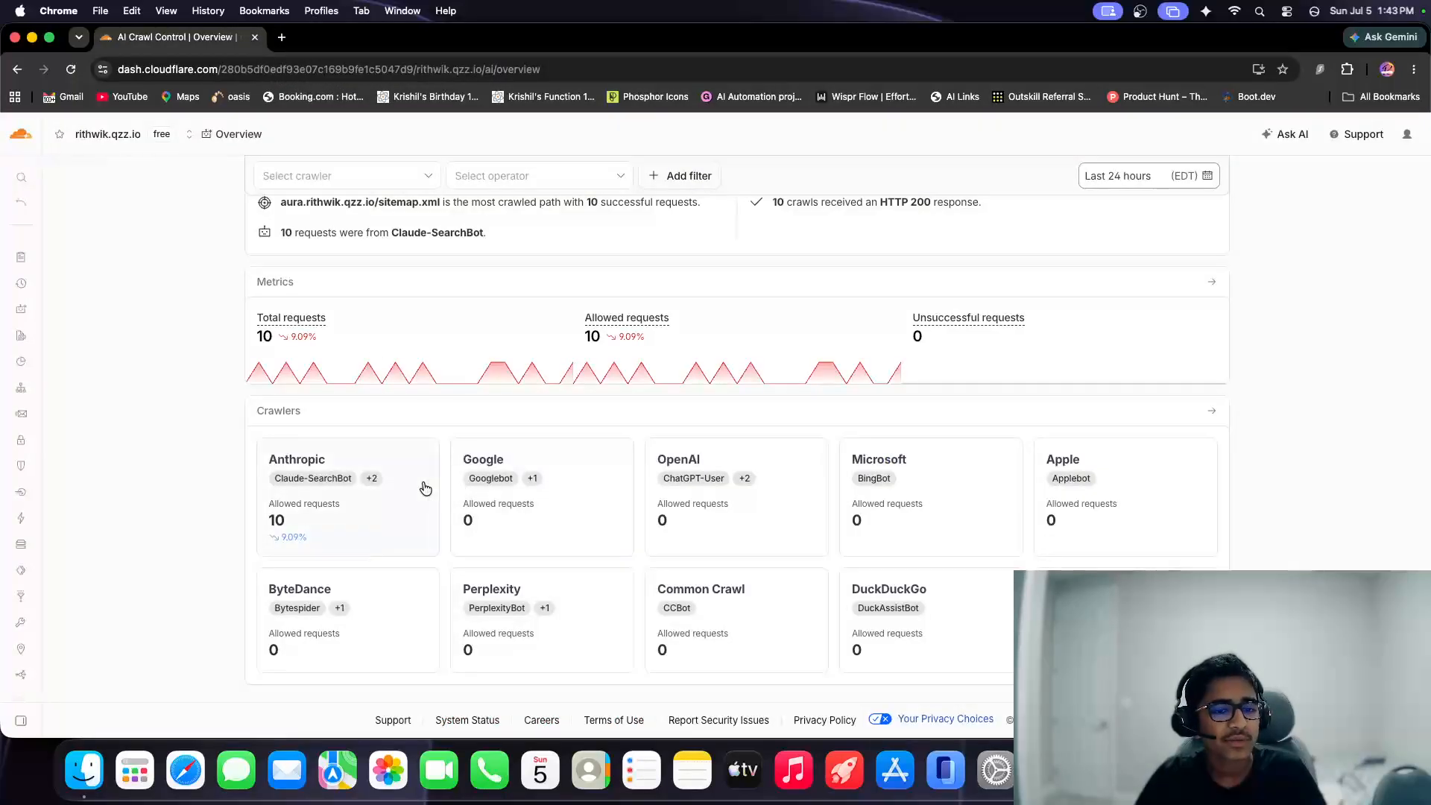
Look over the AI crawler summary and open the .qzz.io domain's DNS records to review the list.
scroll(421, 484, up, 5)
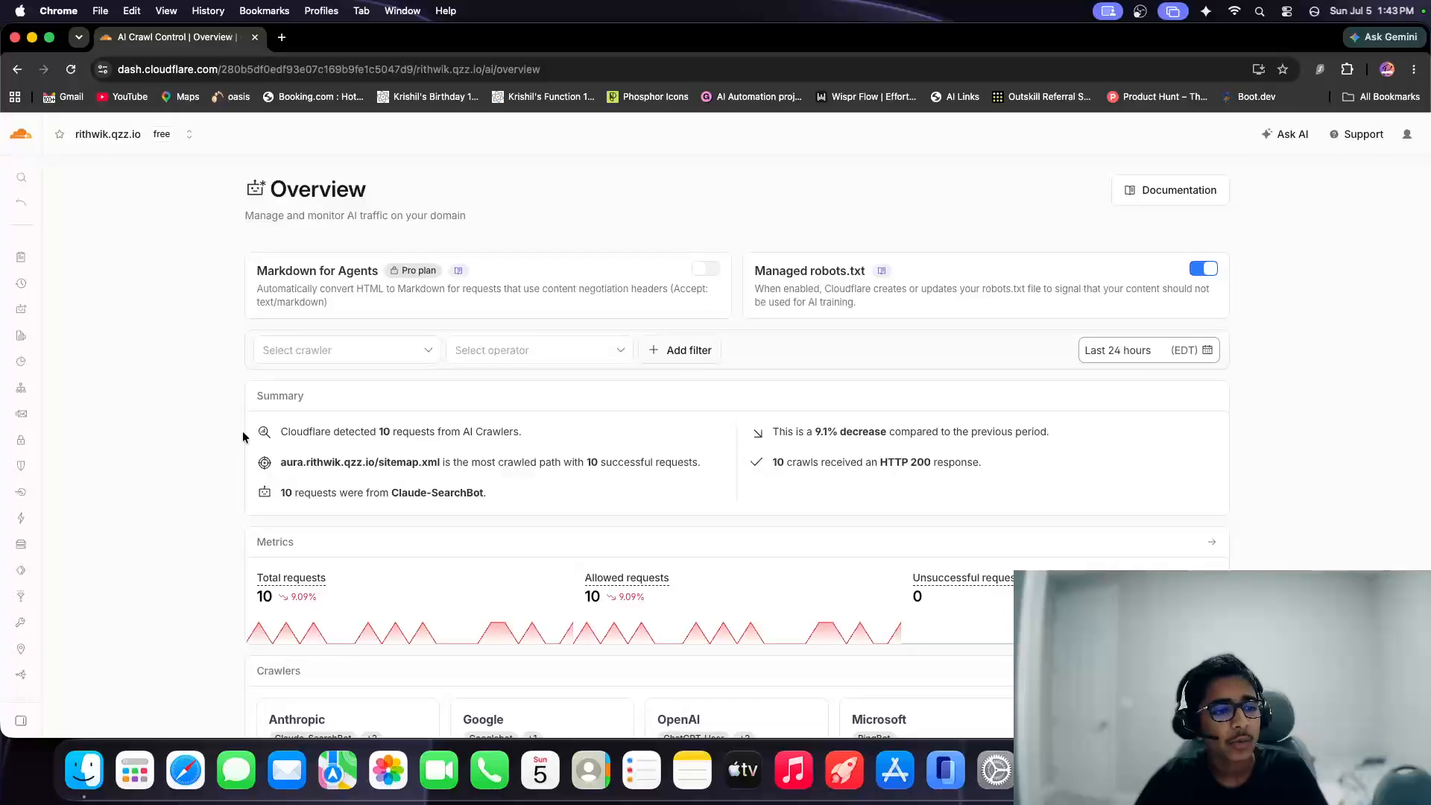
mouse_move(36, 207)
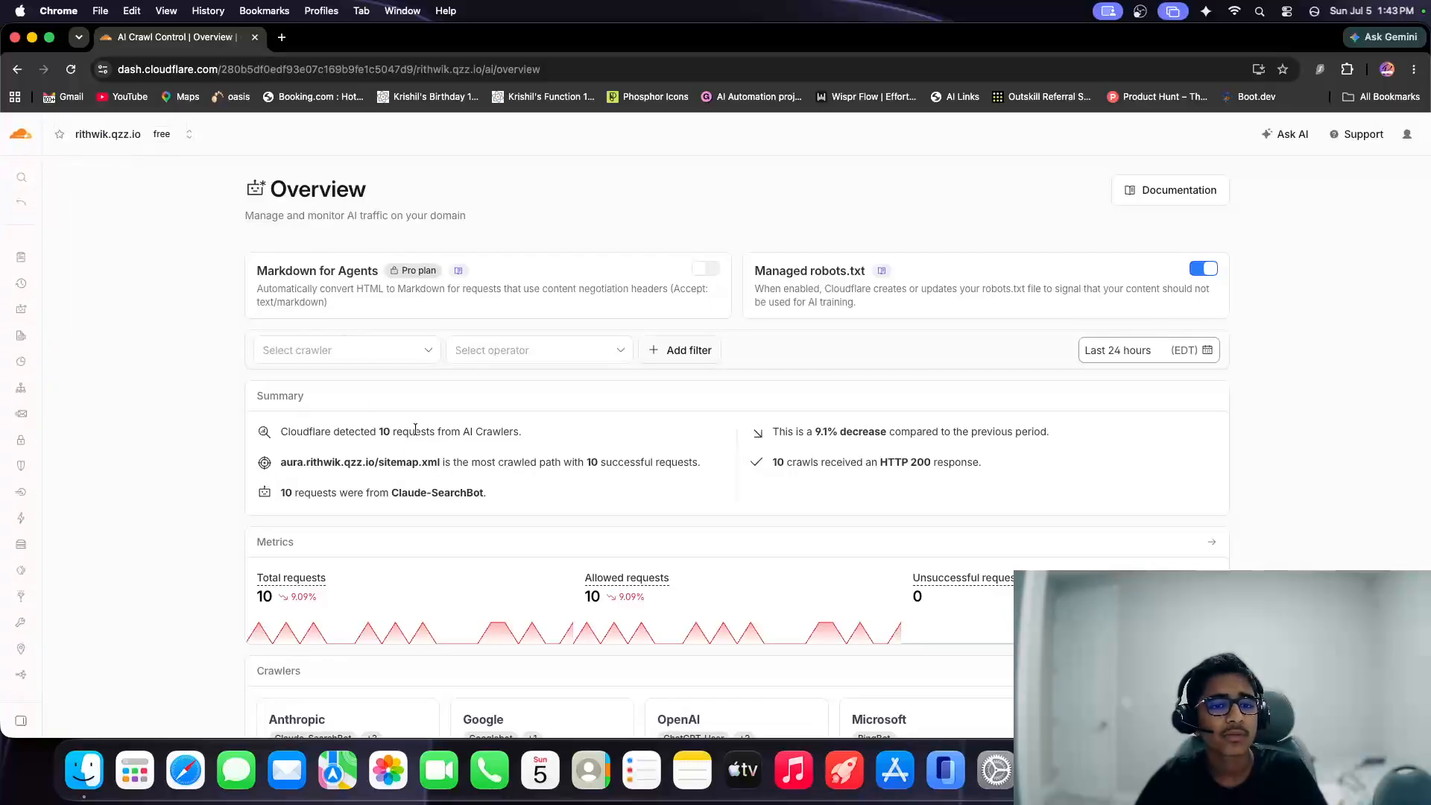
mouse_move(33, 379)
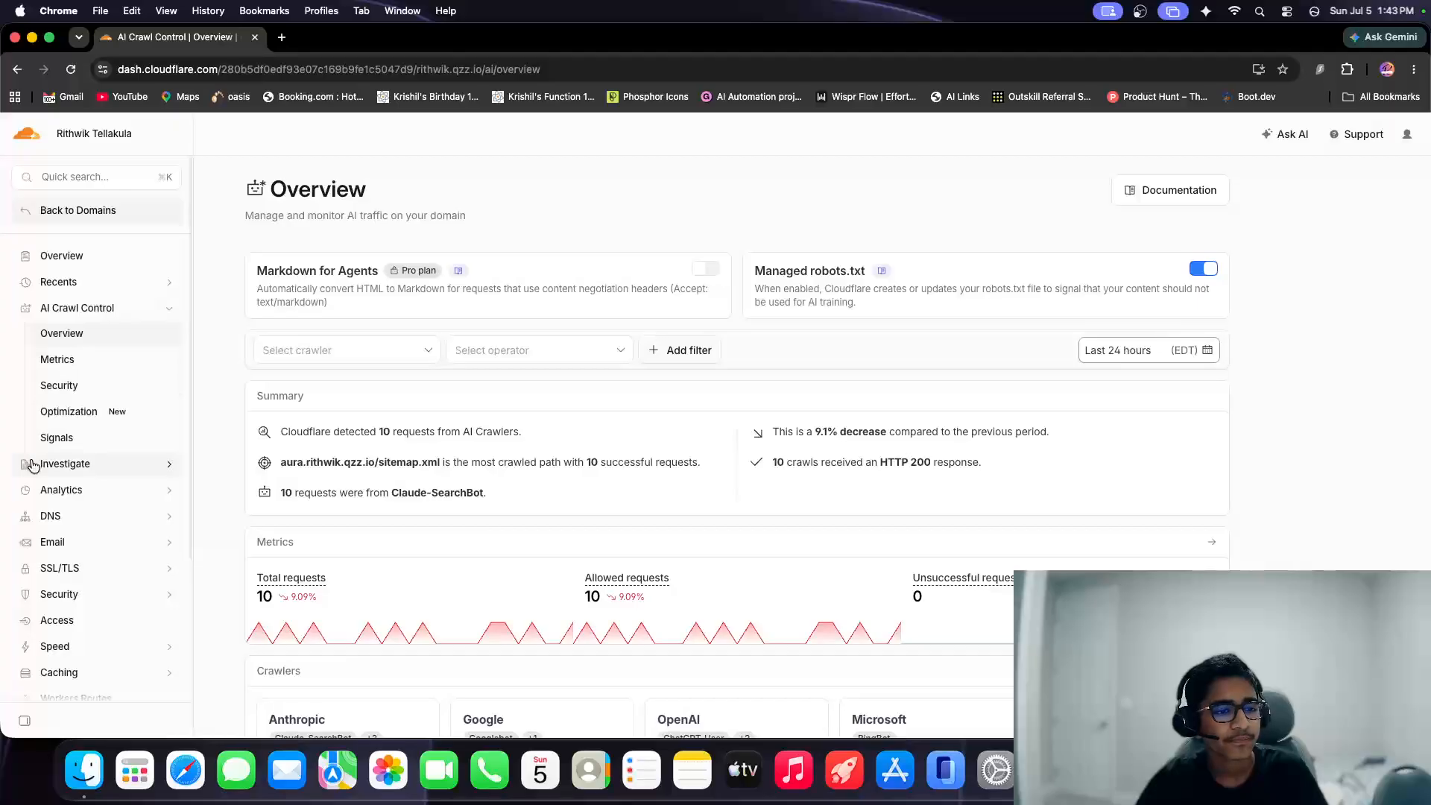
click(90, 517)
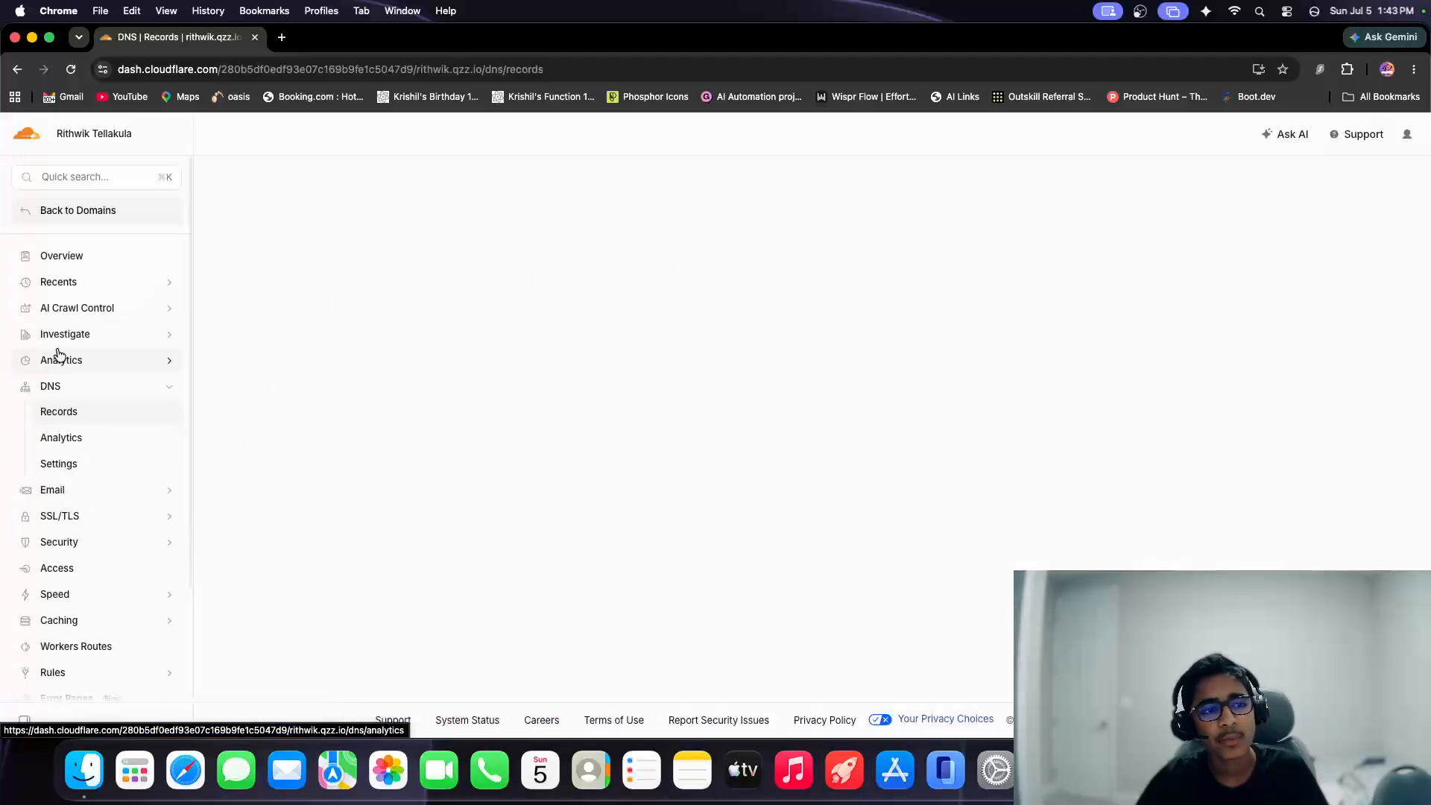
scroll(447, 537, down, 5)
scroll(350, 417, up, 4)
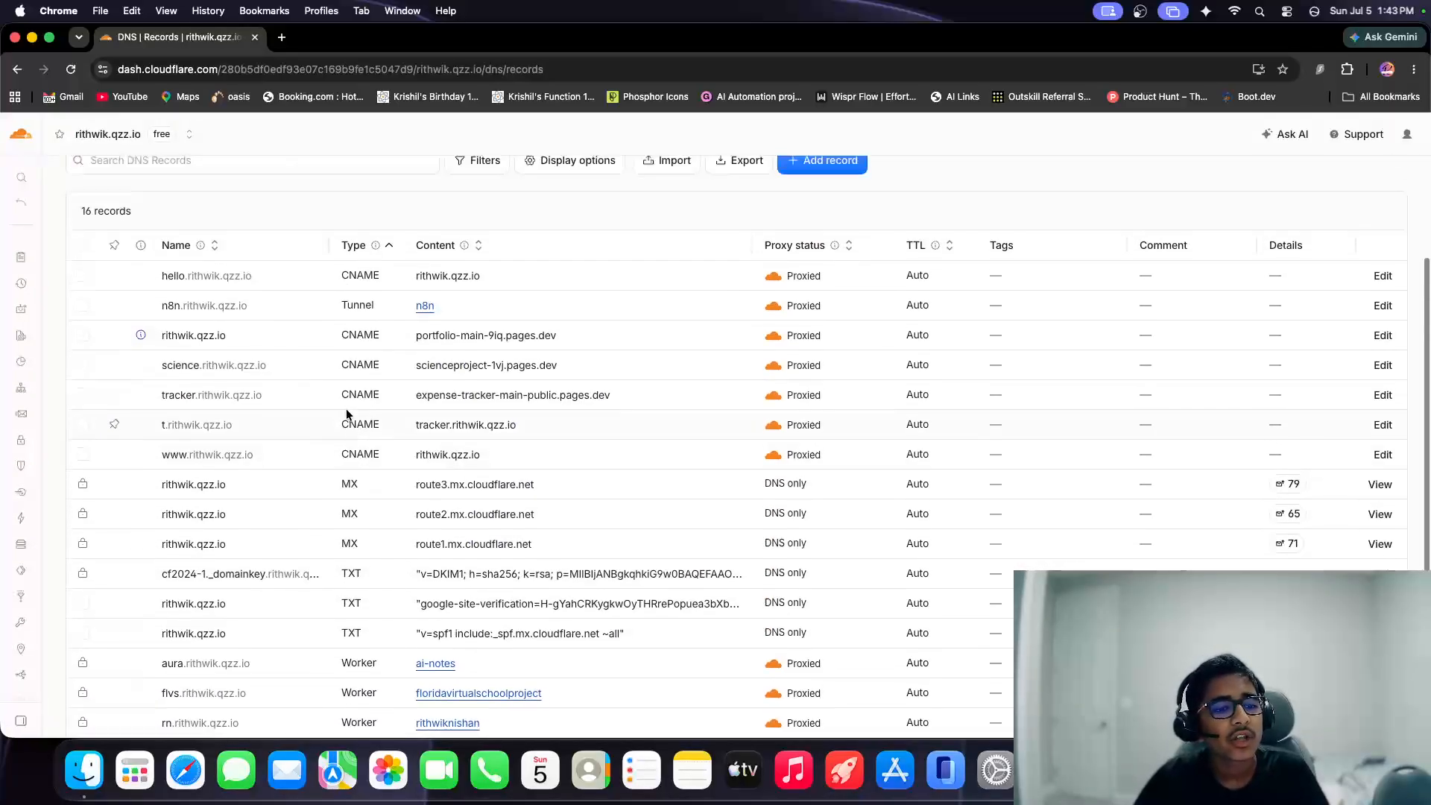
Start a new DNS record of type CNAME with the name youtube.
click(829, 308)
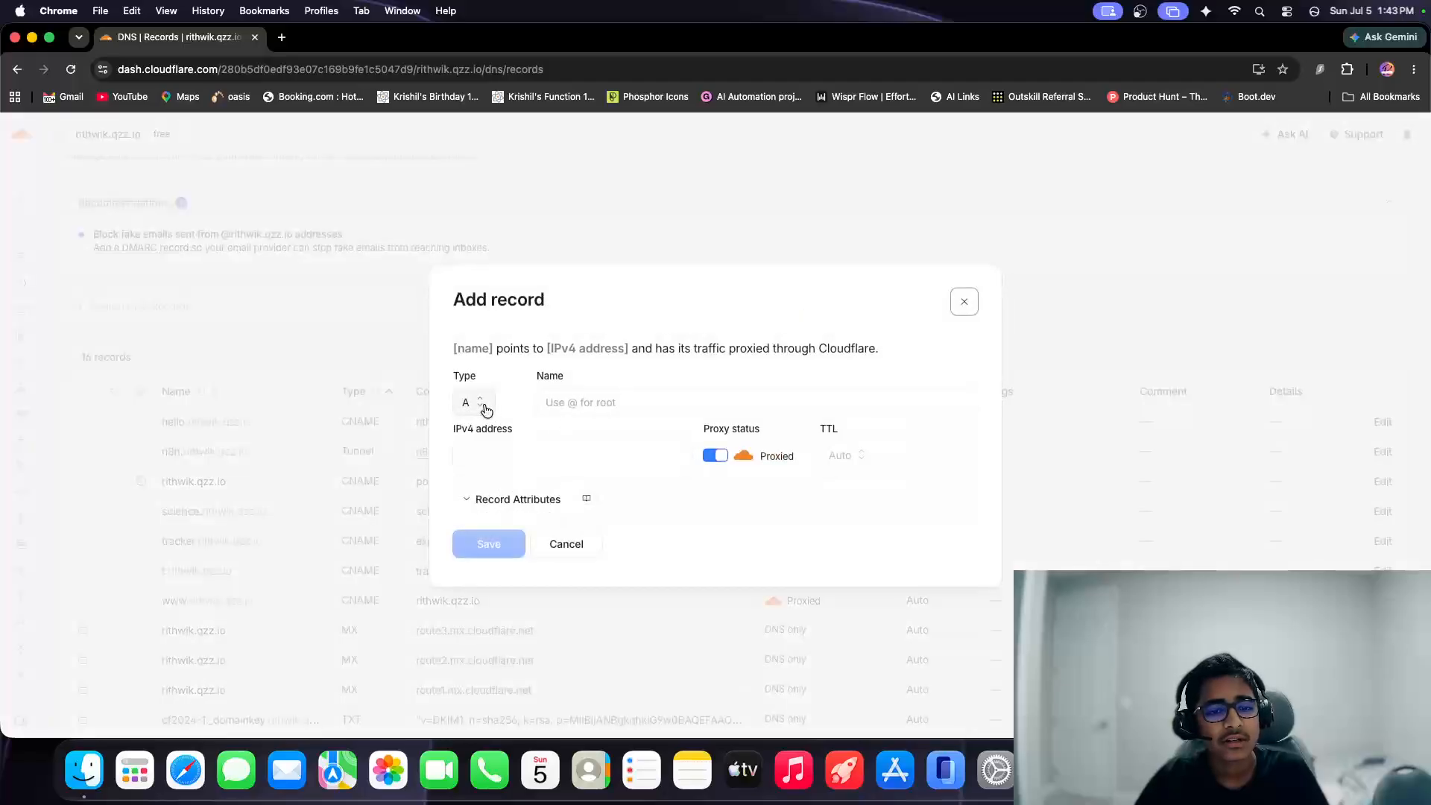
click(485, 406)
click(474, 495)
click(622, 406)
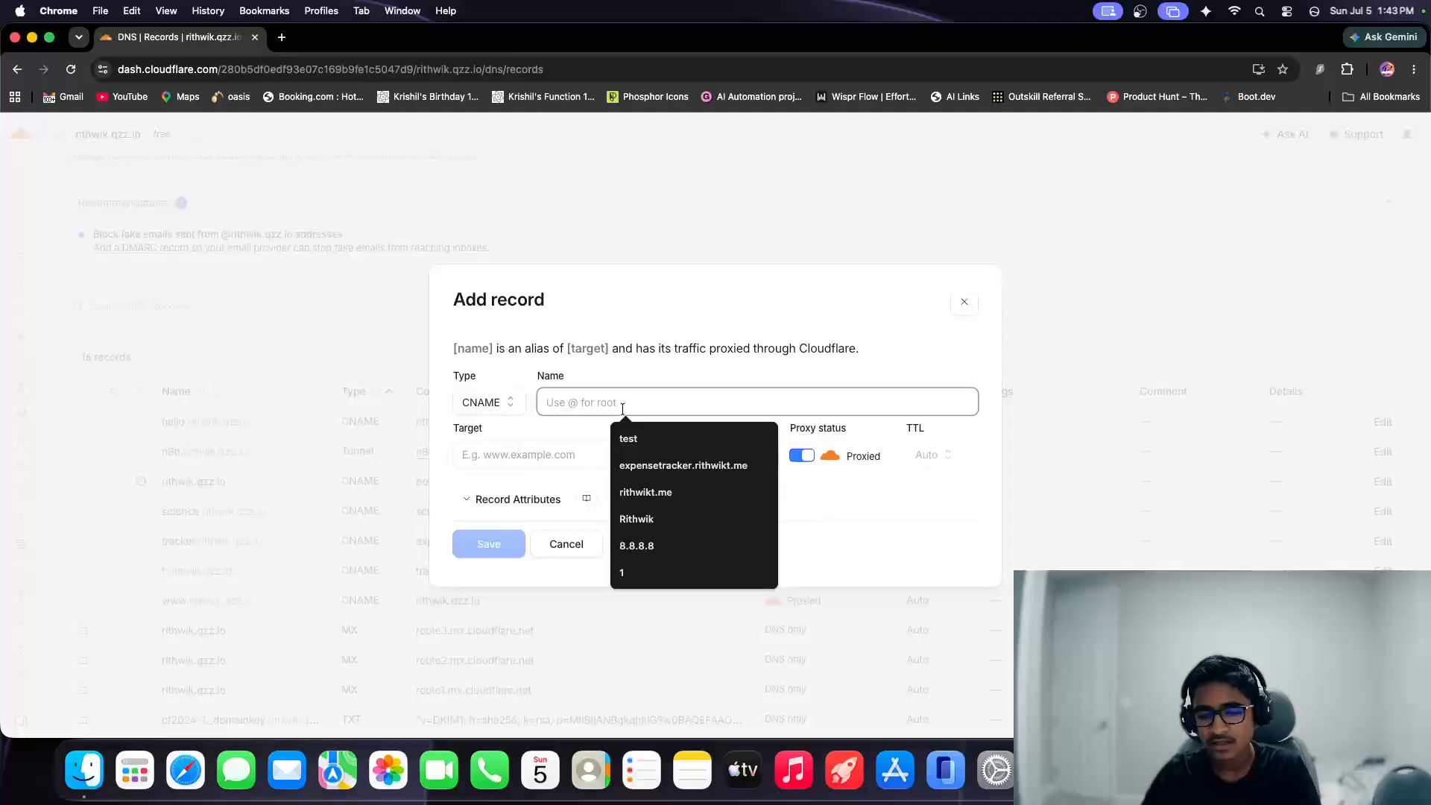
text(youtube)
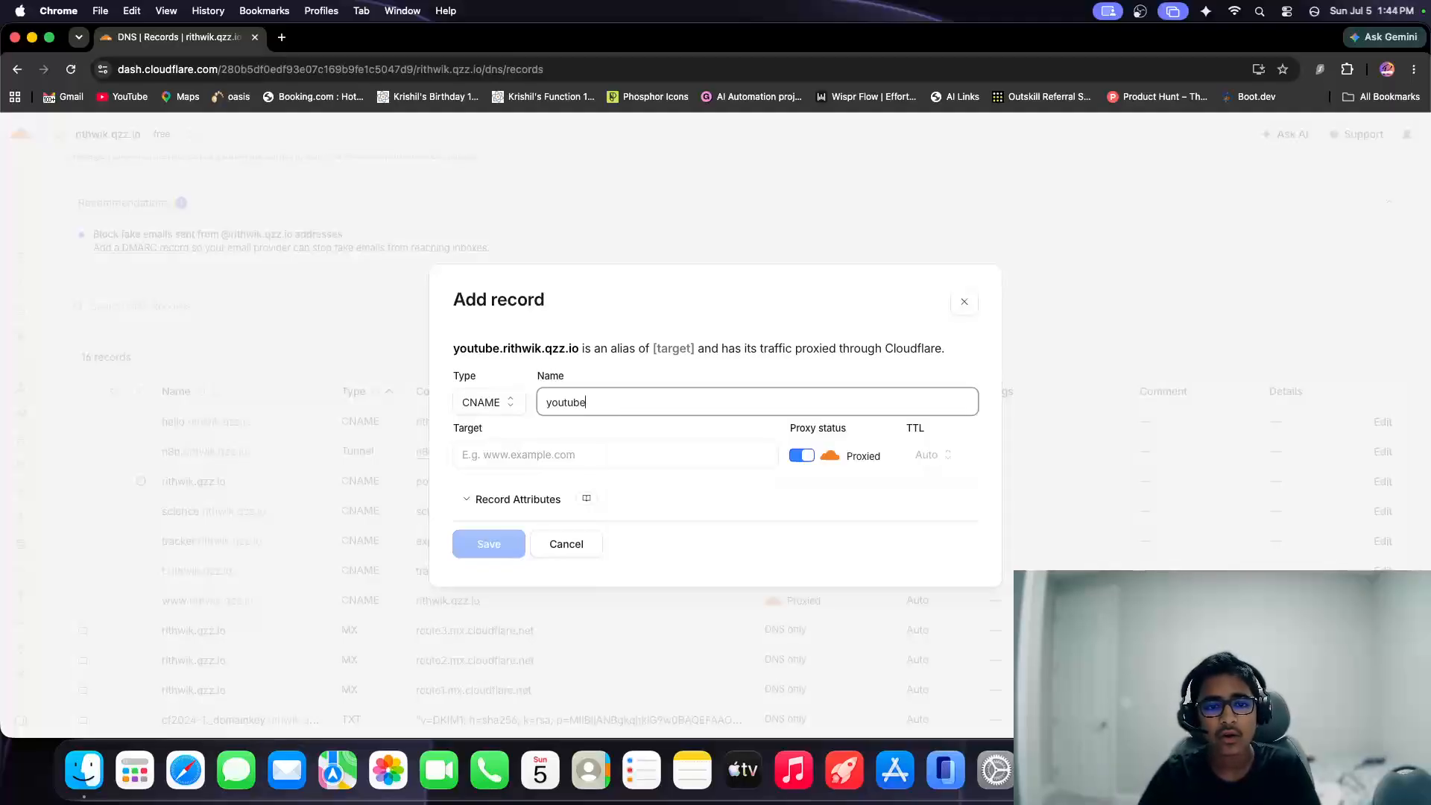
click(537, 451)
text(ww)
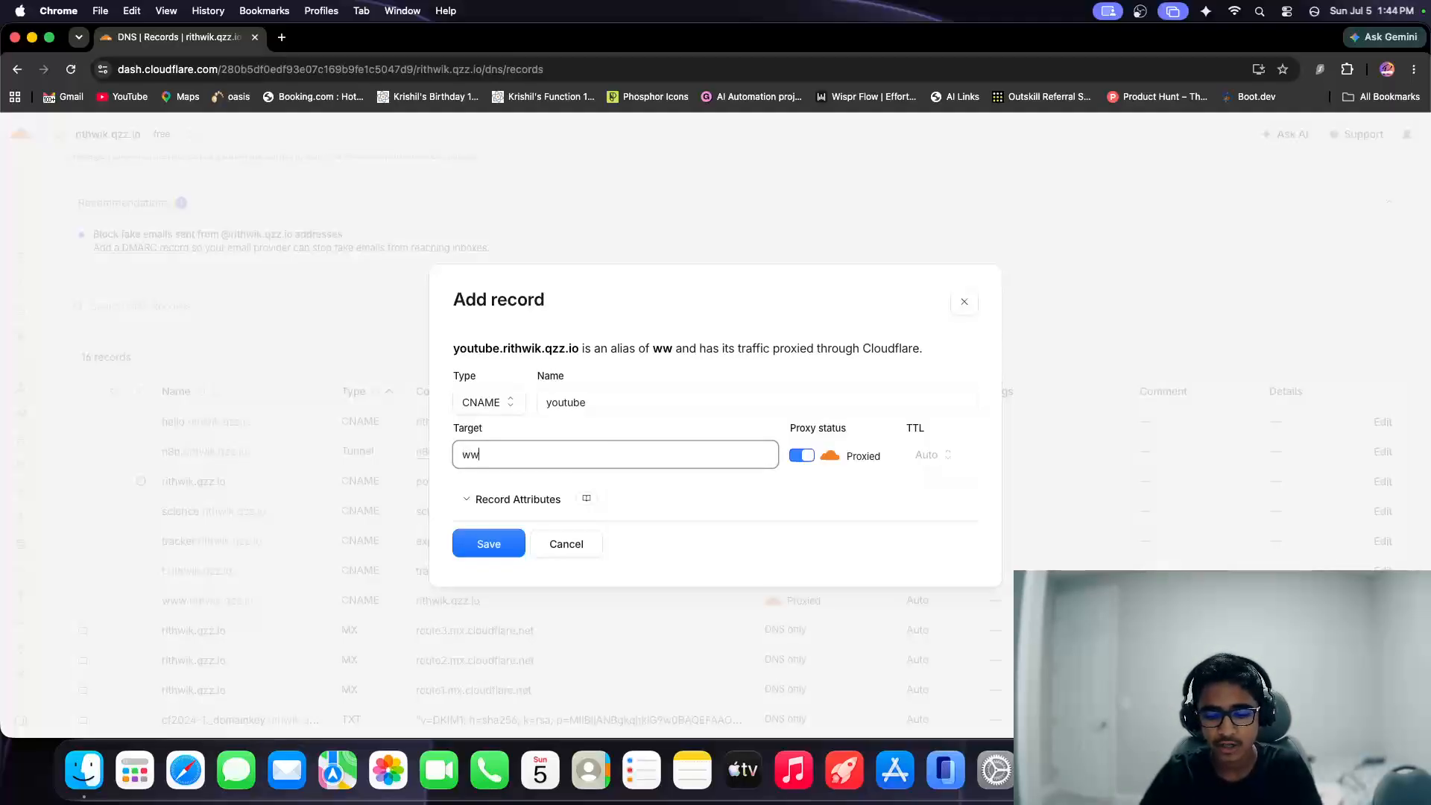
text(.youtube)
key(BackSpace)
key(BackSpace)
key(BackSpace)
key(BackSpace)
key(BackSpace)
key(BackSpace)
key(BackSpace)
key(BackSpace)
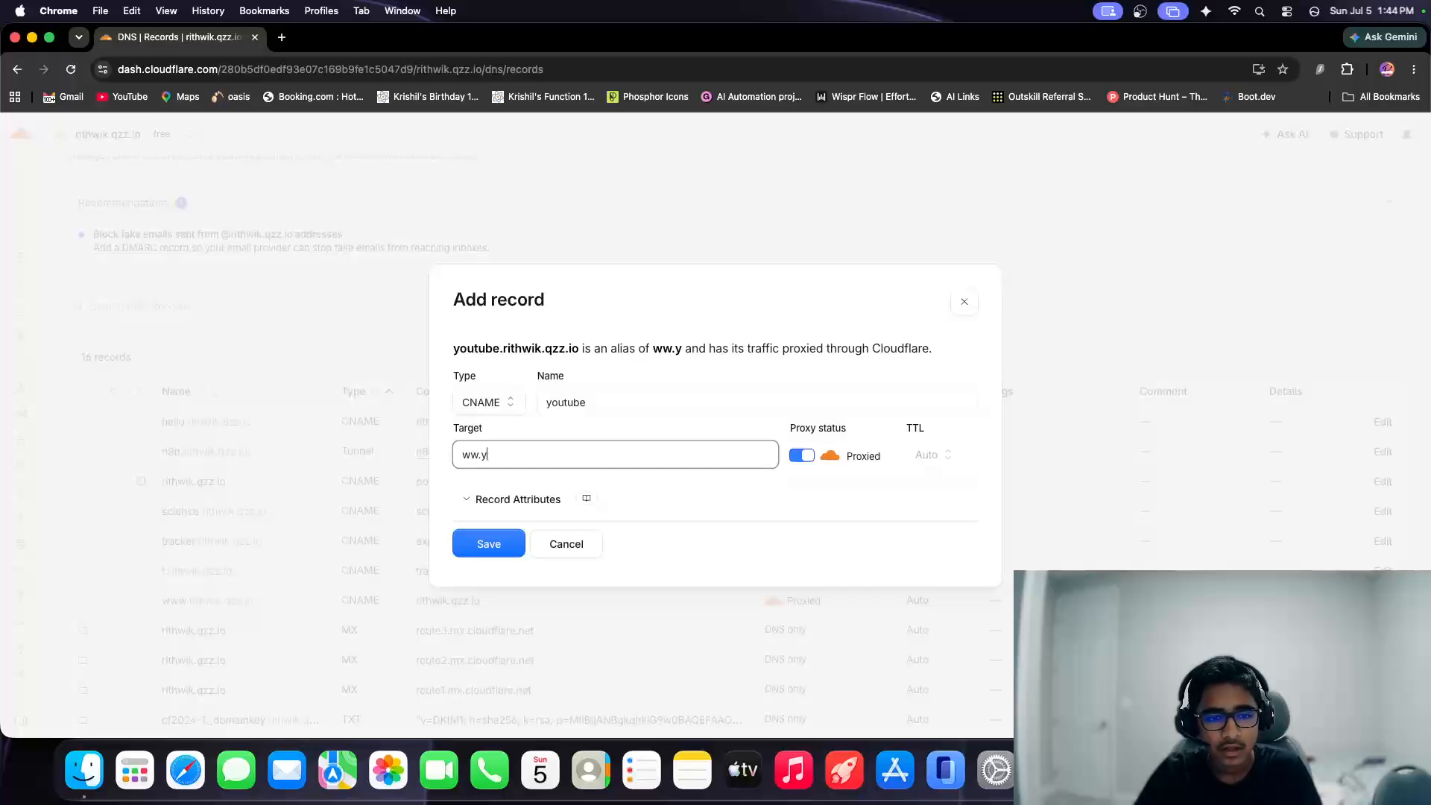
text(w.youtube.com)
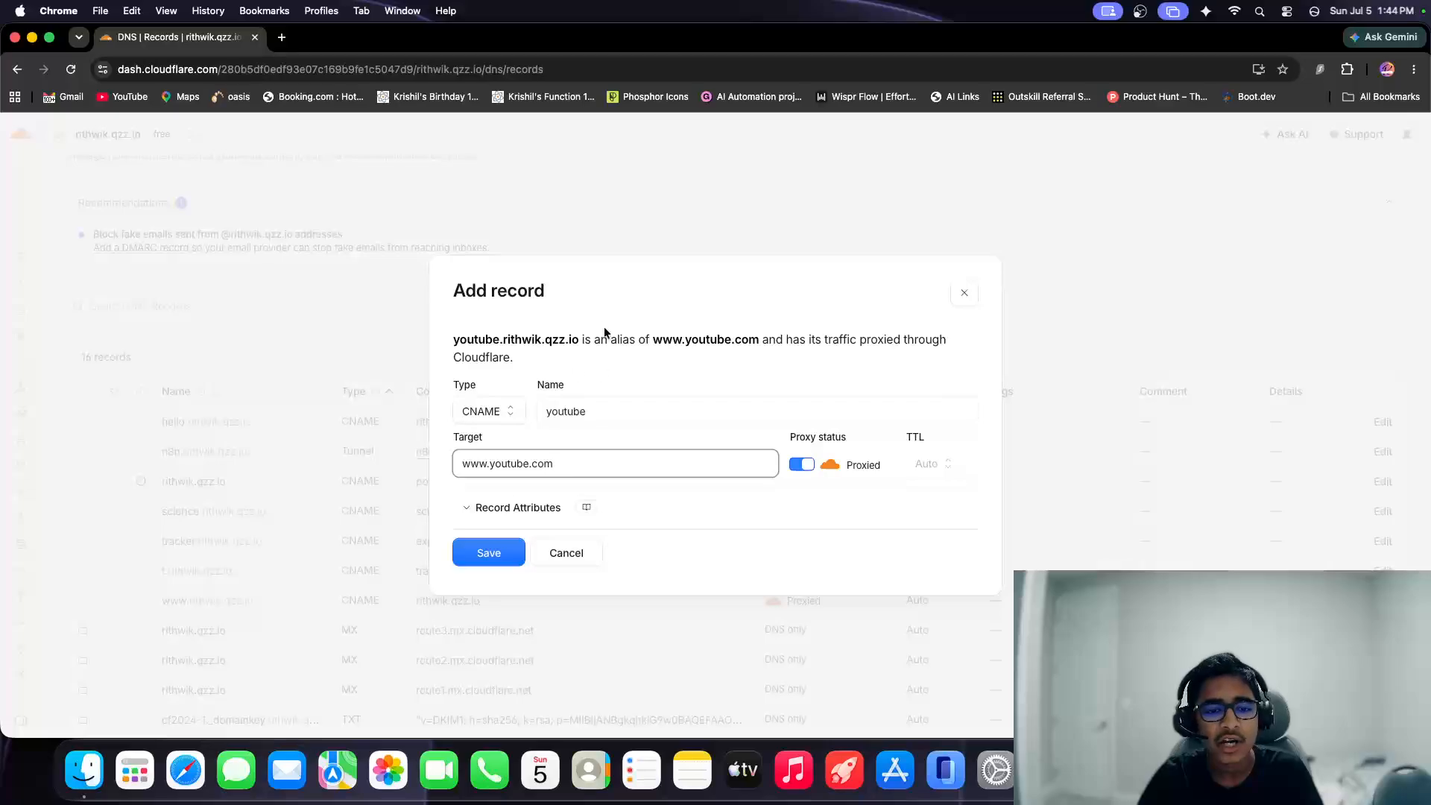
drag(452, 464, 600, 479)
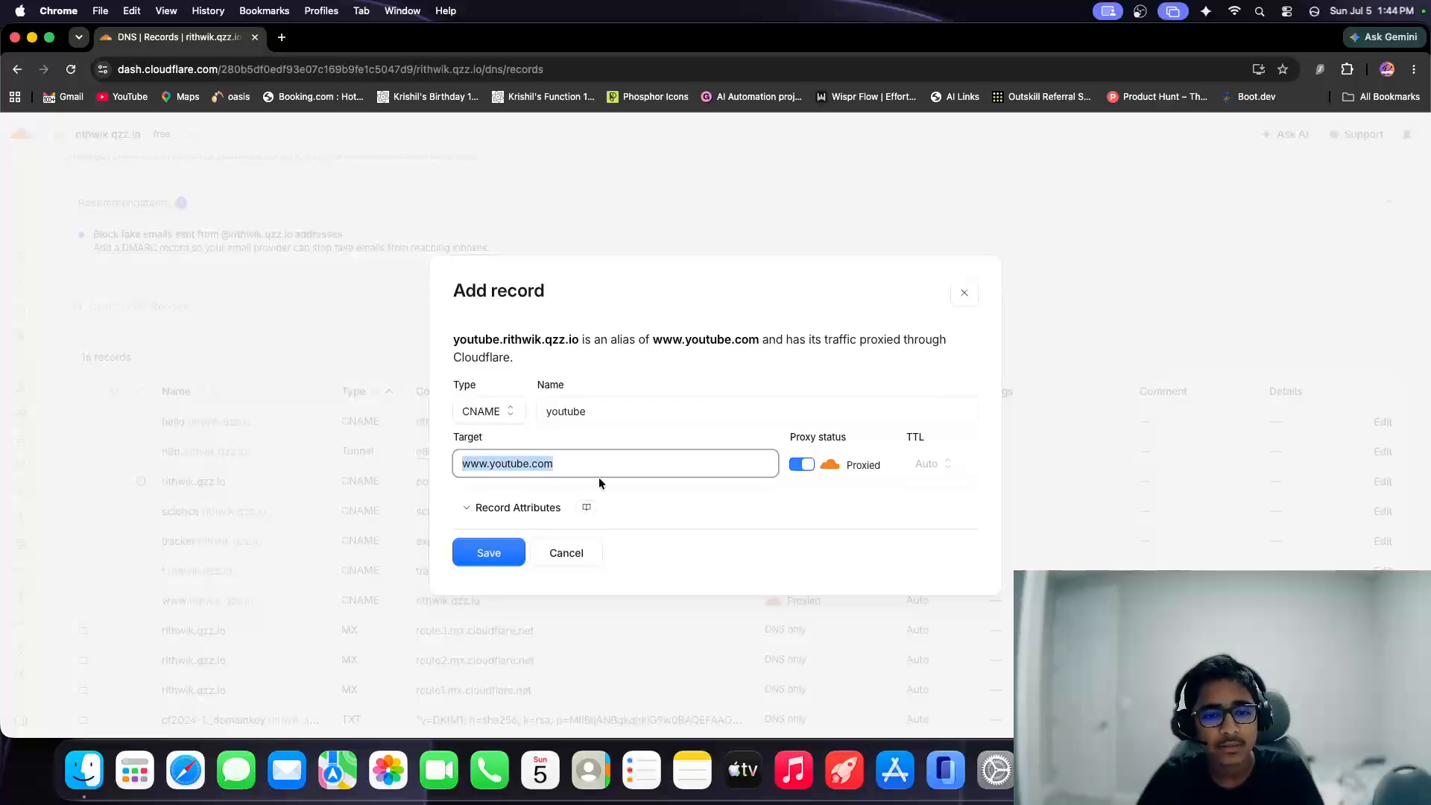
click(486, 553)
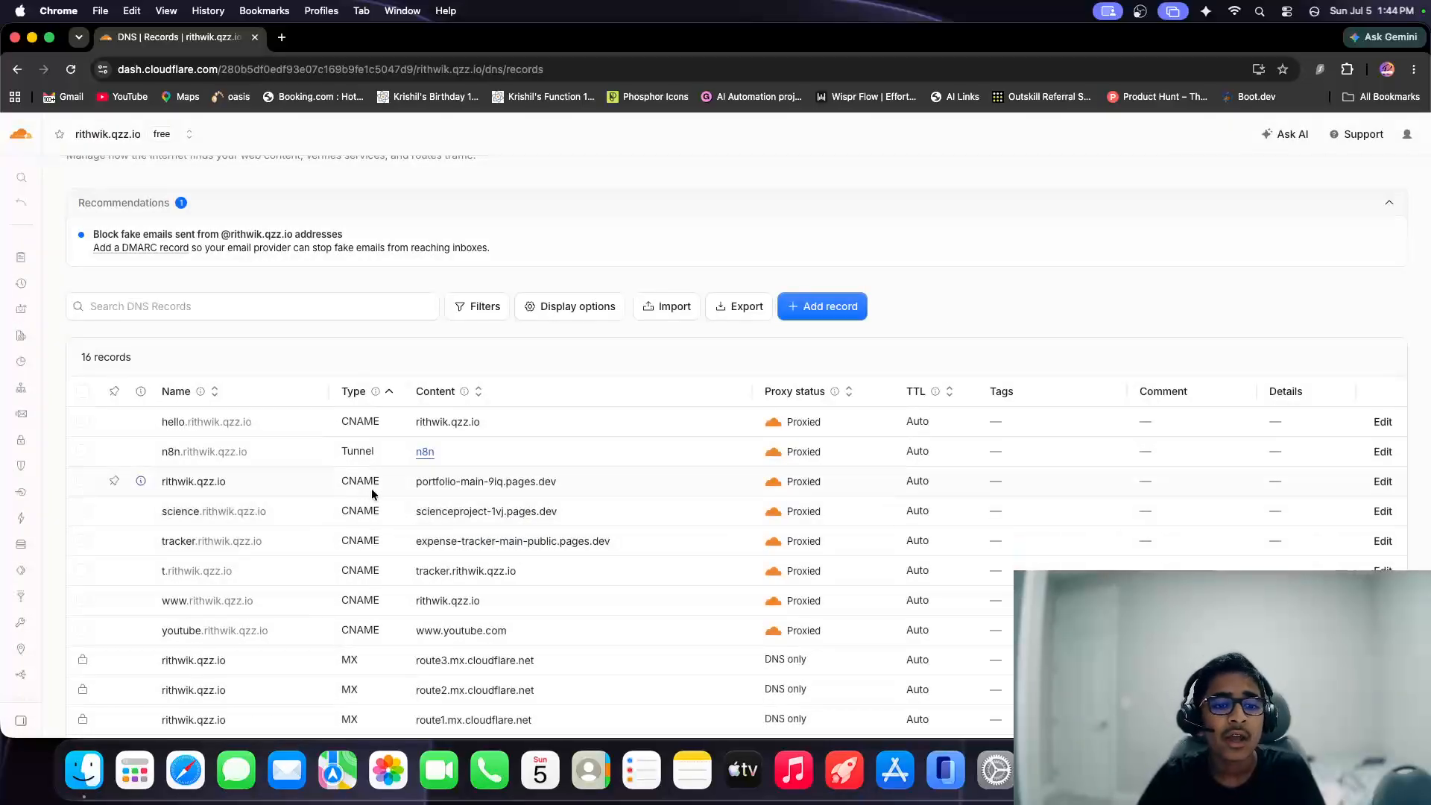
Copy the youtube record's full hostname from the DNS list and load it in a new browser tab.
scroll(364, 475, down, 4)
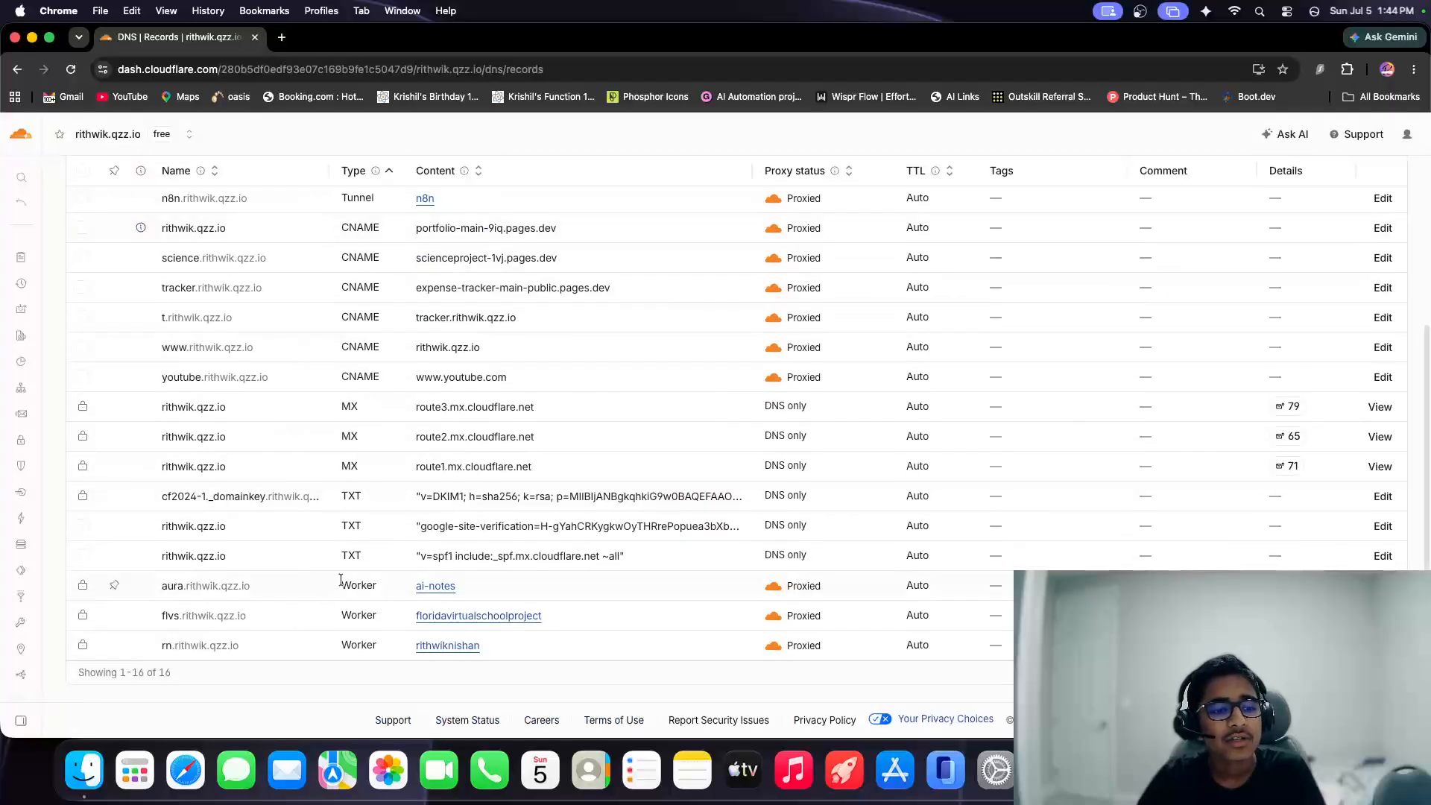
drag(284, 380, 112, 377)
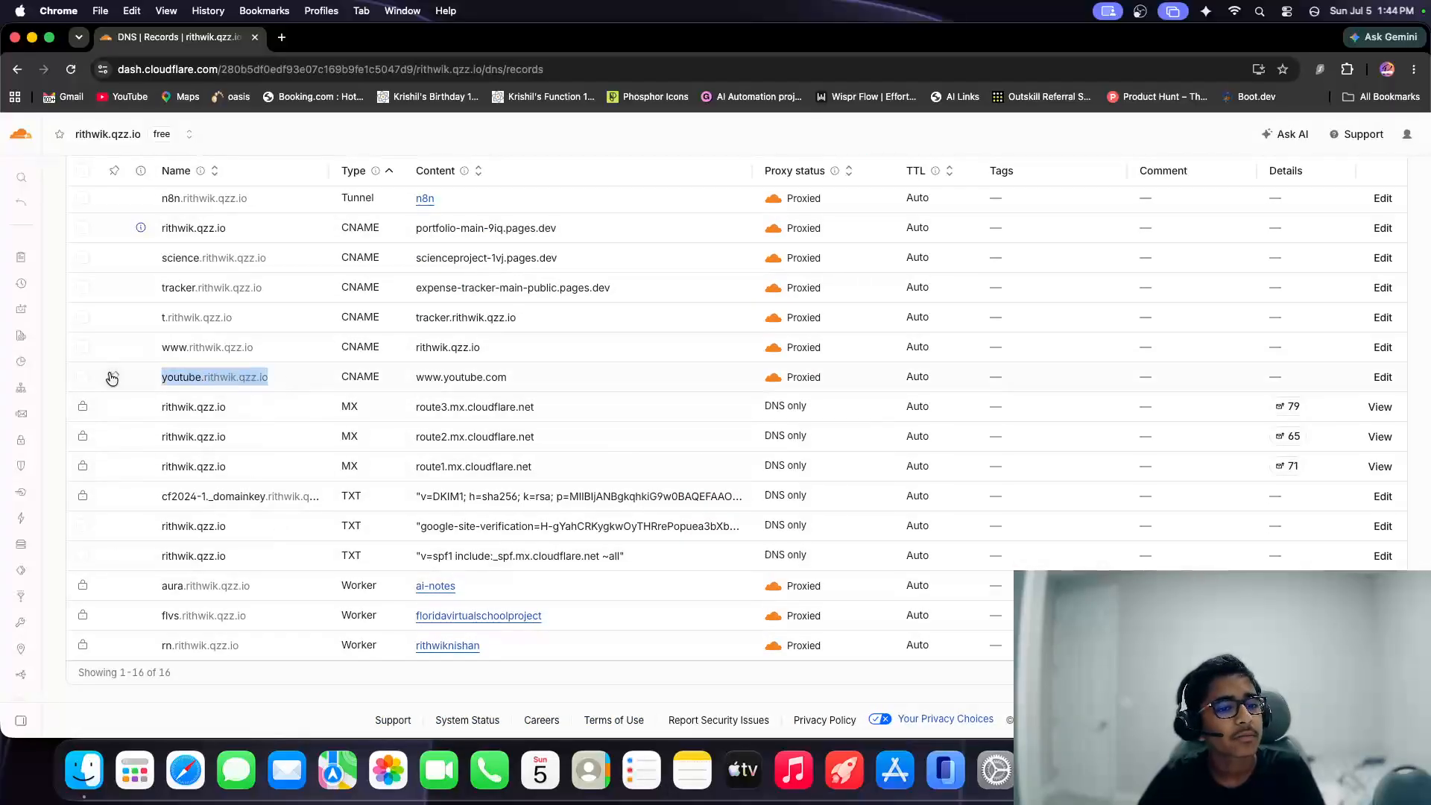
key(super+c)
click(279, 38)
key(super+v)
key(Return)
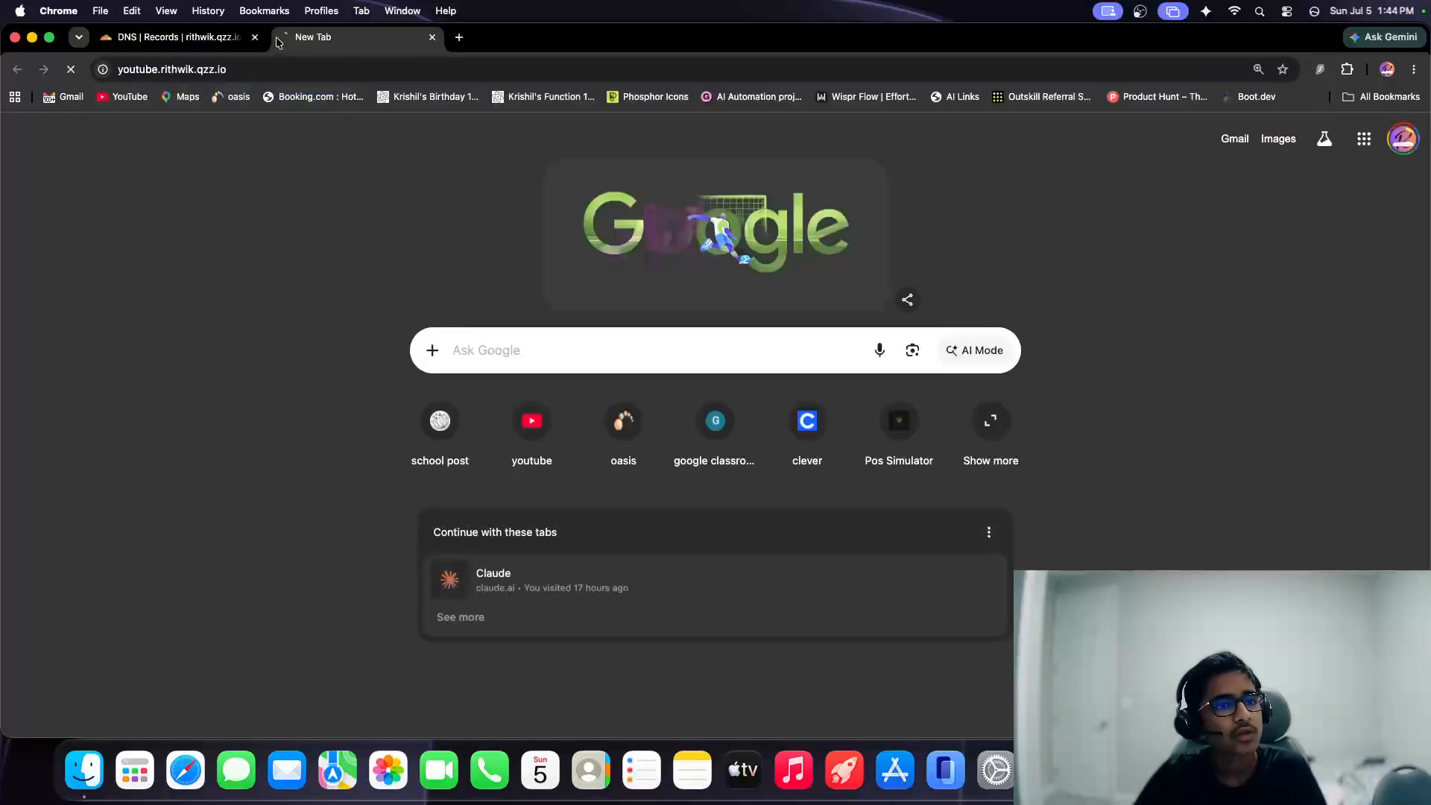
Return to the DNS records and select the youtube CNAME record.
key(super+w)
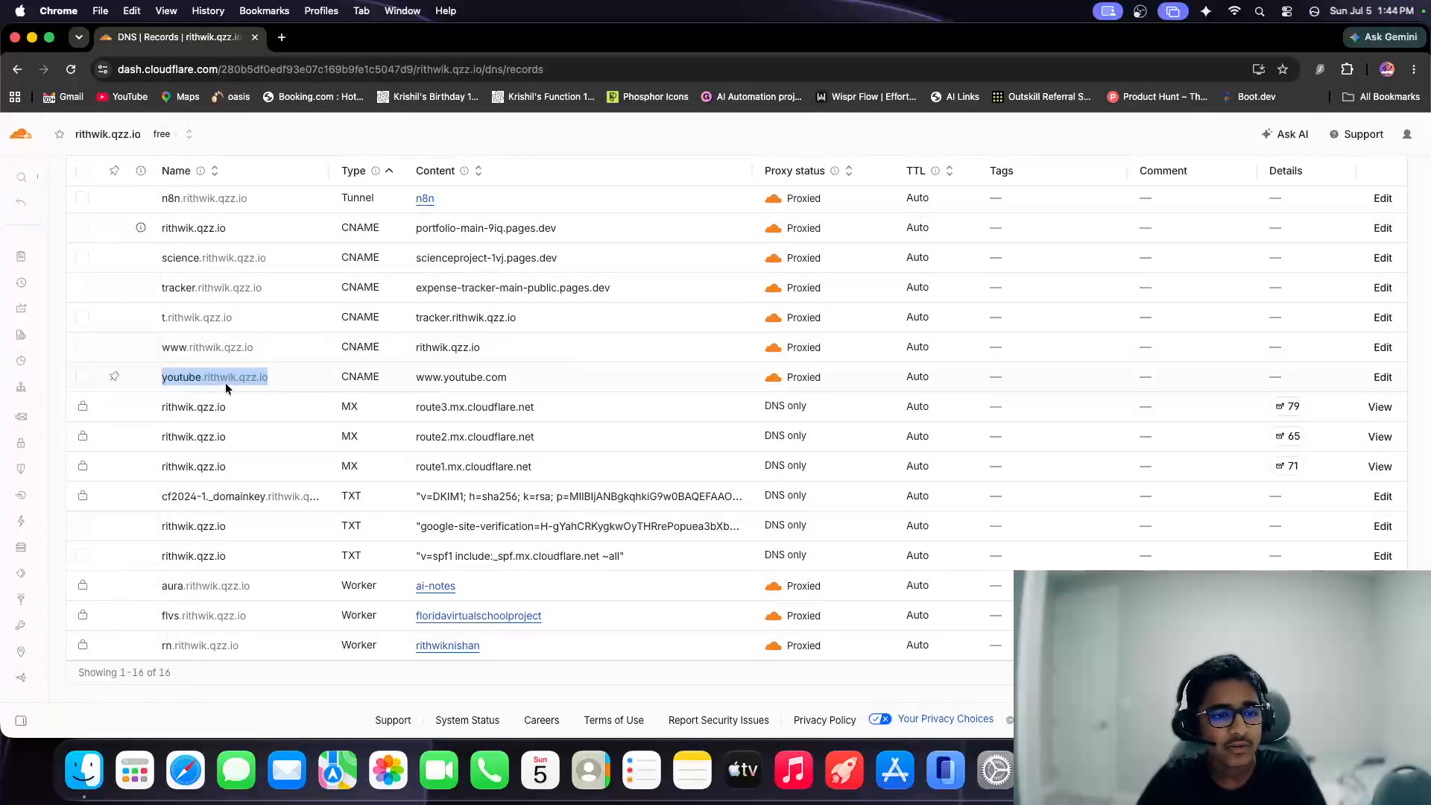
click(88, 379)
scroll(575, 318, up, 3)
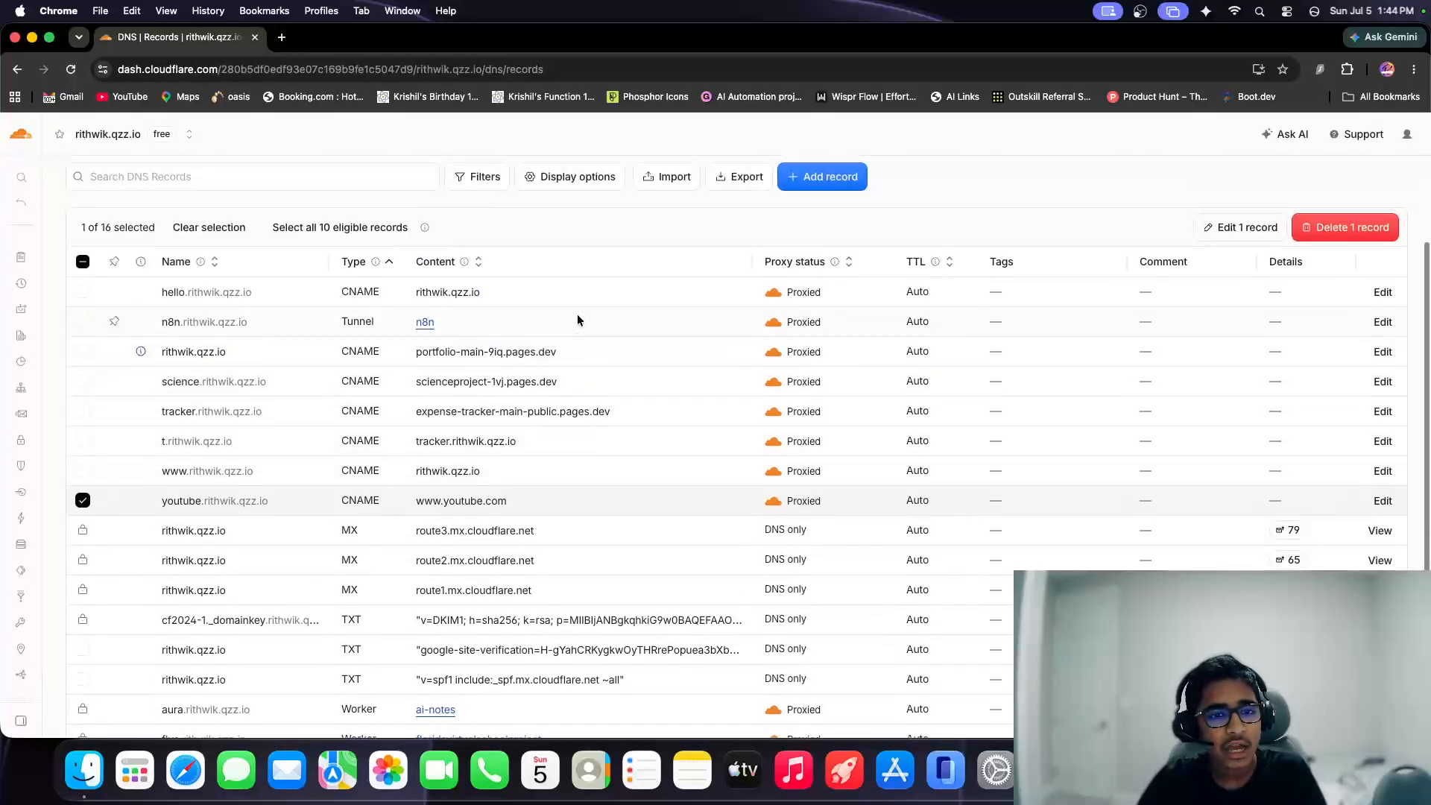
Open the games subdomain of the owner's .me site in a new tab, dismiss its welcome banner and browse the games.
click(281, 39)
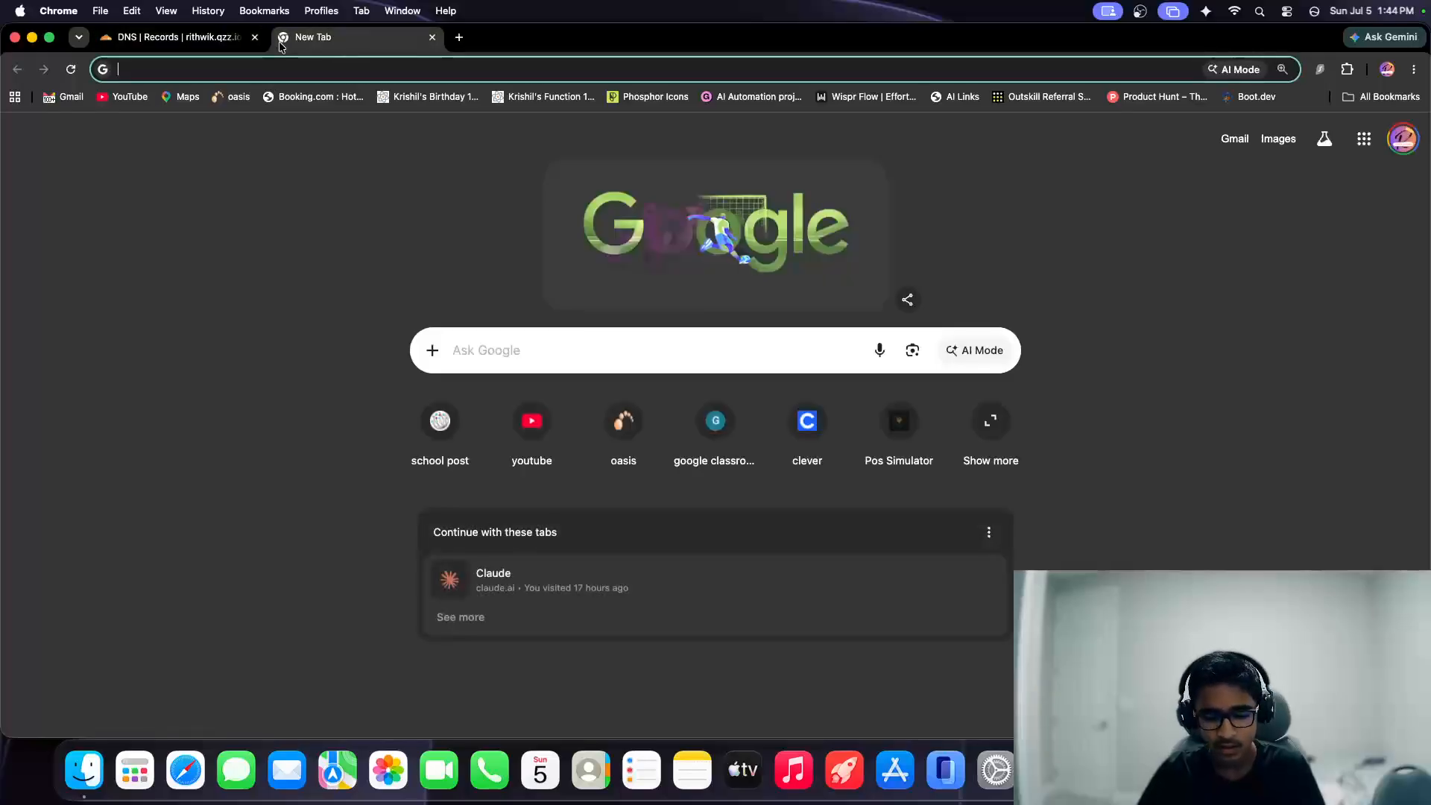
text(games.rithwikt.me)
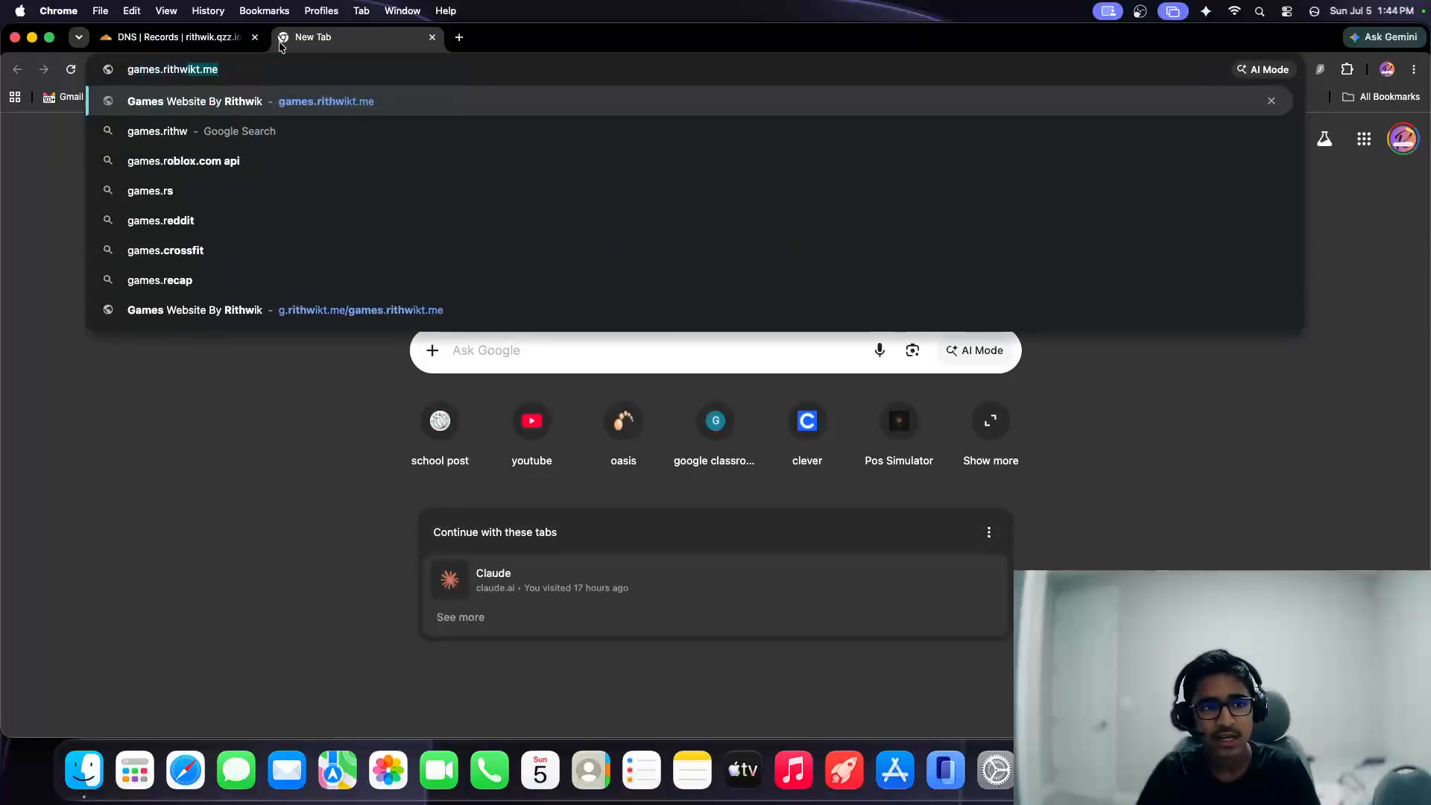
key(Return)
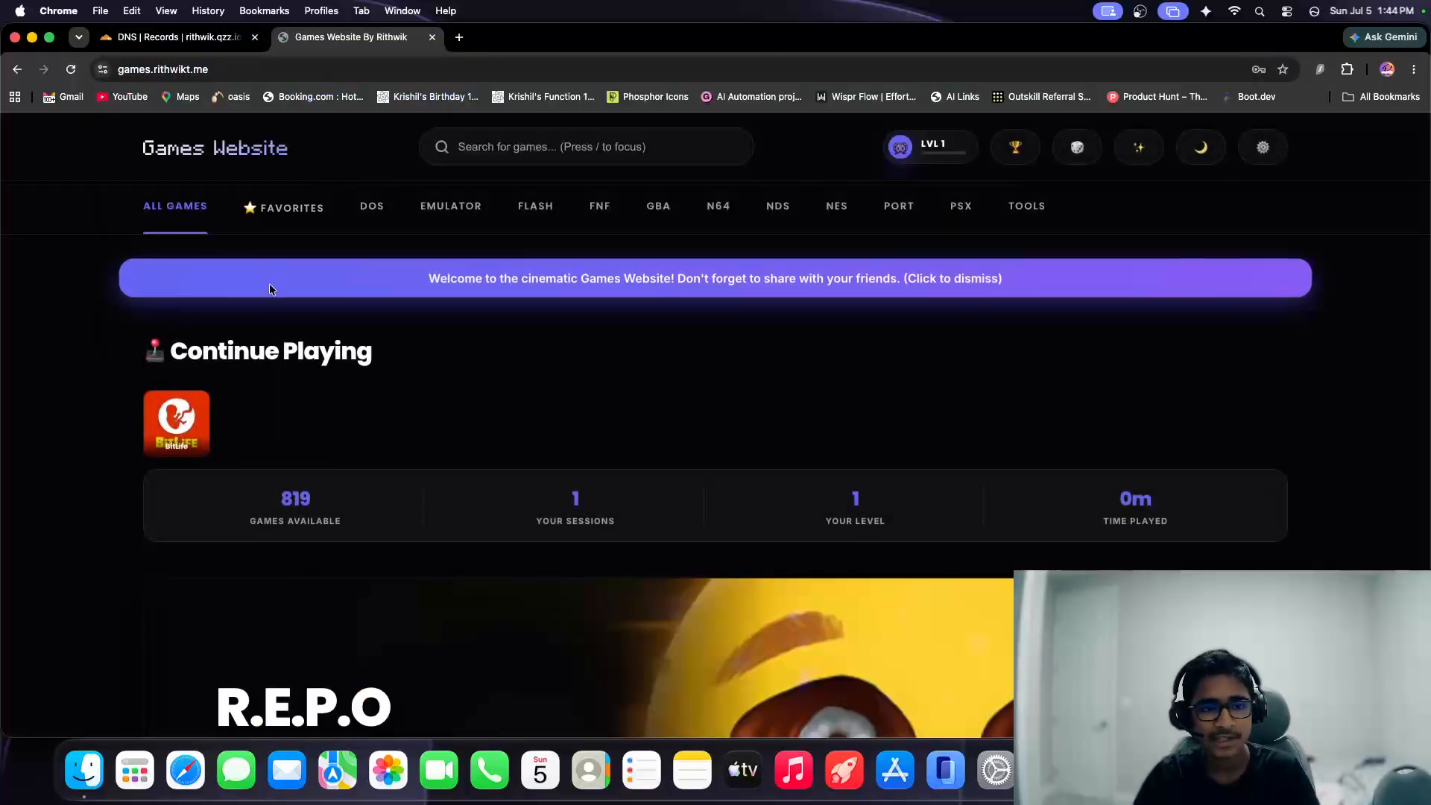
click(270, 283)
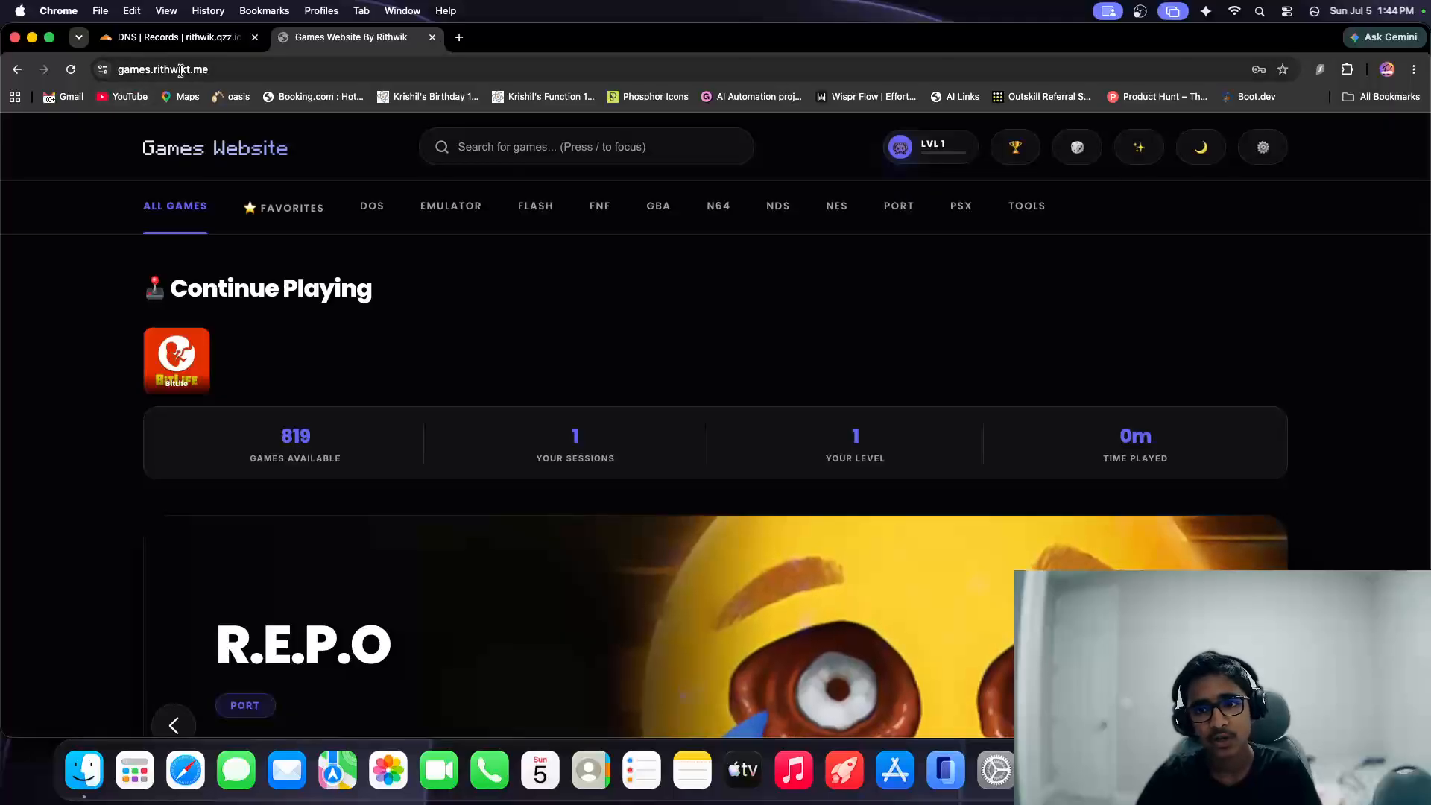
scroll(318, 304, down, 15)
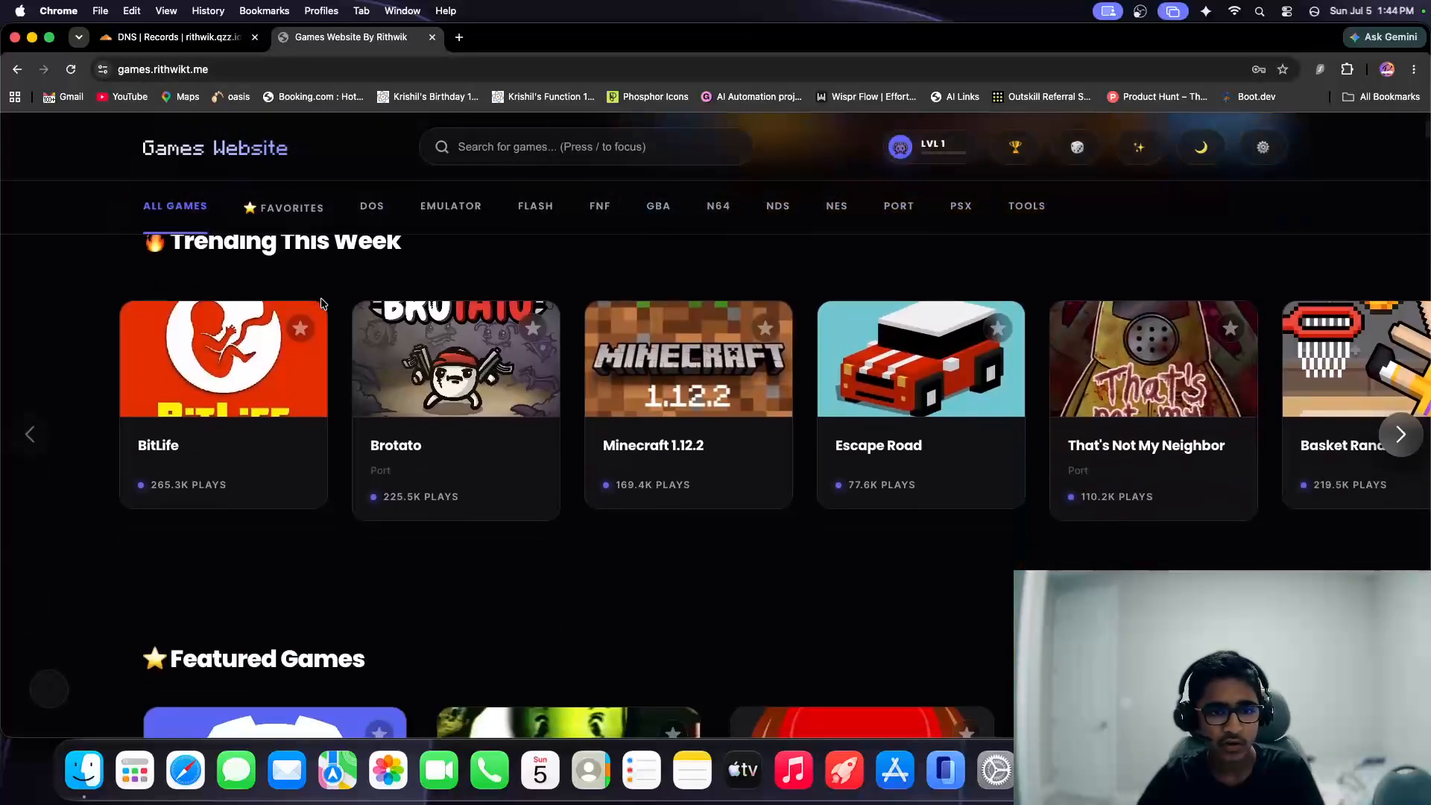
scroll(916, 477, down, 10)
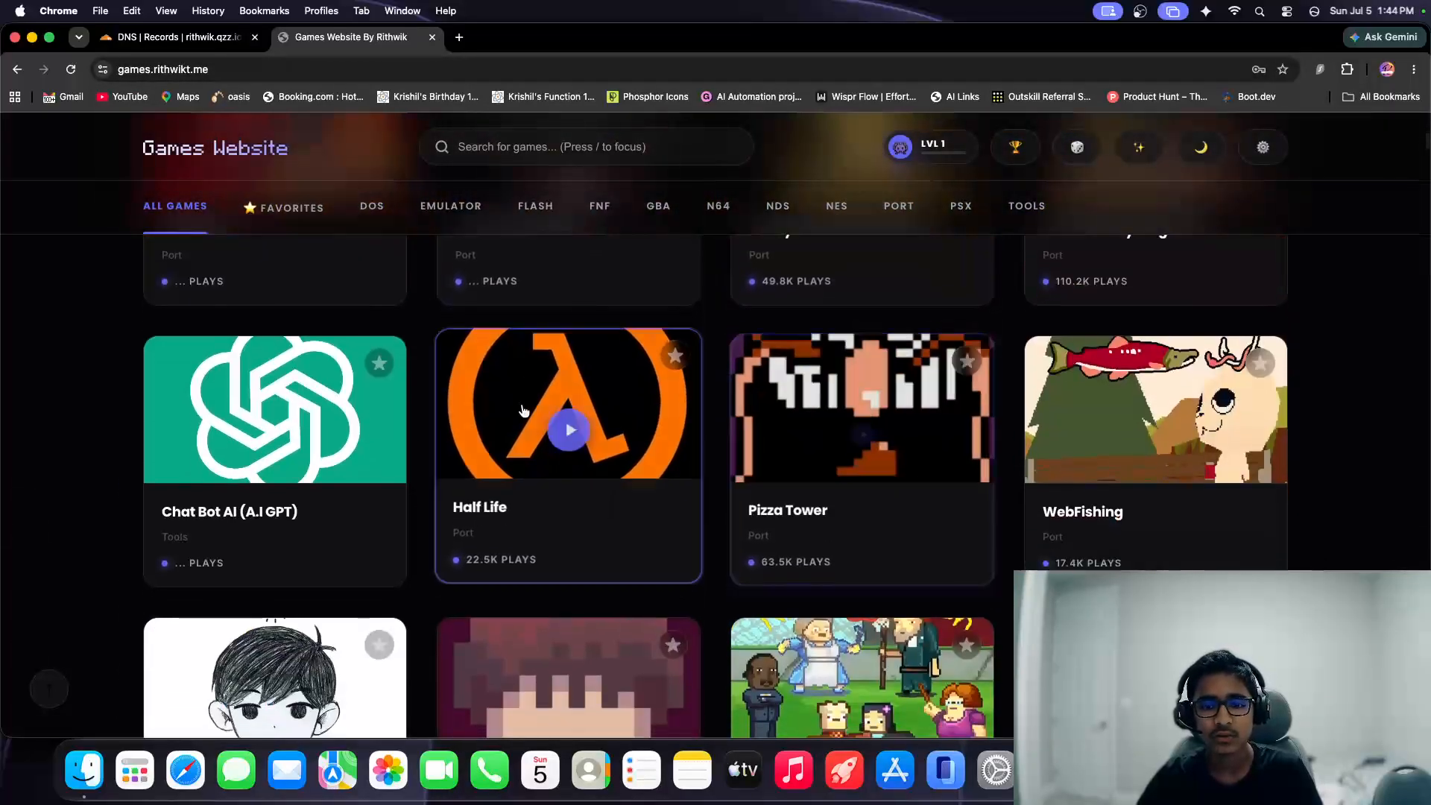
scroll(623, 408, down, 3)
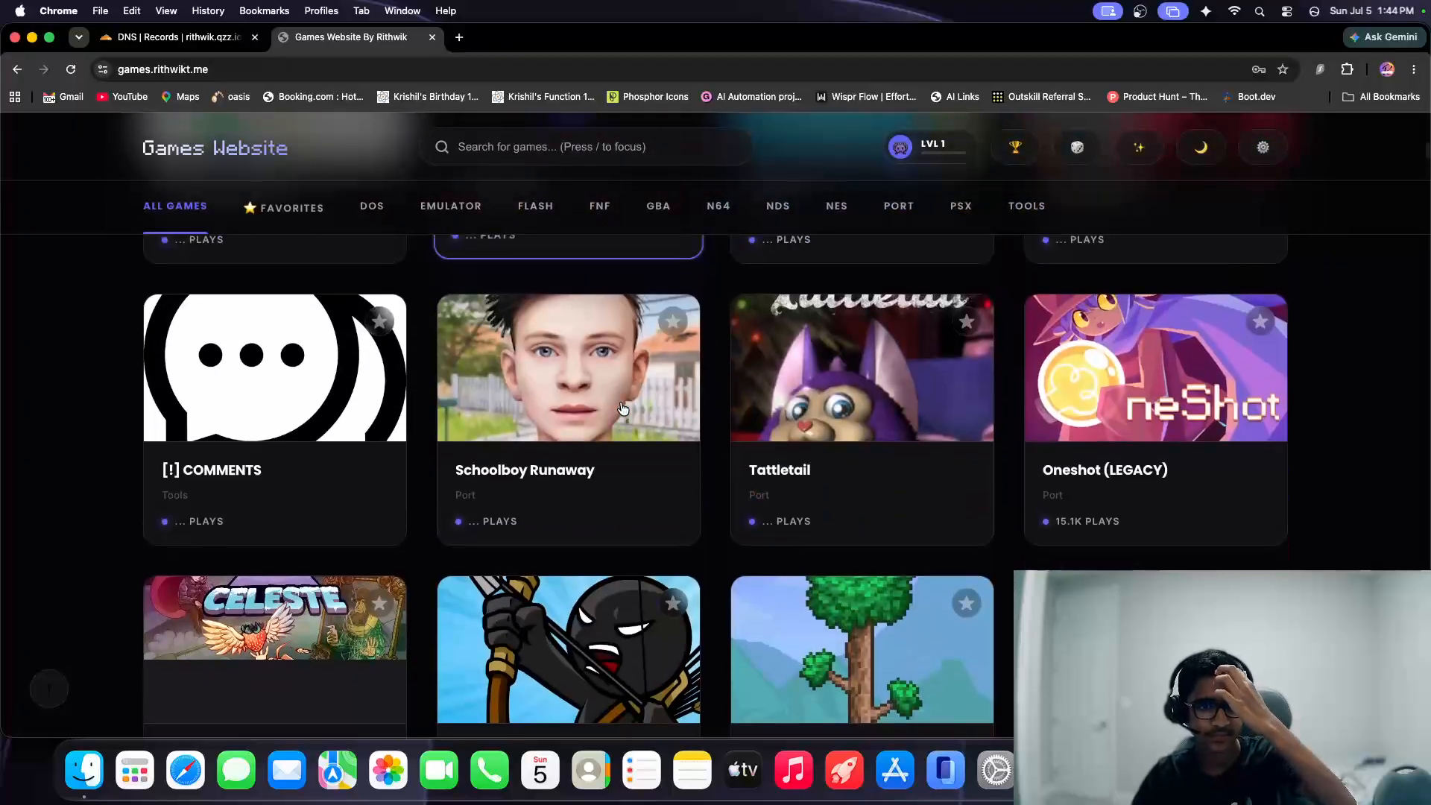
scroll(623, 409, up, 12)
Remove the games subdomain from the address to view the root portfolio site, and return to the DNS records.
click(149, 72)
double_click(148, 72)
key(BackSpace)
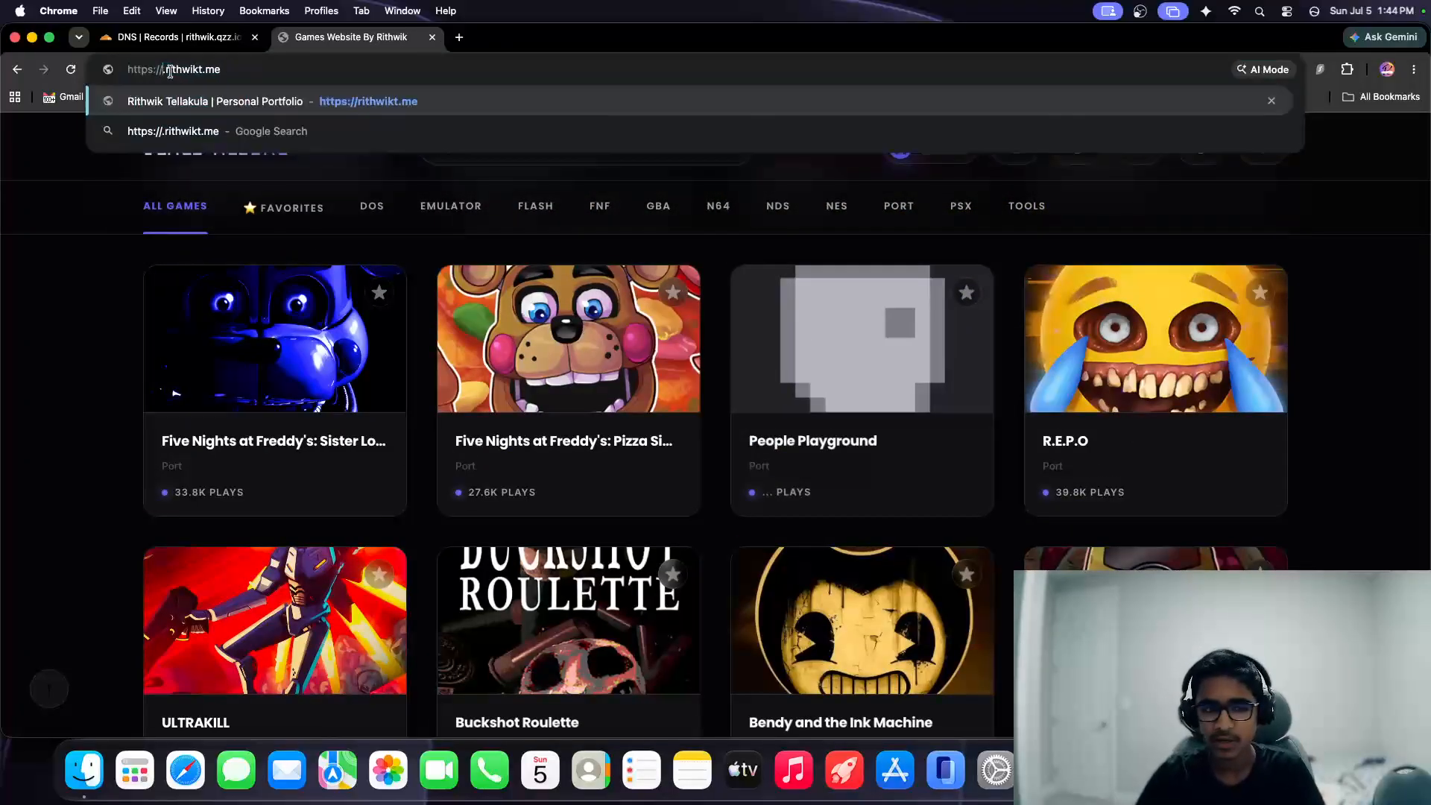
key(Return)
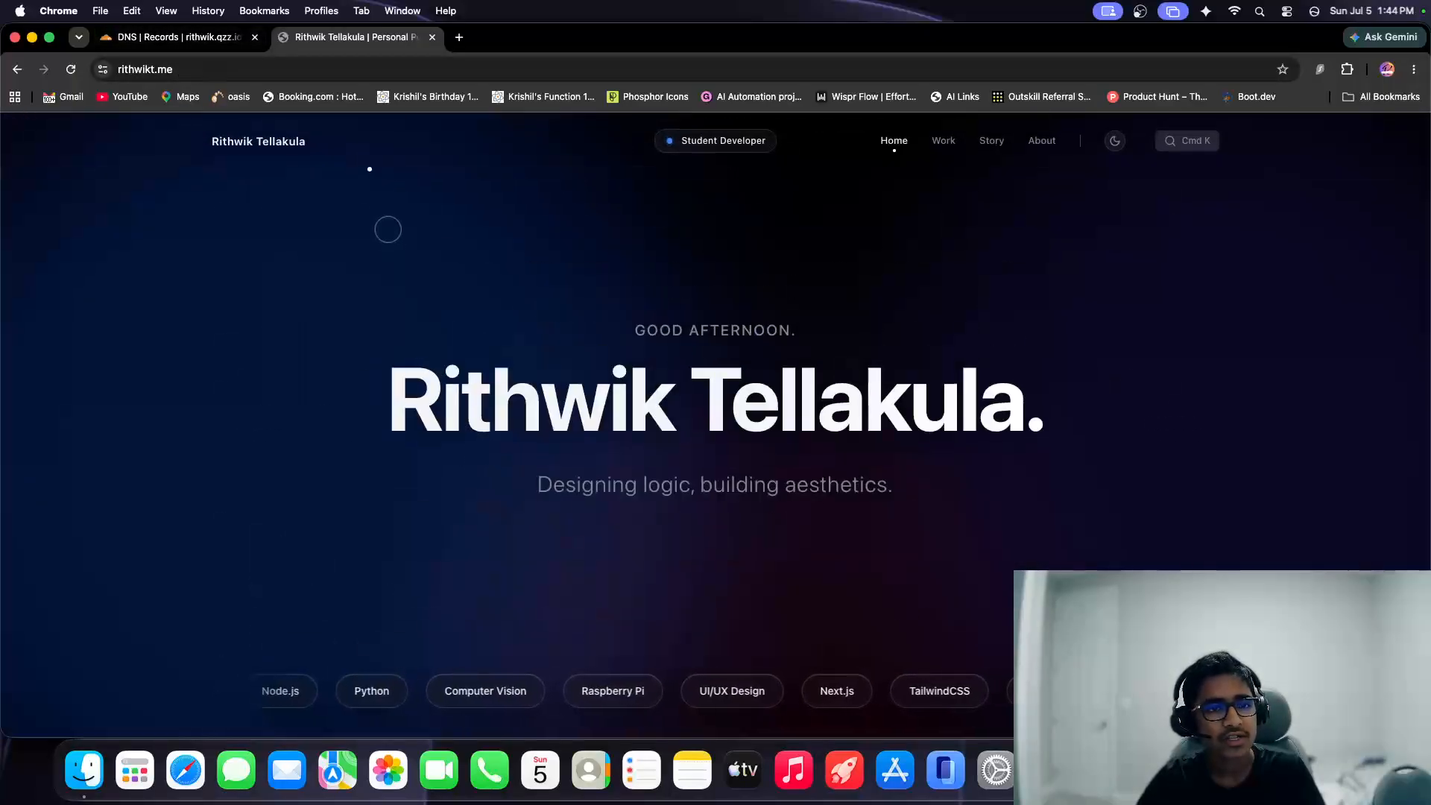
click(433, 37)
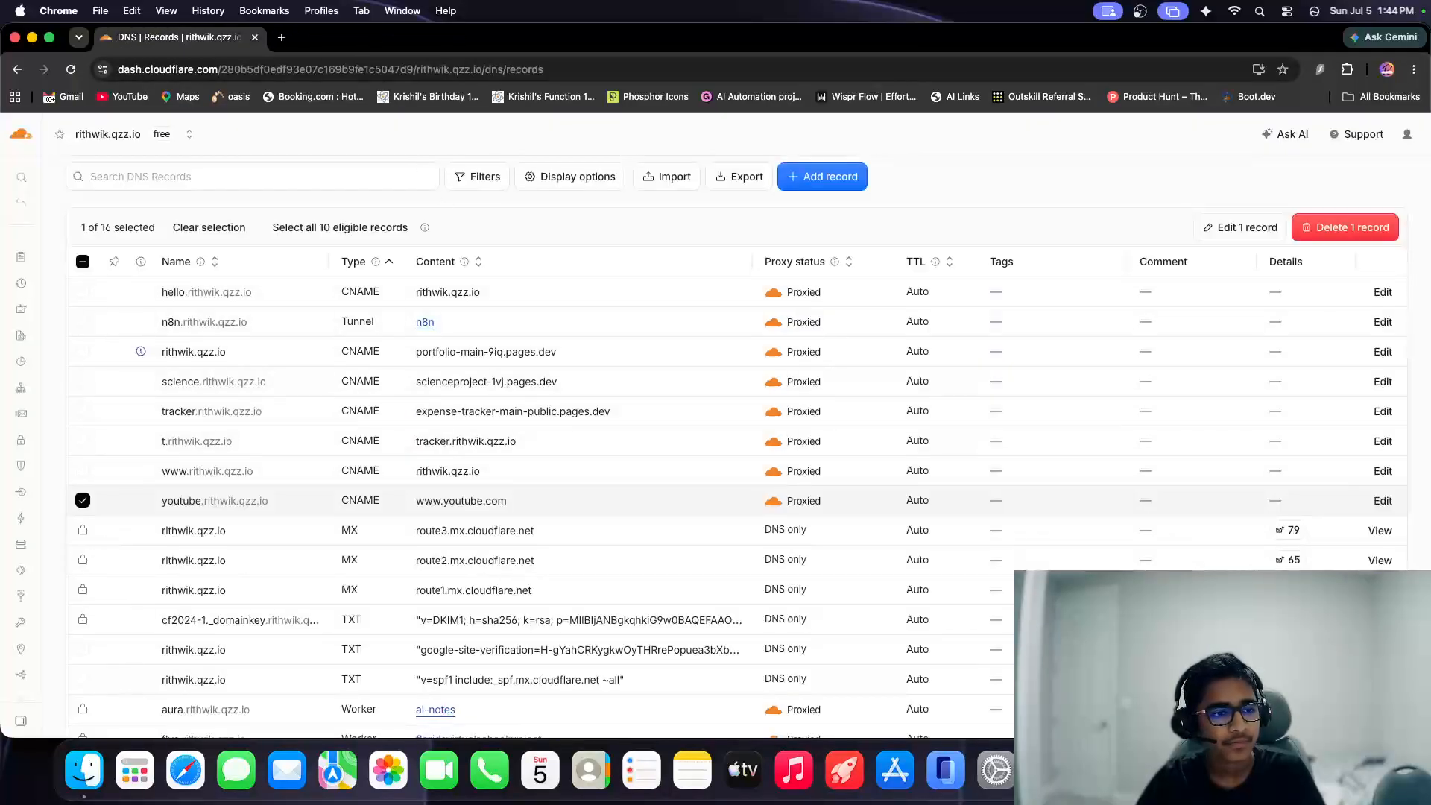
Open the Email Routing overview for the .qzz.io domain and examine its configuration summary and analytics.
mouse_move(75, 466)
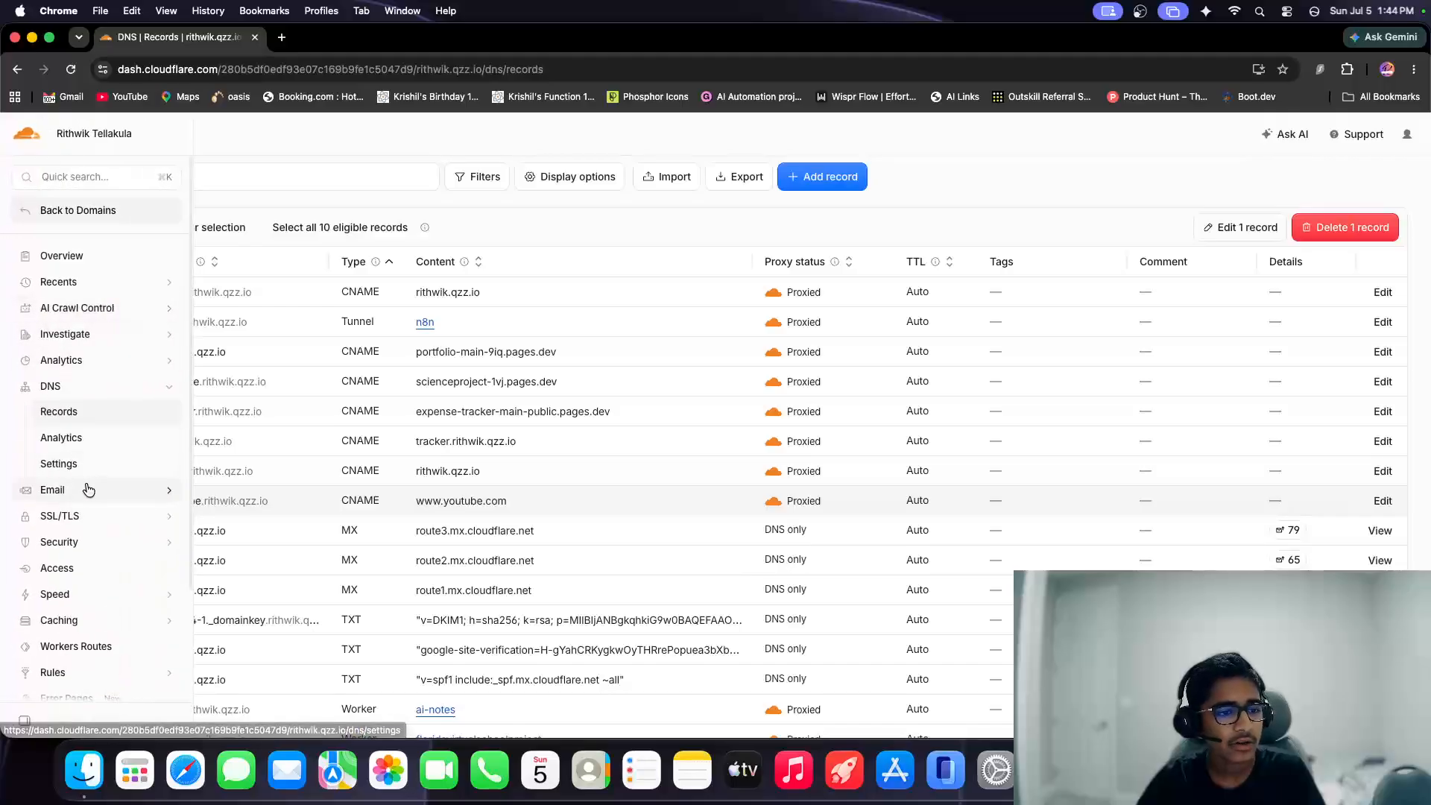
click(88, 489)
click(80, 514)
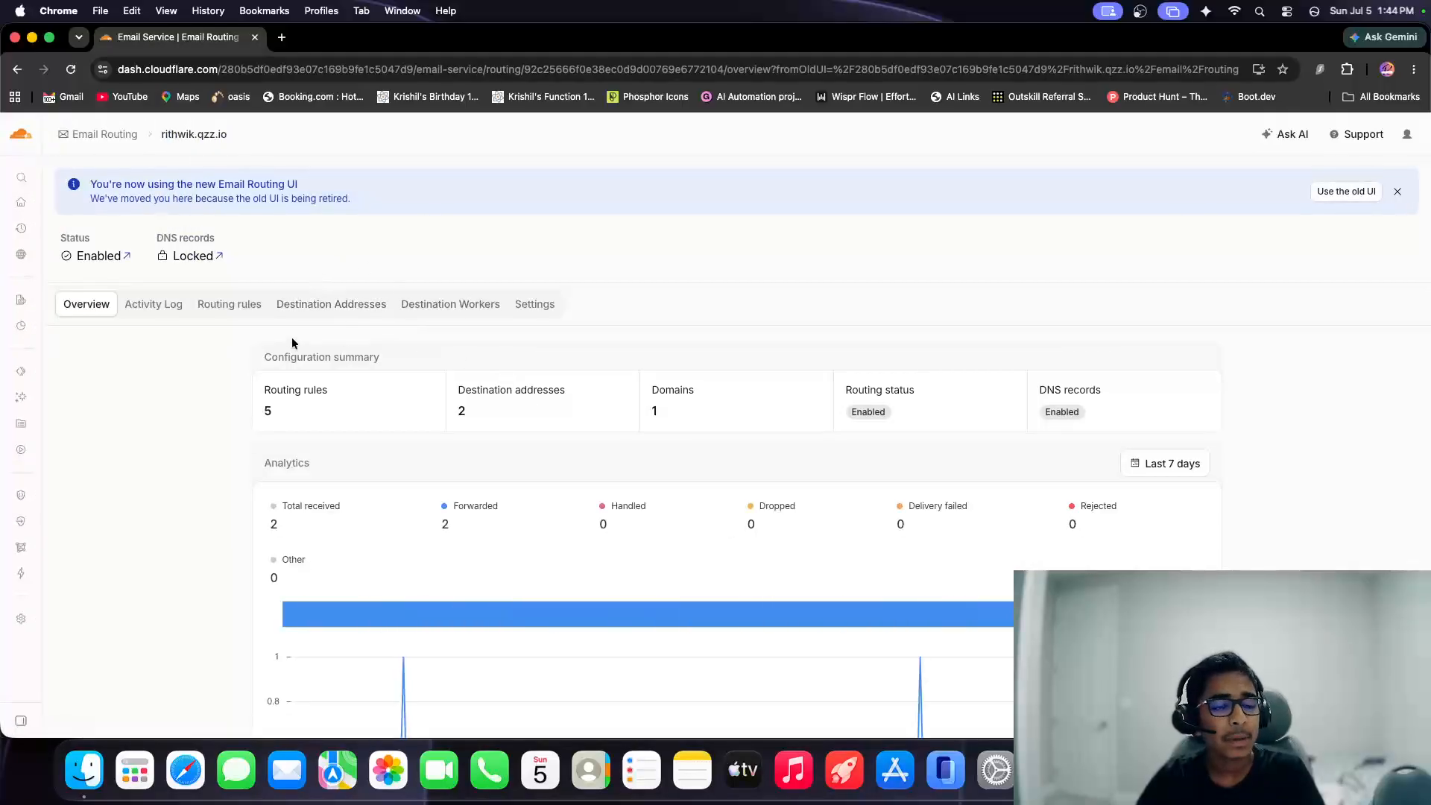
scroll(239, 495, down, 3)
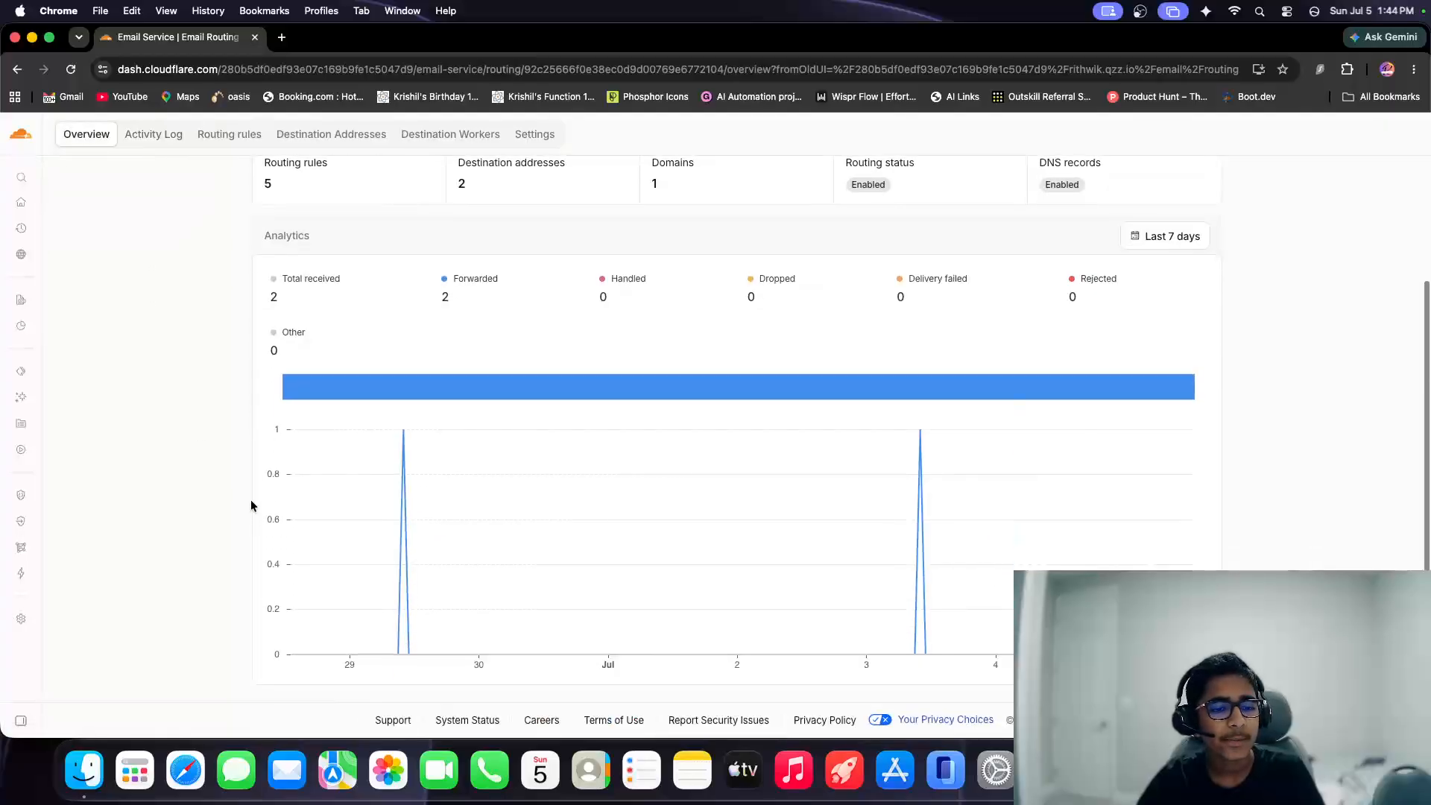
Check the .qzz.io domain's email activity log, examine its routing rules, and return to the activity log.
scroll(246, 491, up, 3)
click(158, 316)
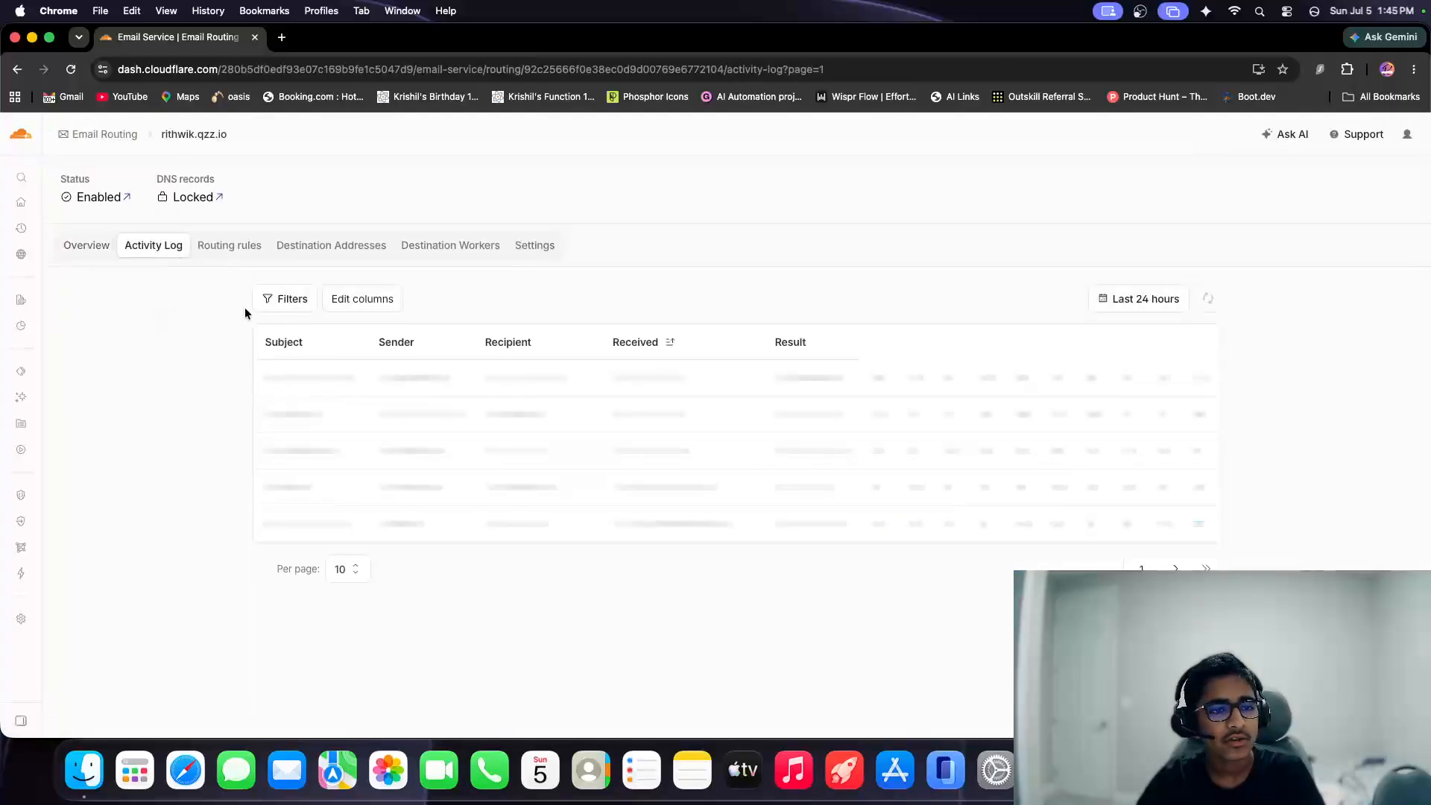
click(238, 255)
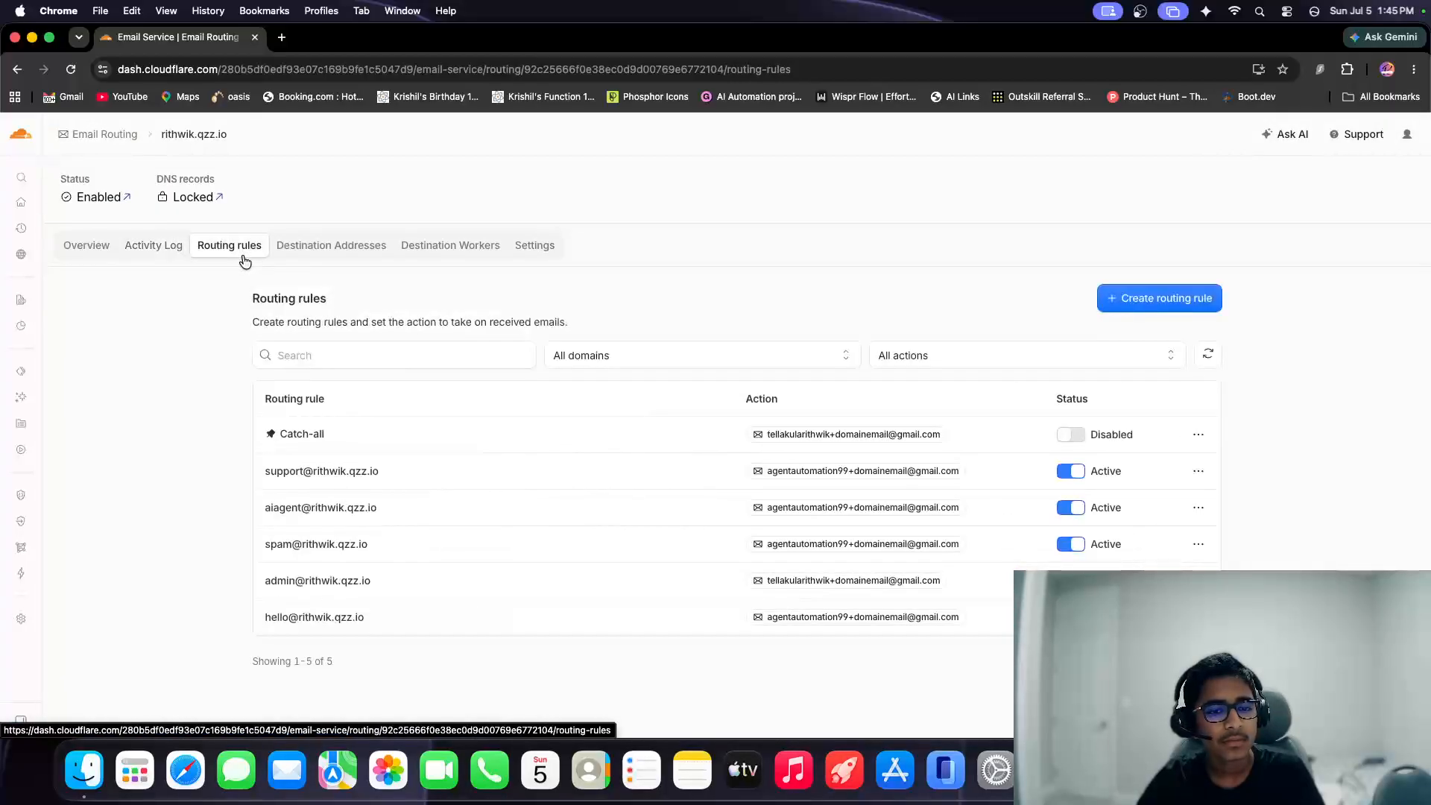
drag(243, 440, 412, 495)
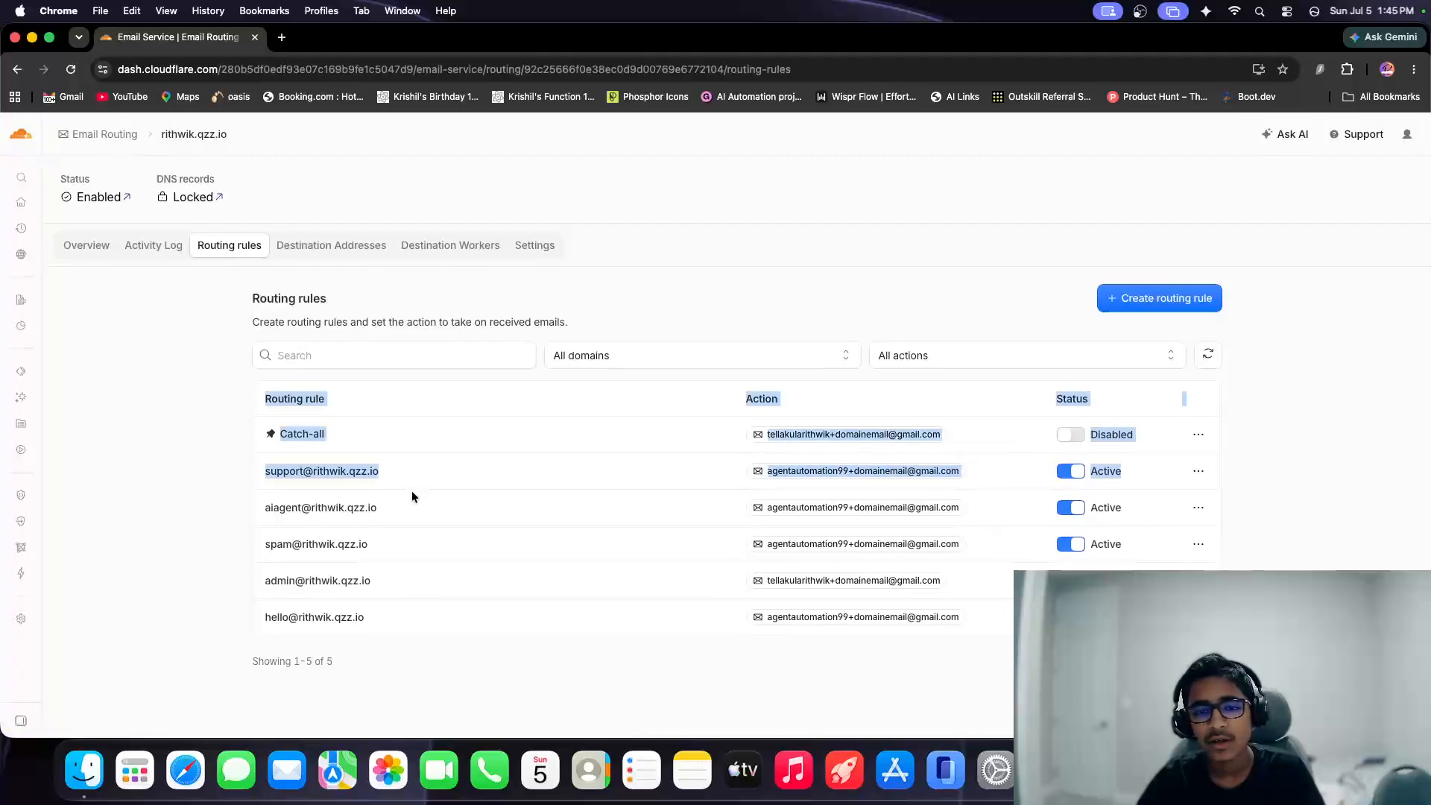
click(141, 257)
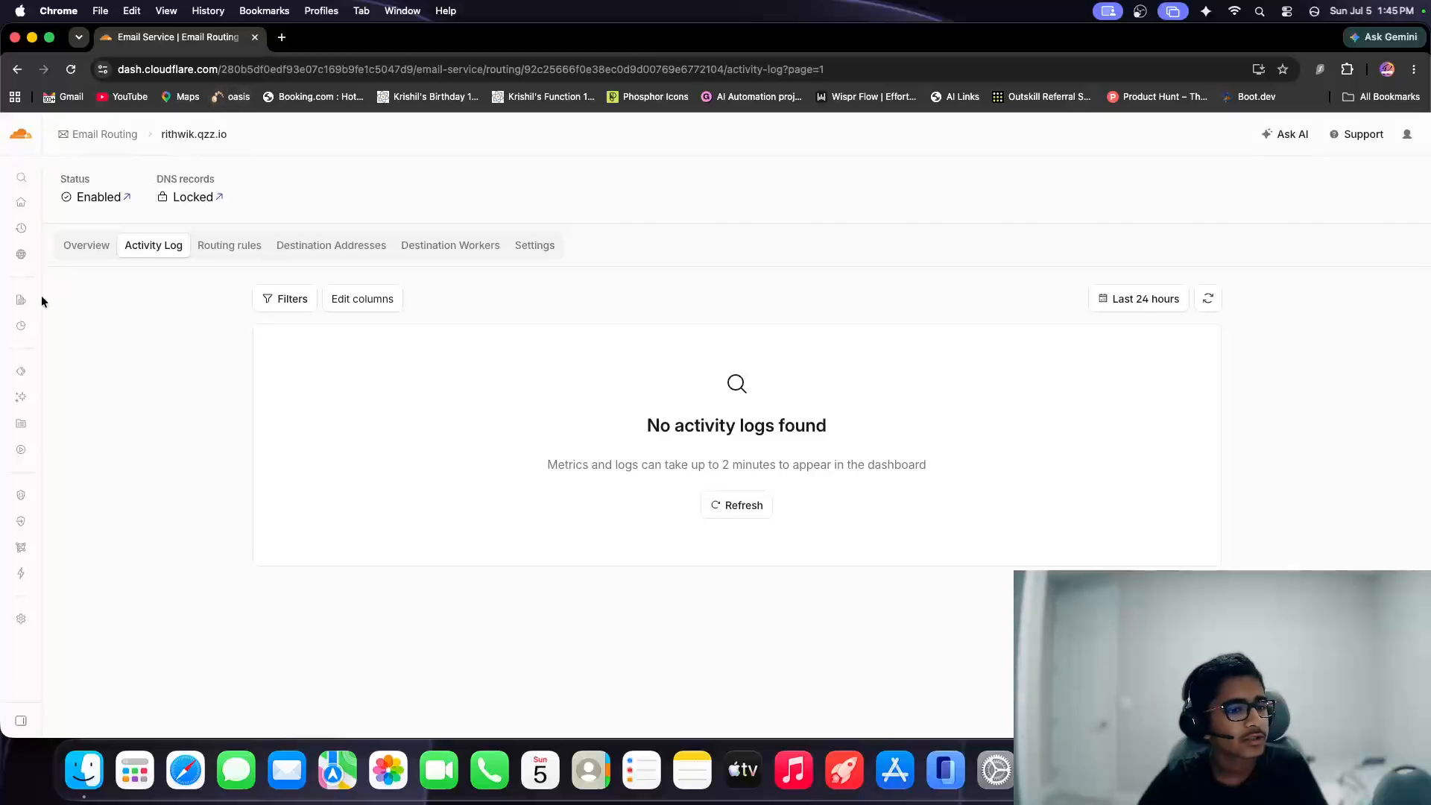
Return to the account's list of domains and open the overview of the .me domain.
mouse_move(30, 360)
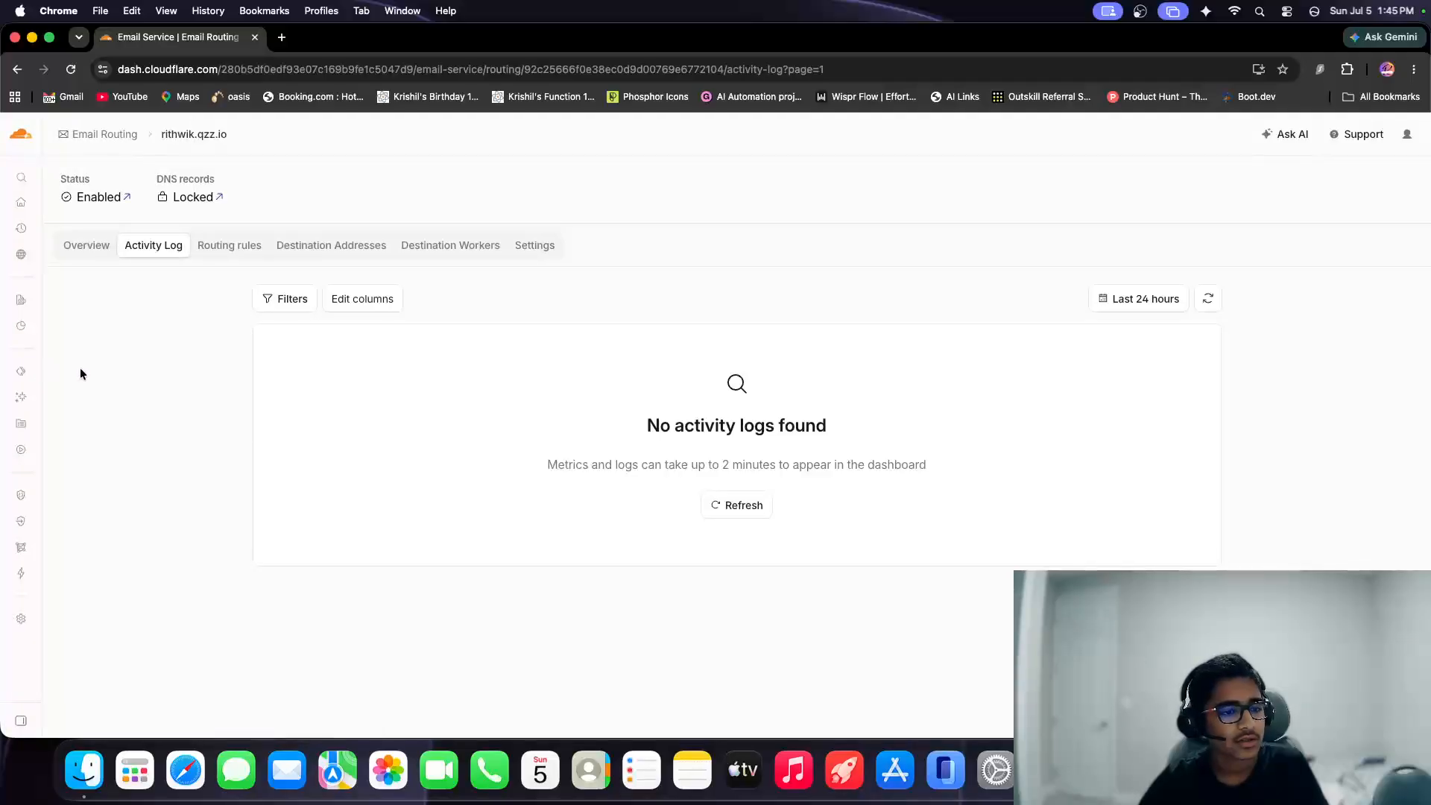
mouse_move(37, 388)
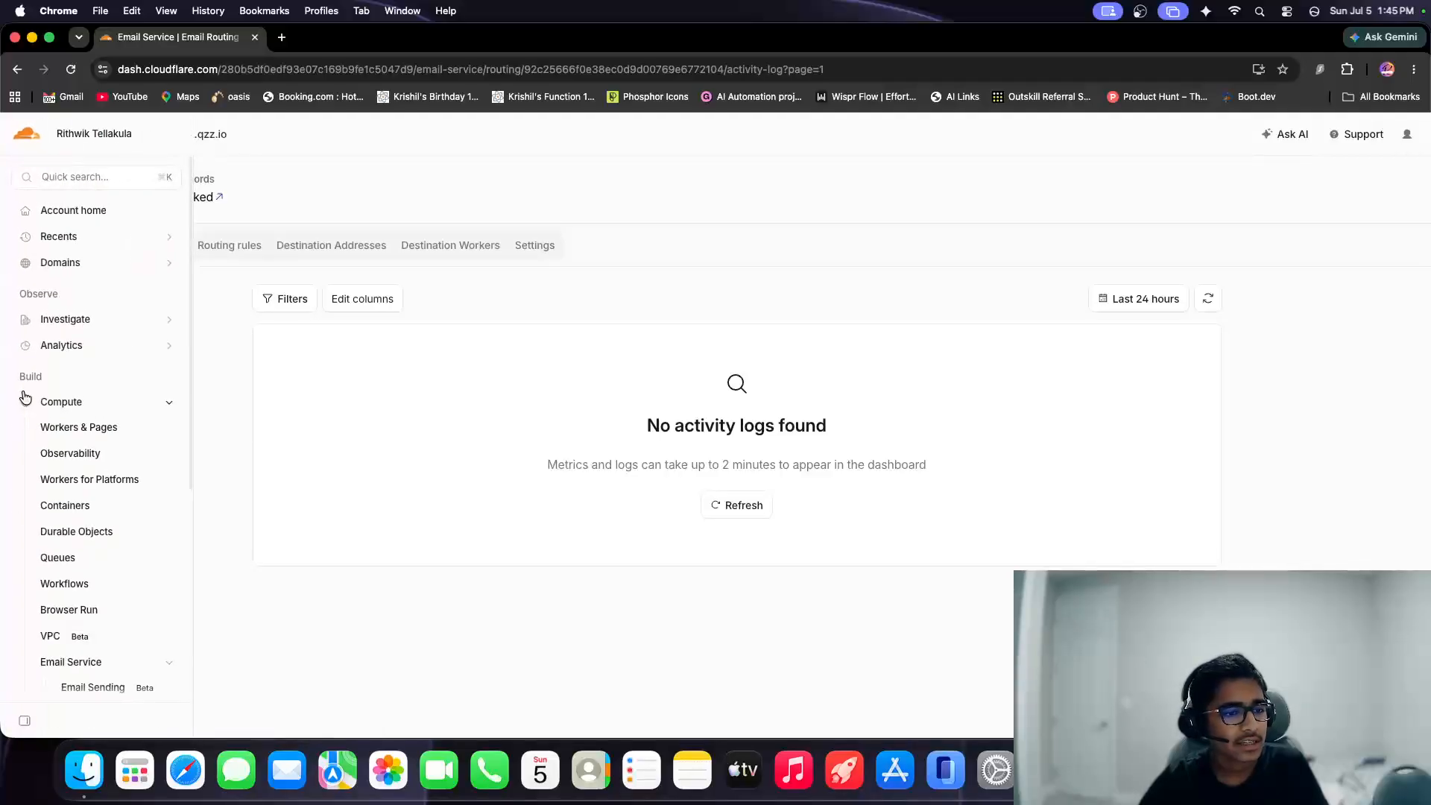
click(149, 393)
click(87, 263)
click(89, 288)
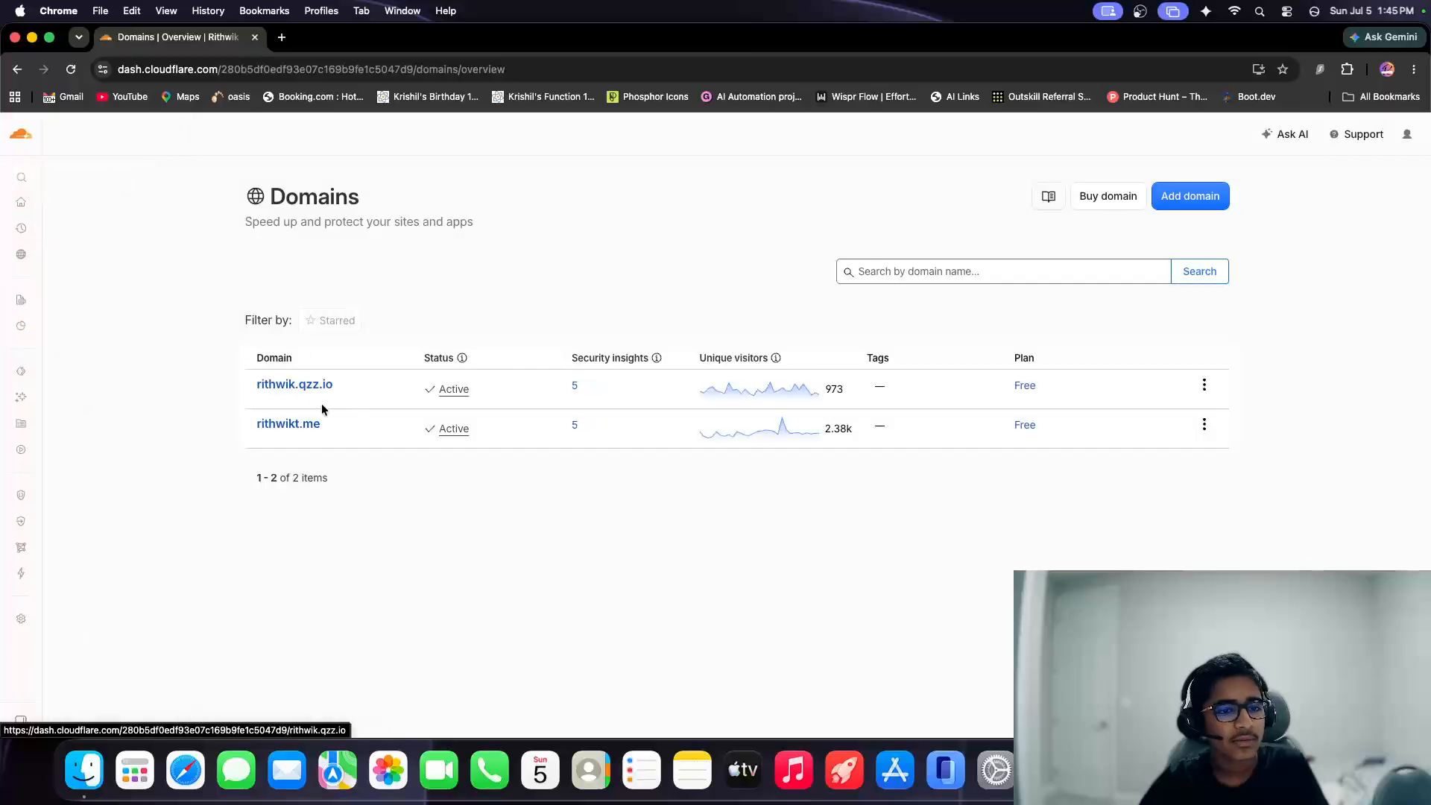
click(306, 422)
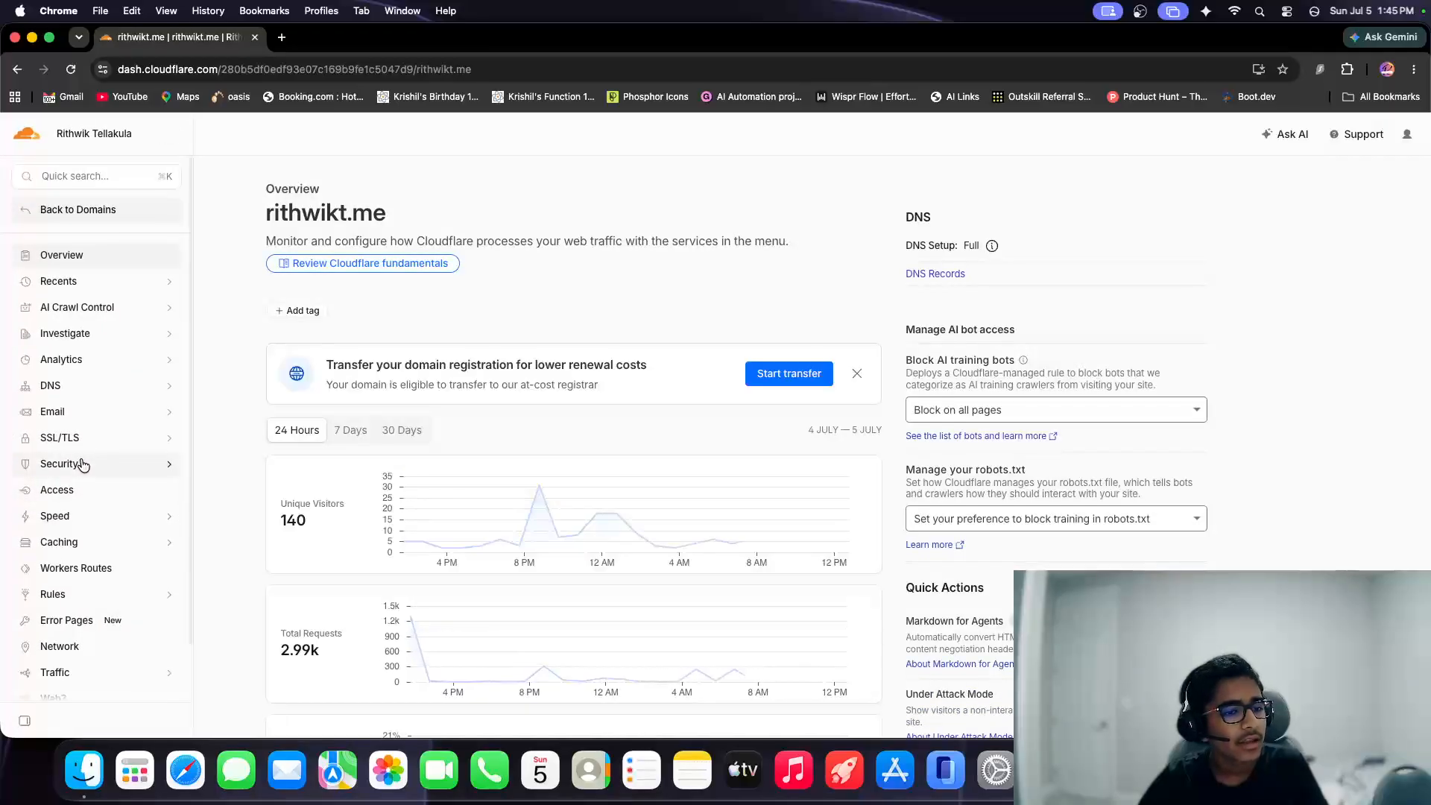
Open the .me domain's Security overview and examine its security action items, including AI Labyrinth, and the traffic overview.
scroll(84, 465, down, 1)
click(87, 458)
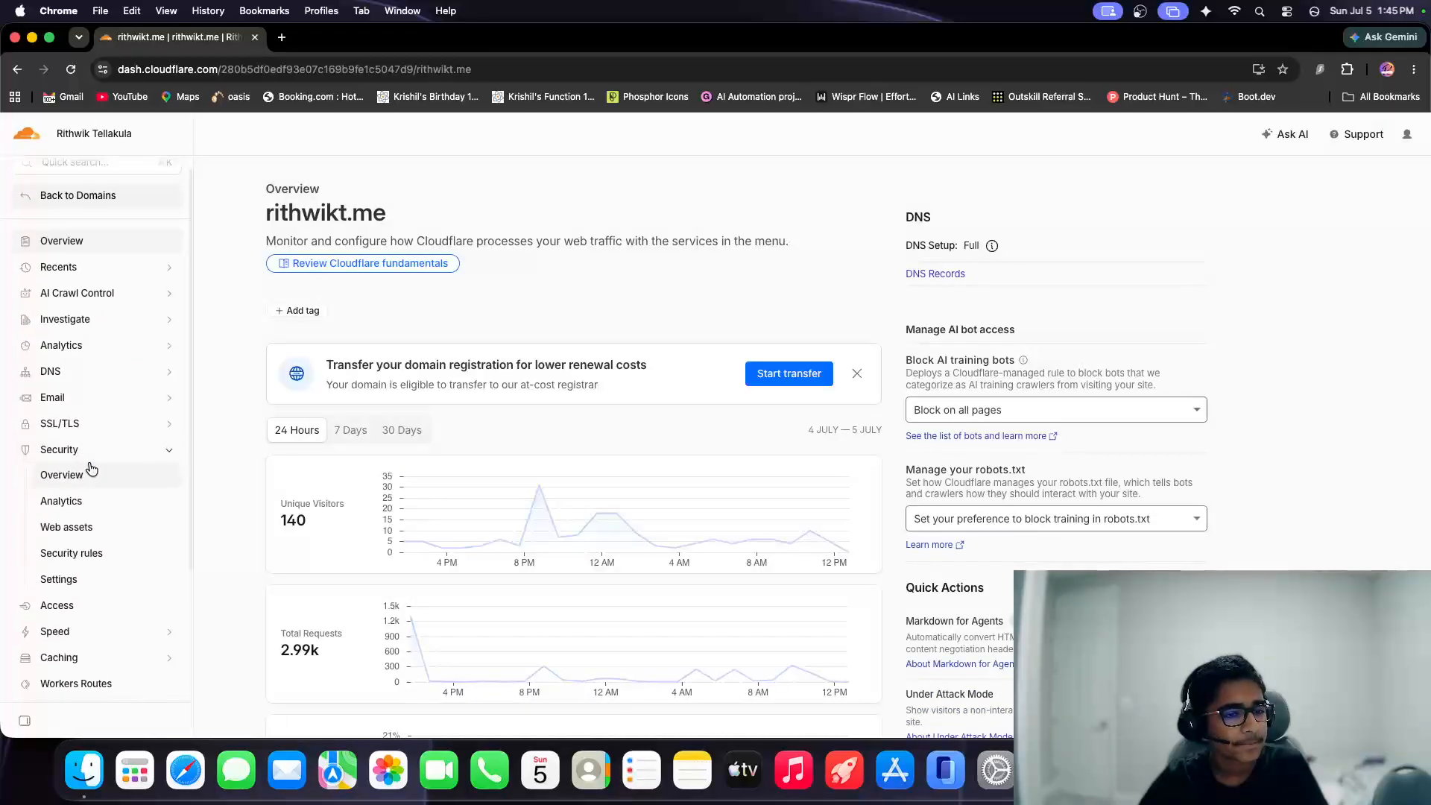
click(89, 469)
scroll(339, 449, down, 3)
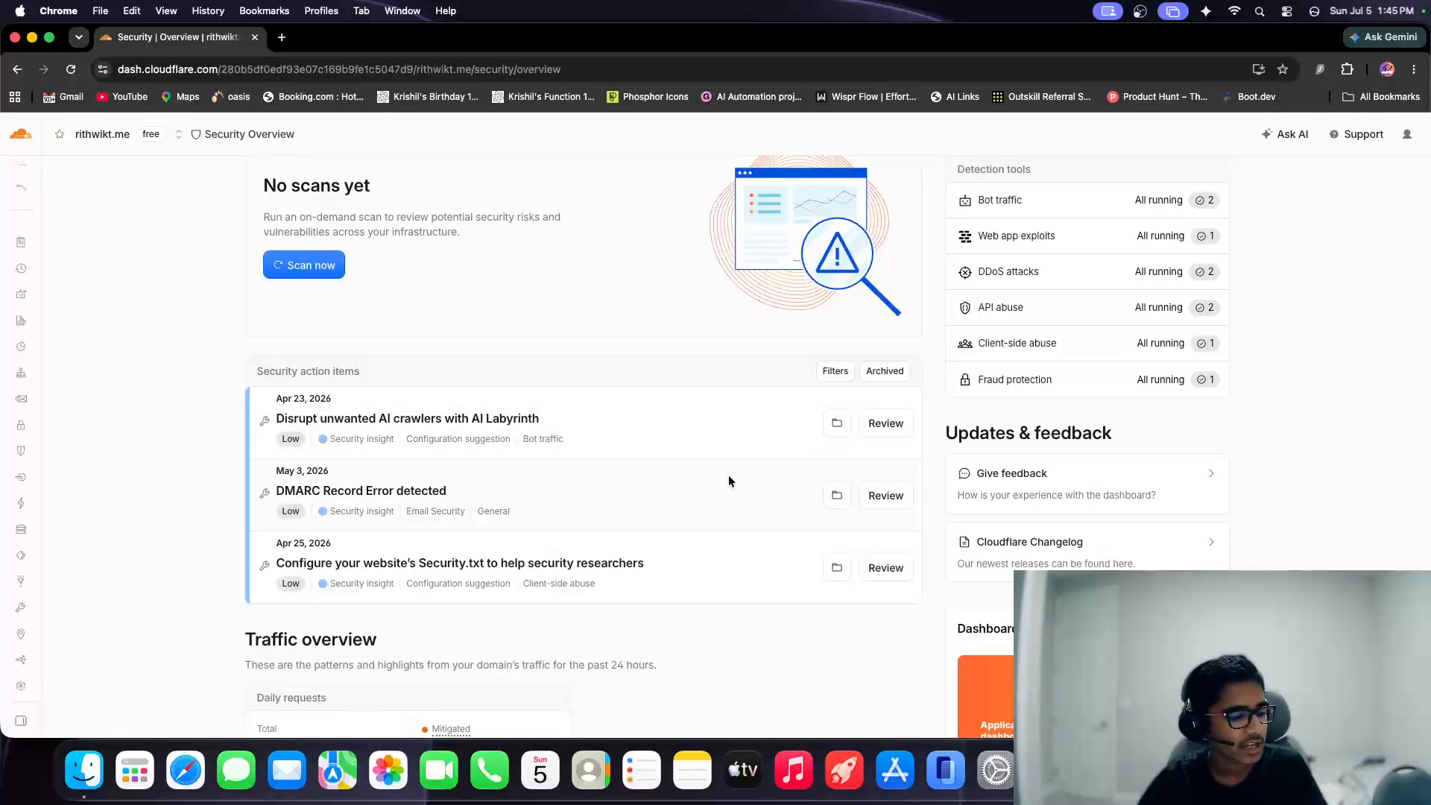
drag(540, 419, 280, 421)
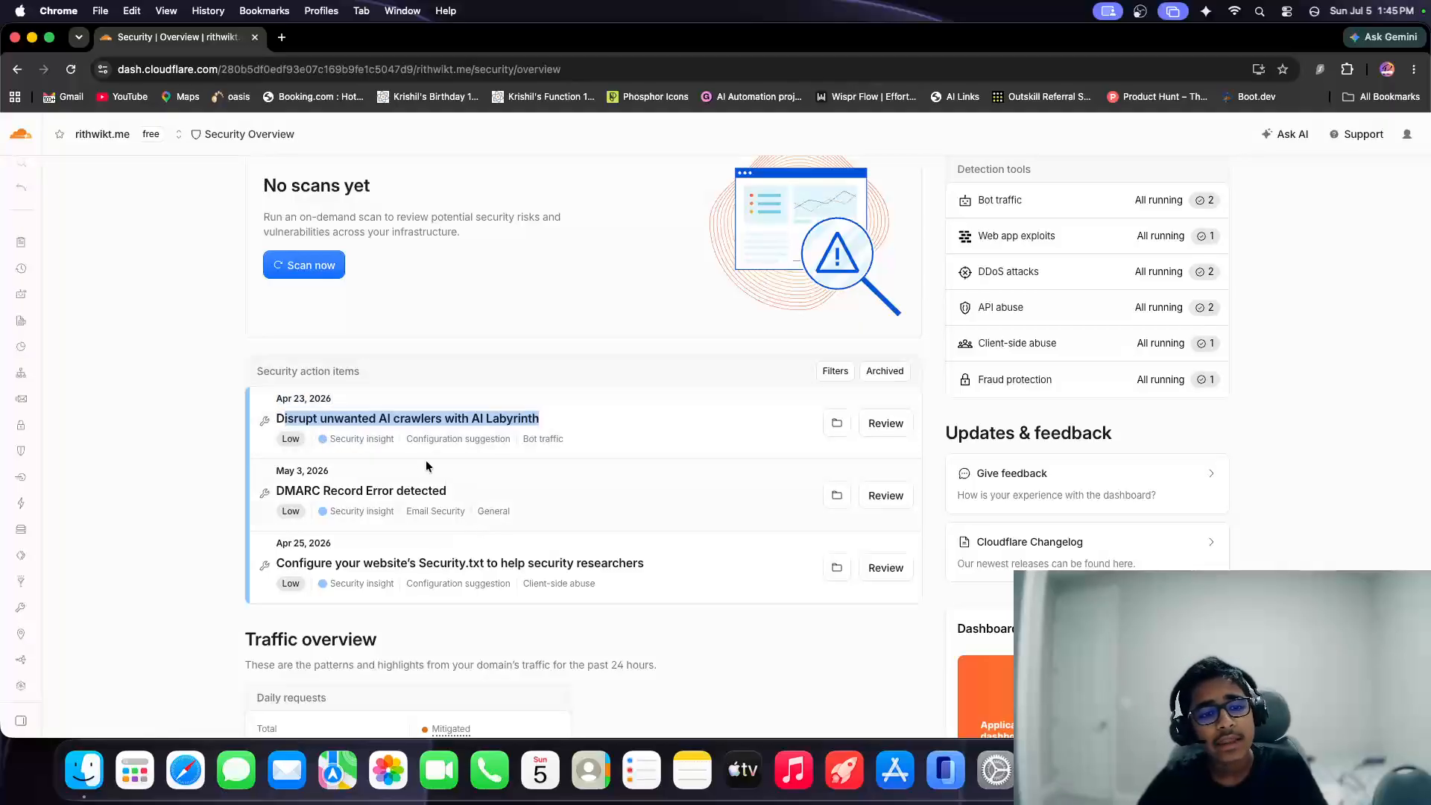
click(525, 452)
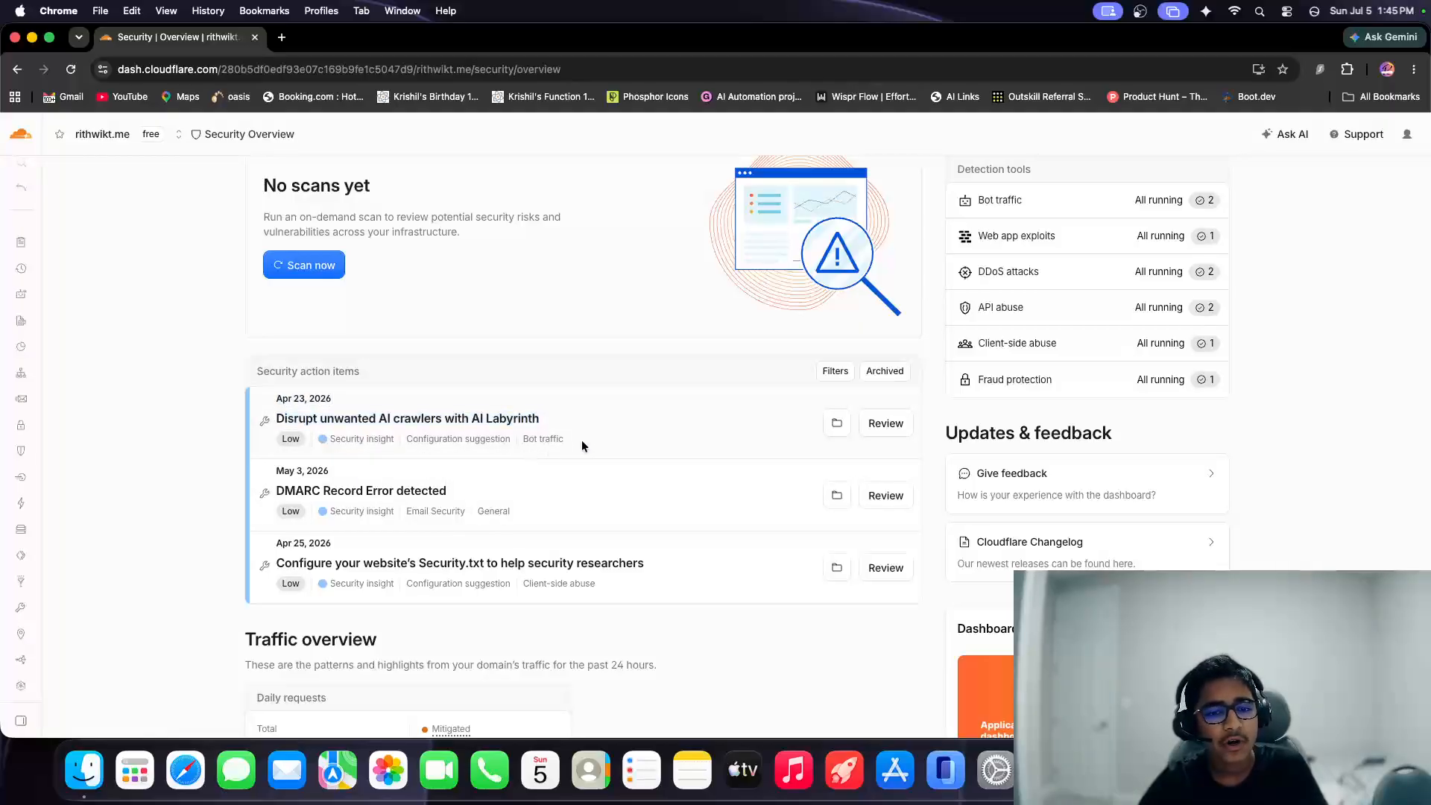
scroll(544, 471, down, 2)
scroll(520, 494, down, 4)
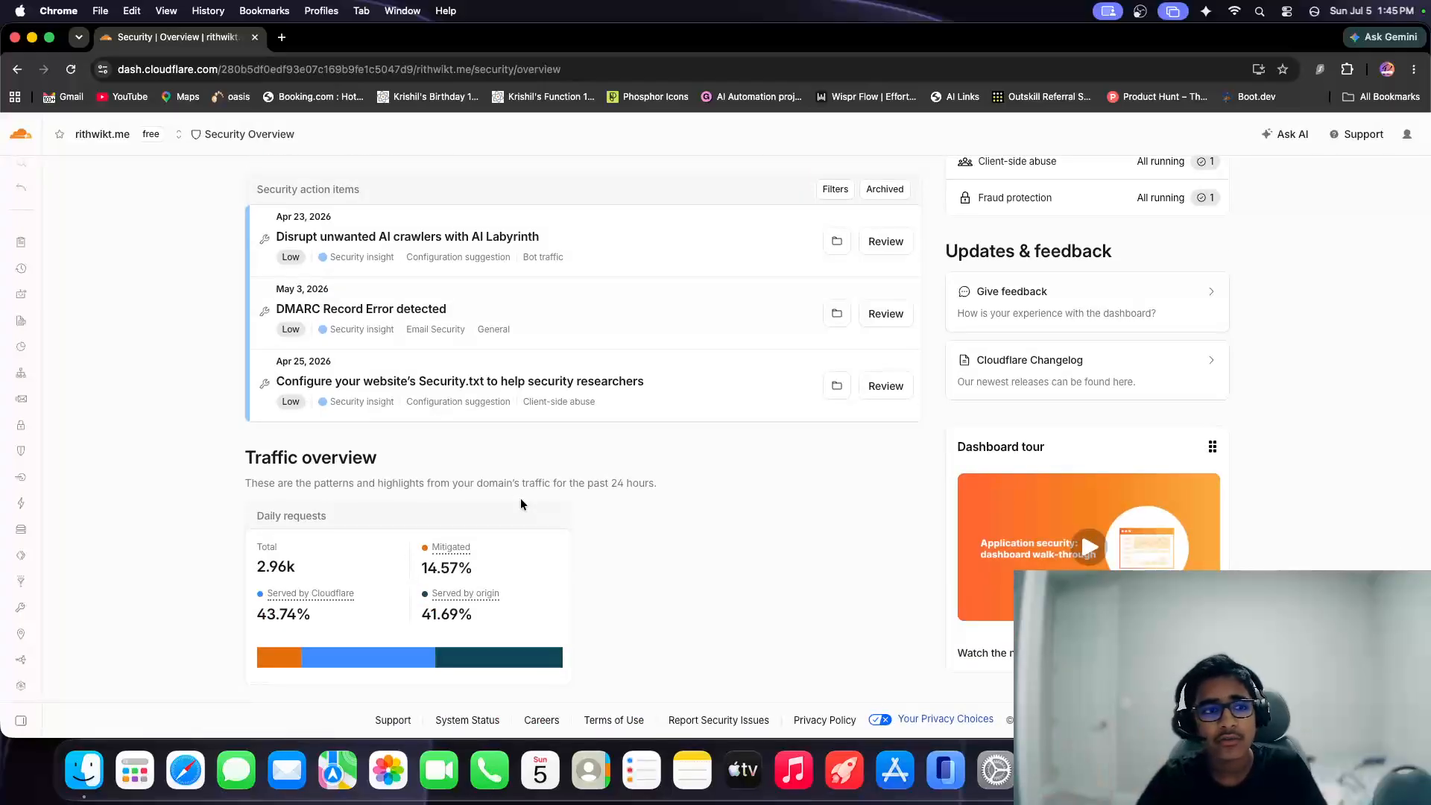
Look through the rule types in the .me domain's Rules overview, and open its Page Rules.
mouse_move(87, 294)
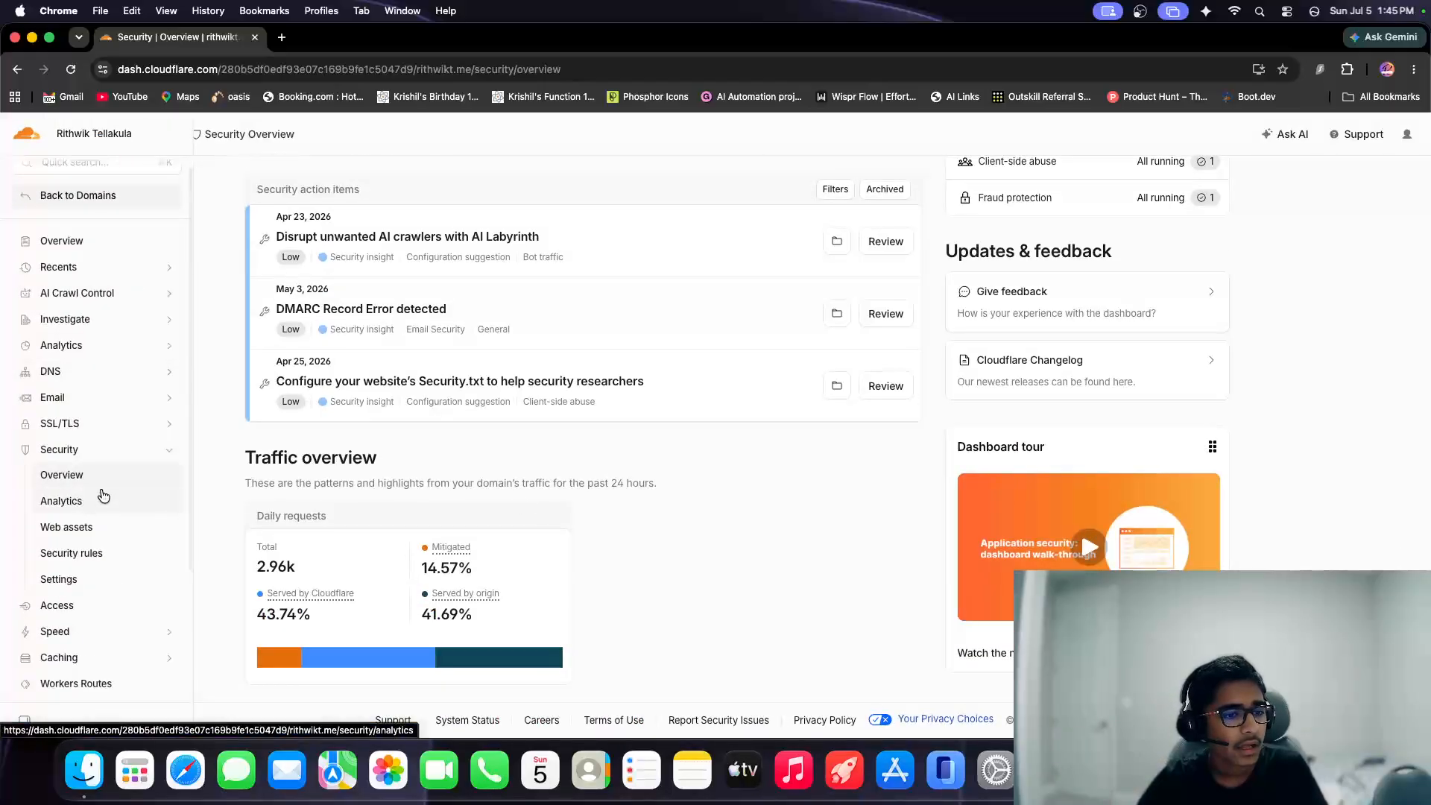
click(113, 451)
scroll(108, 523, down, 1)
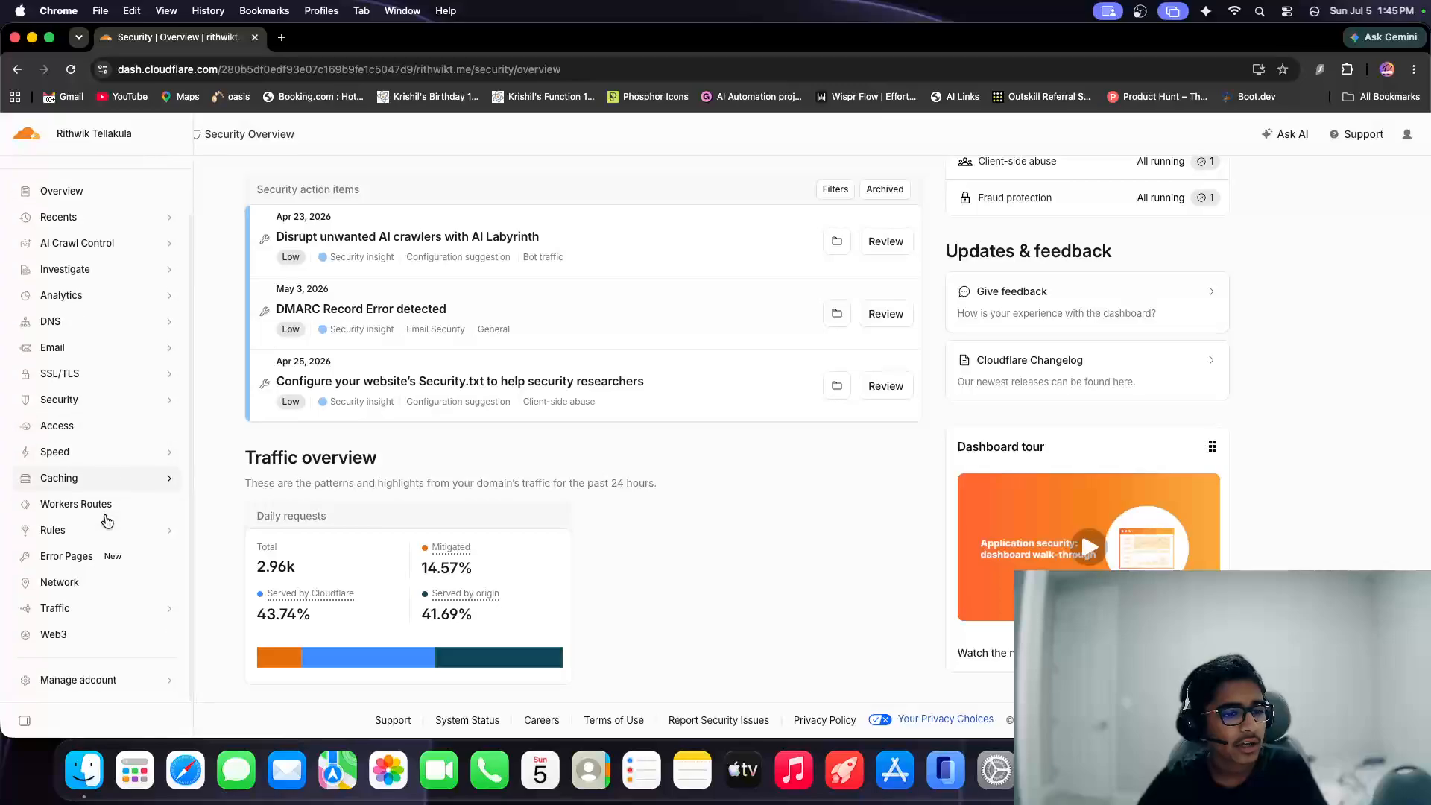
click(117, 538)
click(105, 555)
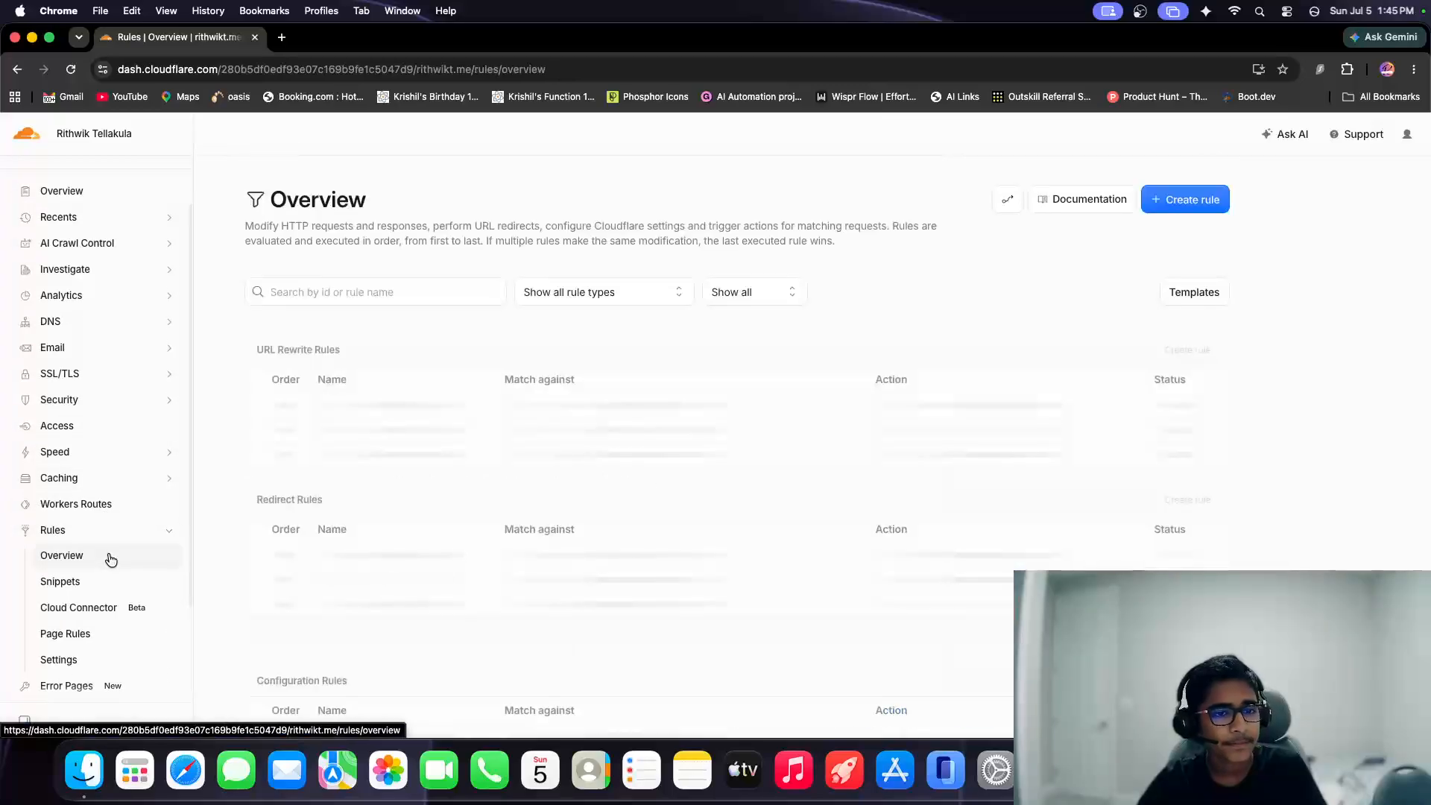
scroll(437, 532, down, 10)
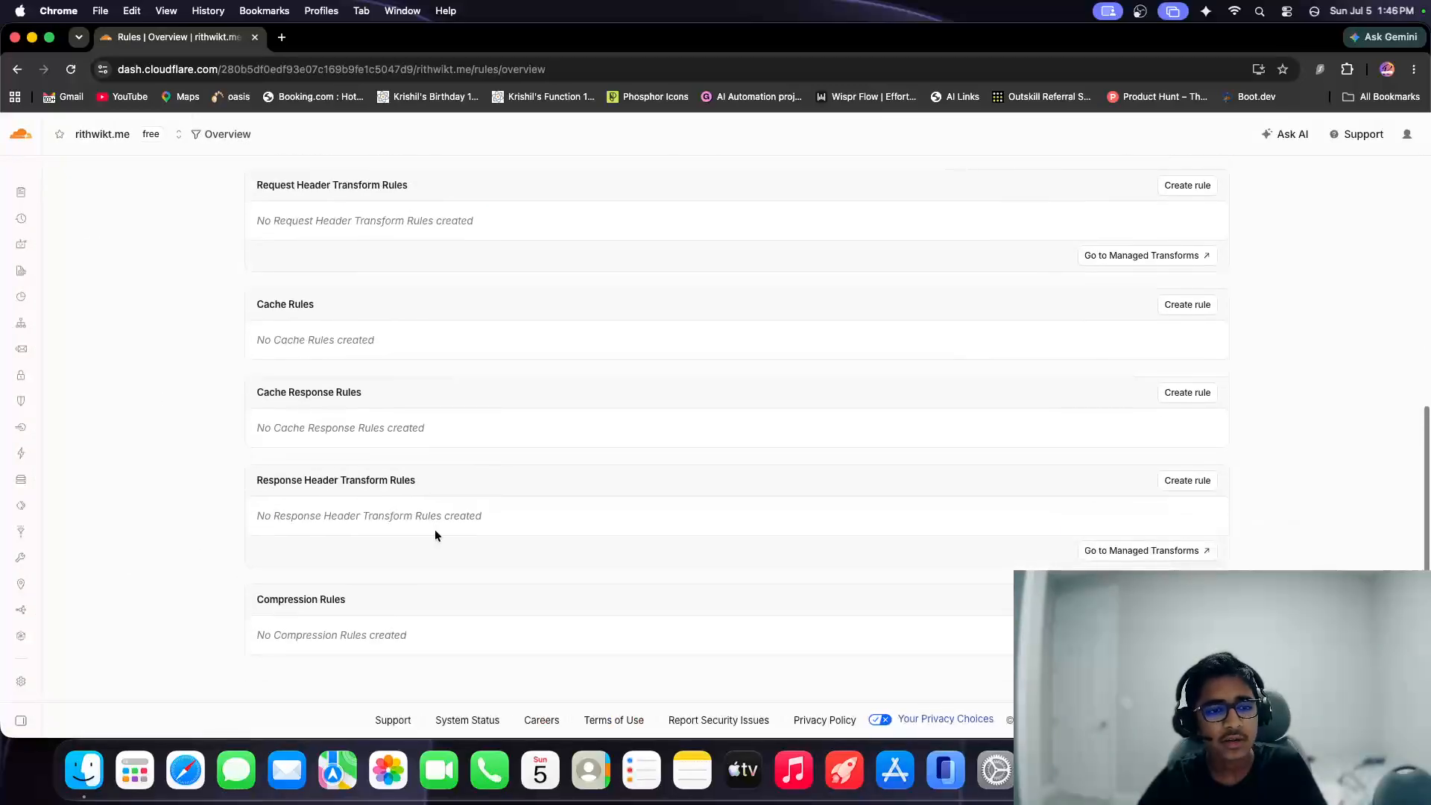
scroll(436, 533, up, 10)
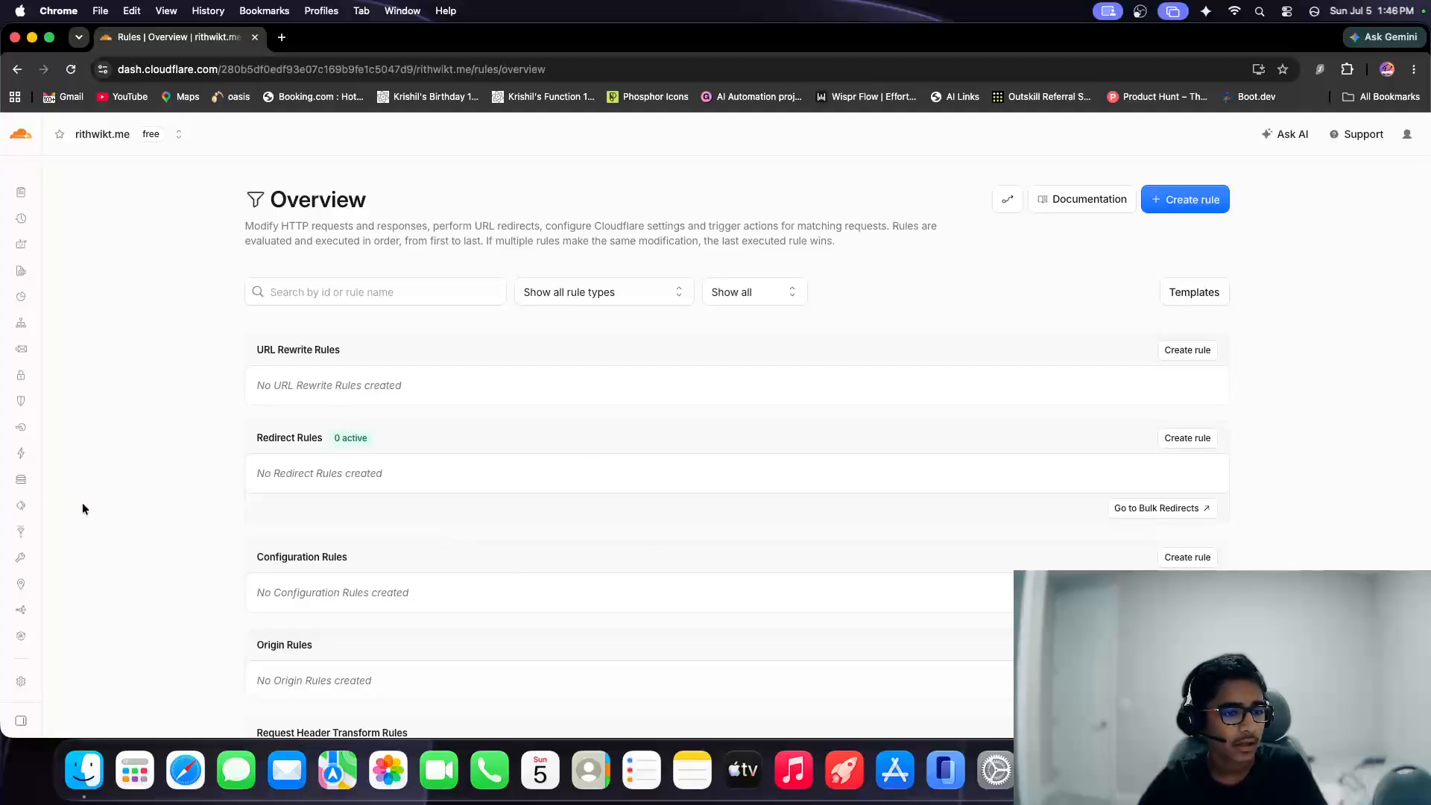
mouse_move(26, 507)
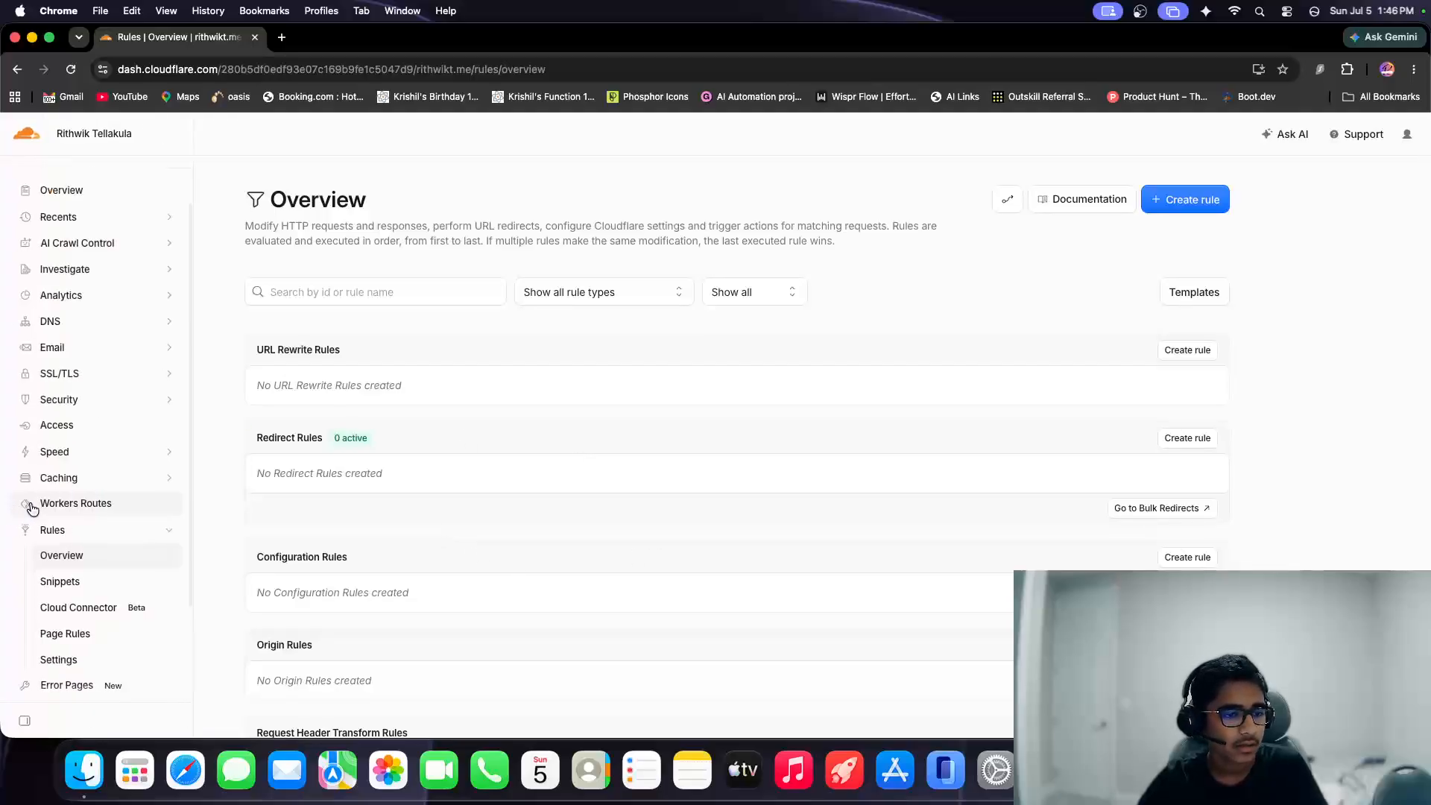
click(86, 635)
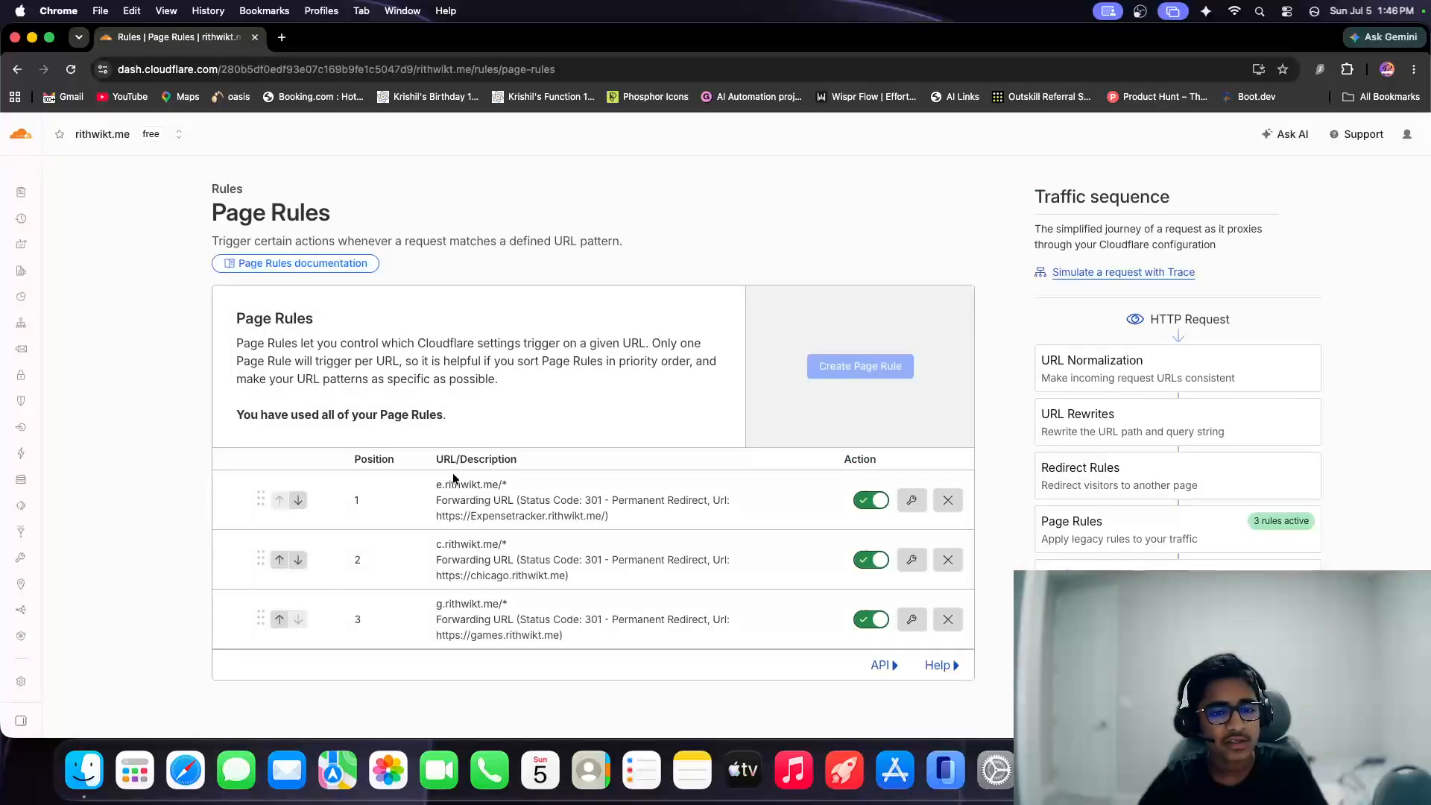
Open the expensetracker subdomain of the owner's .me site in a new tab.
click(282, 39)
text(r)
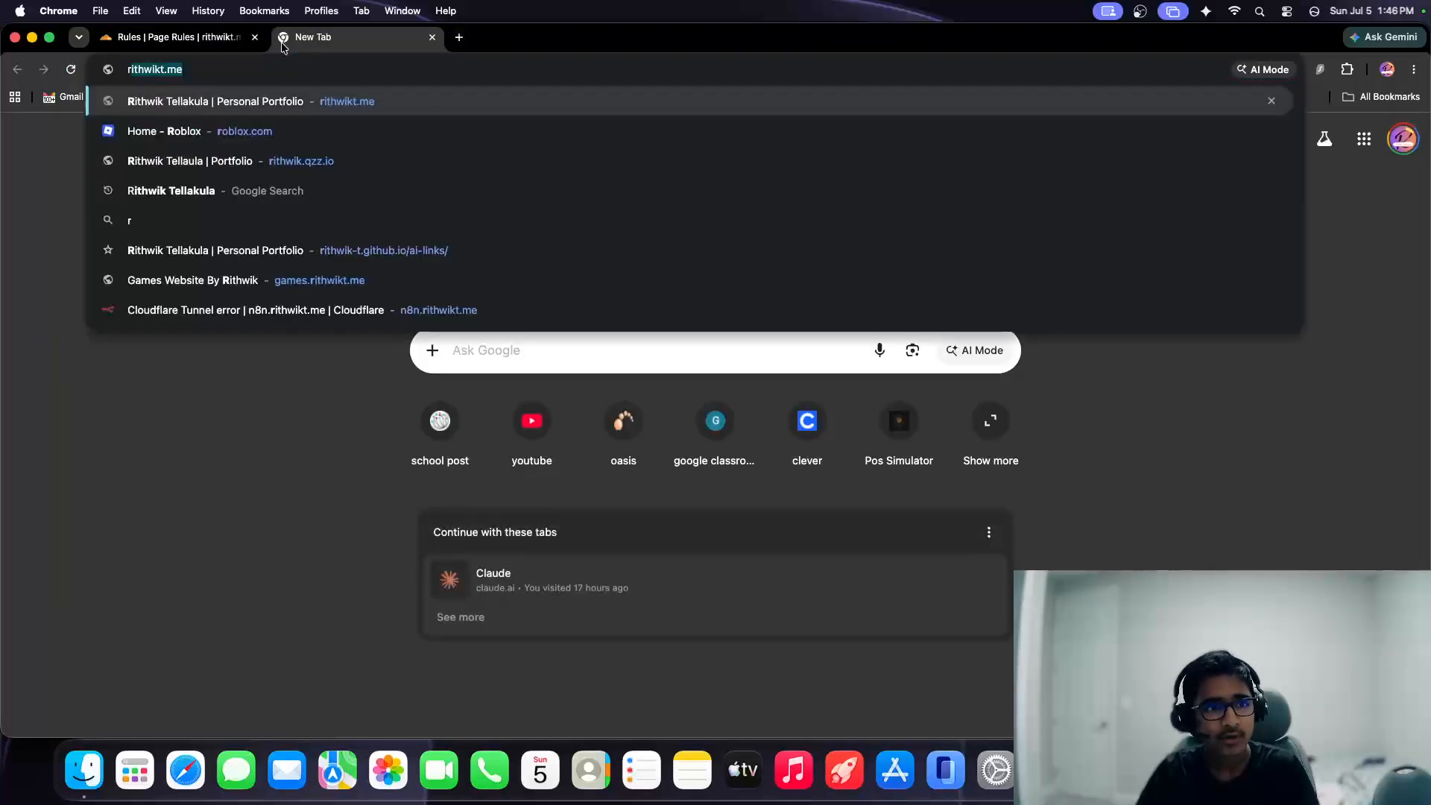
key(BackSpace)
text(expensetracker.rithwikt.me)
key(Return)
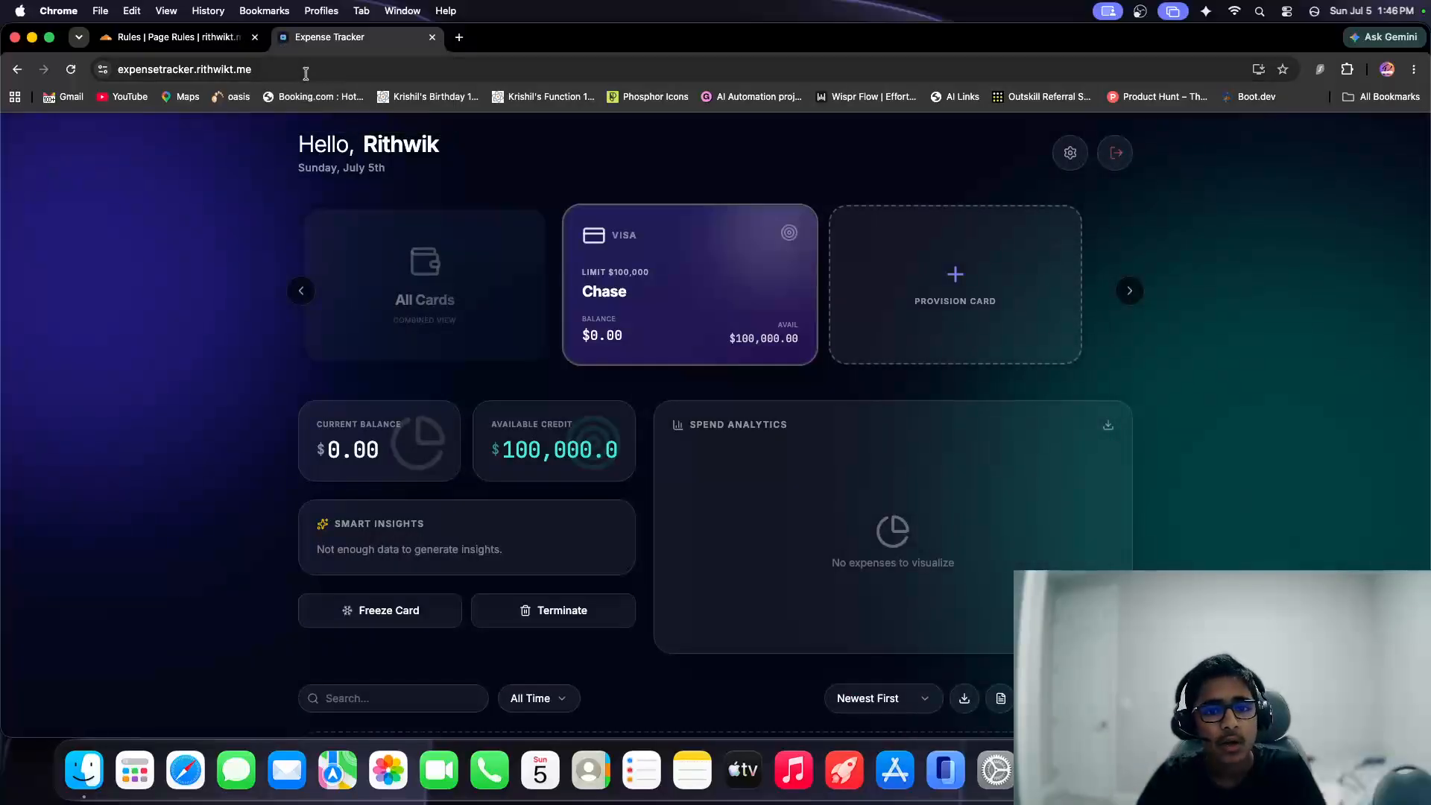
Test the expense tracker redirect by loading the e subdomain of the .me site in the same tab.
click(305, 73)
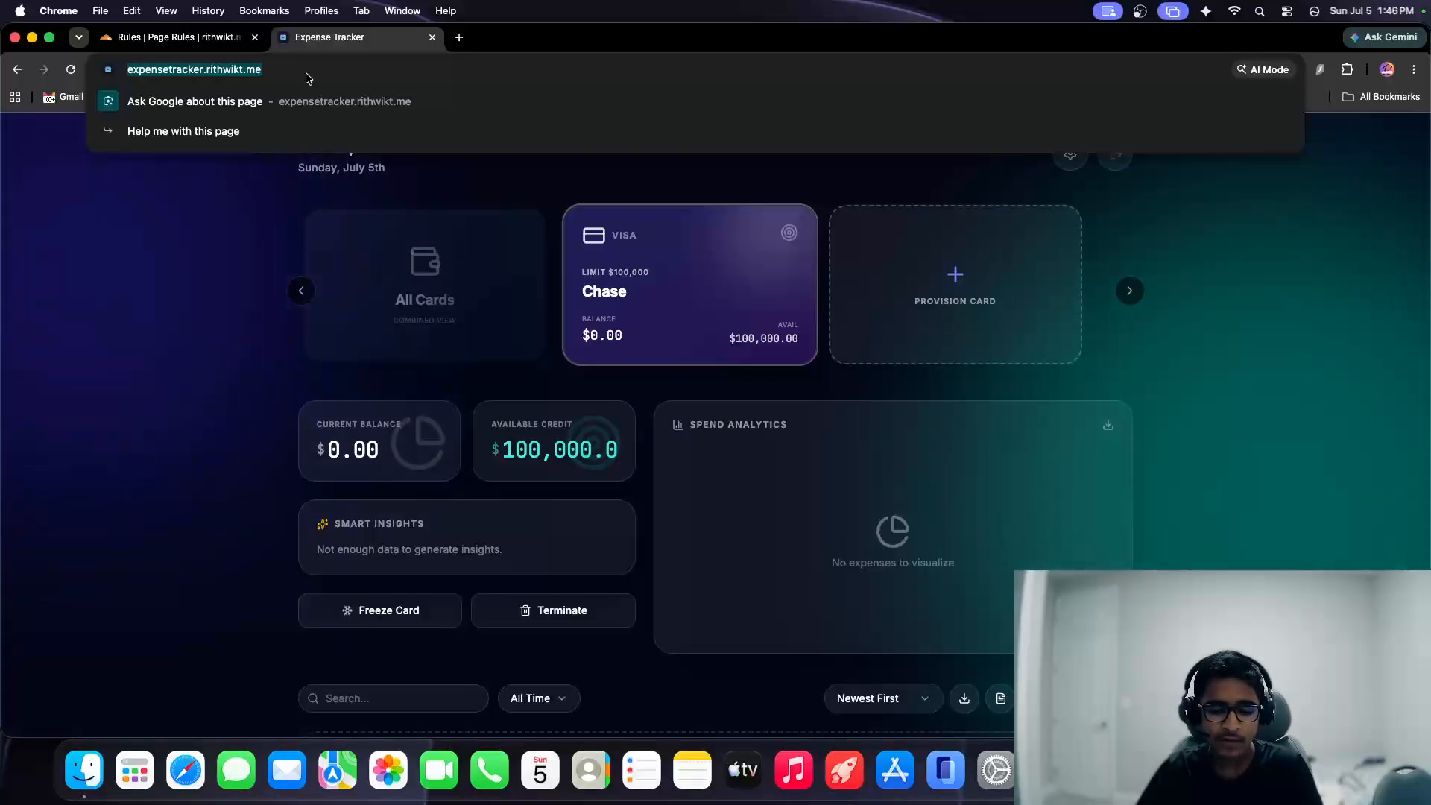
text(e.)
key(BackSpace)
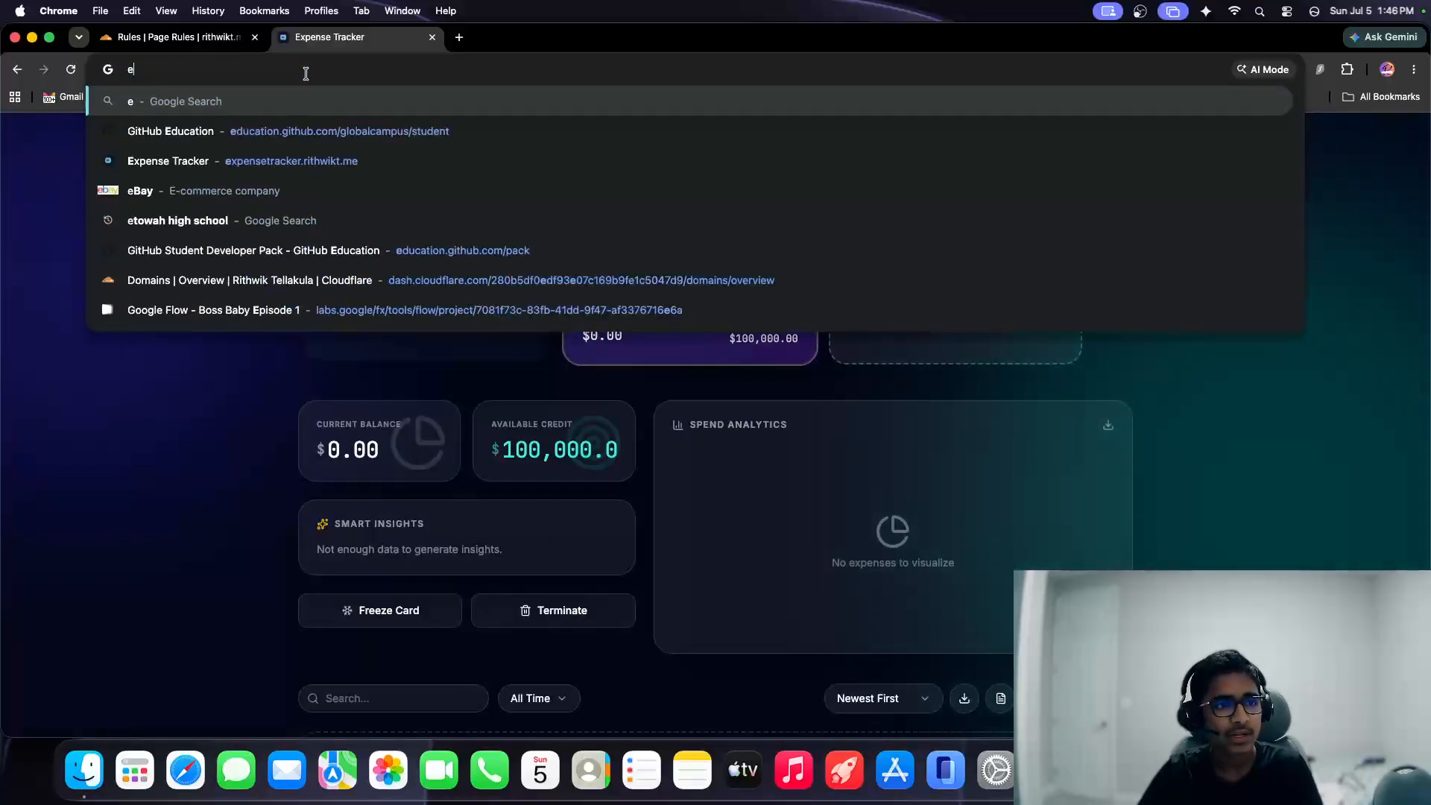
text(.rithwikt.m,)
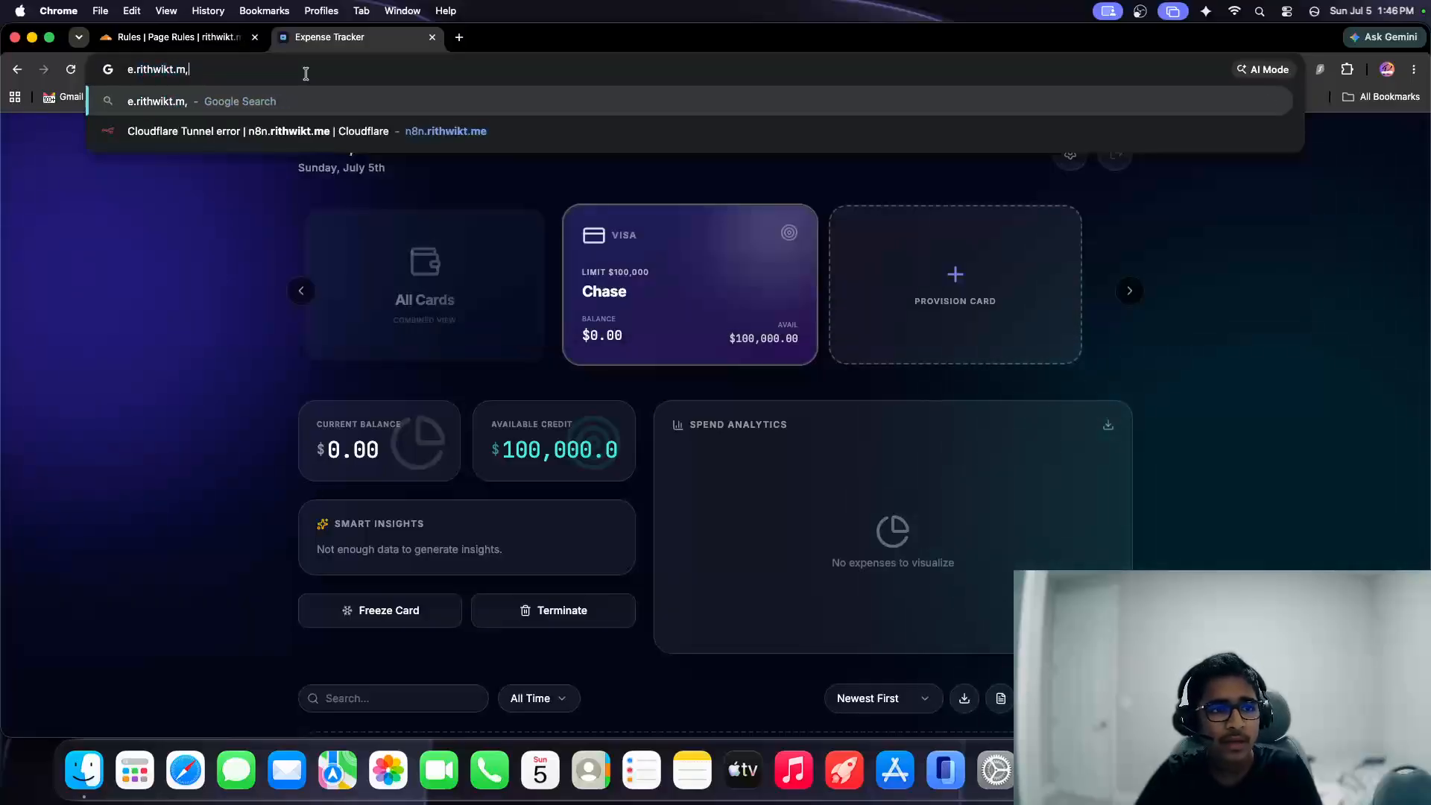
key(BackSpace)
text(e)
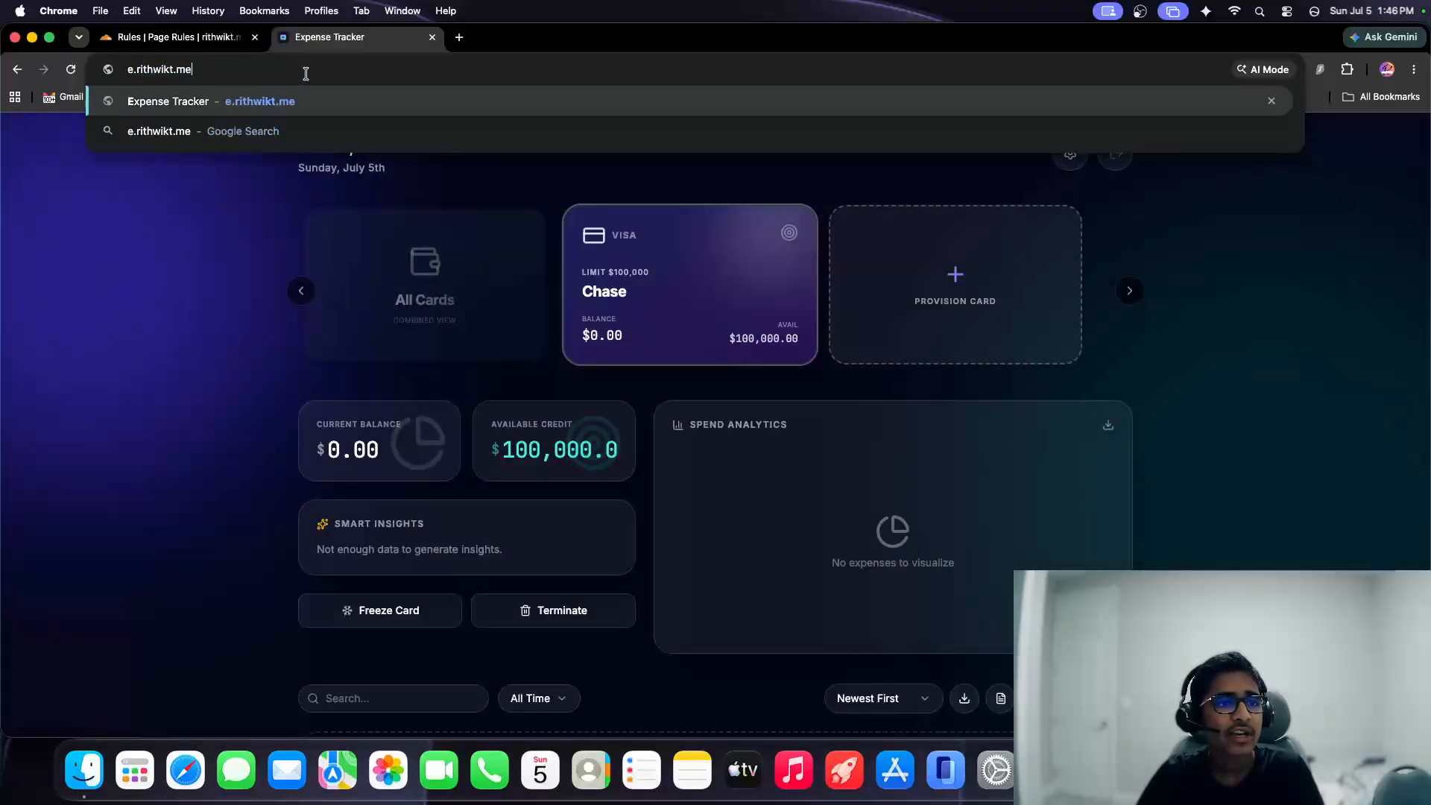
key(Return)
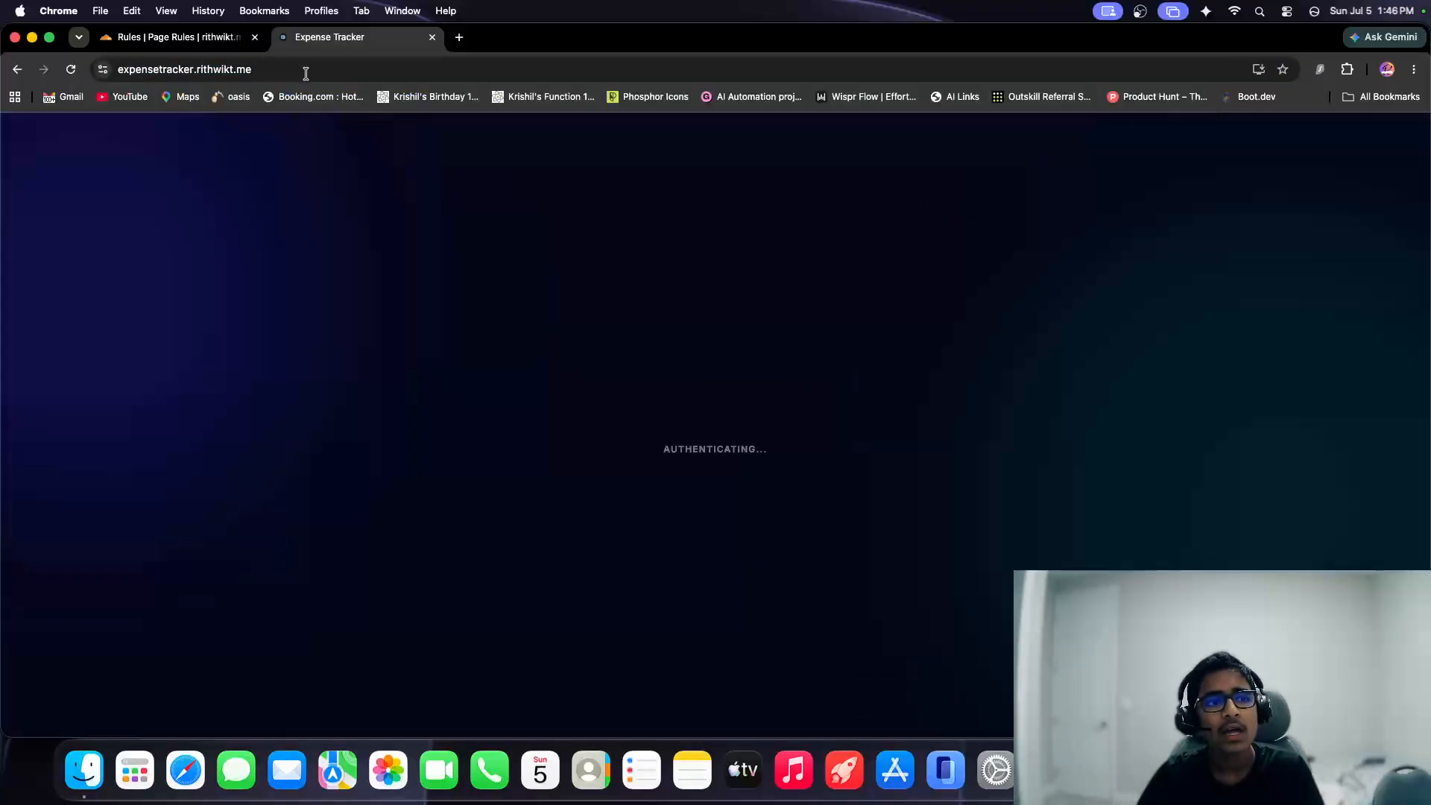
Revisit the Page Rules to check the forwarding rule for the e subdomain, and return to the expense tracker.
click(210, 39)
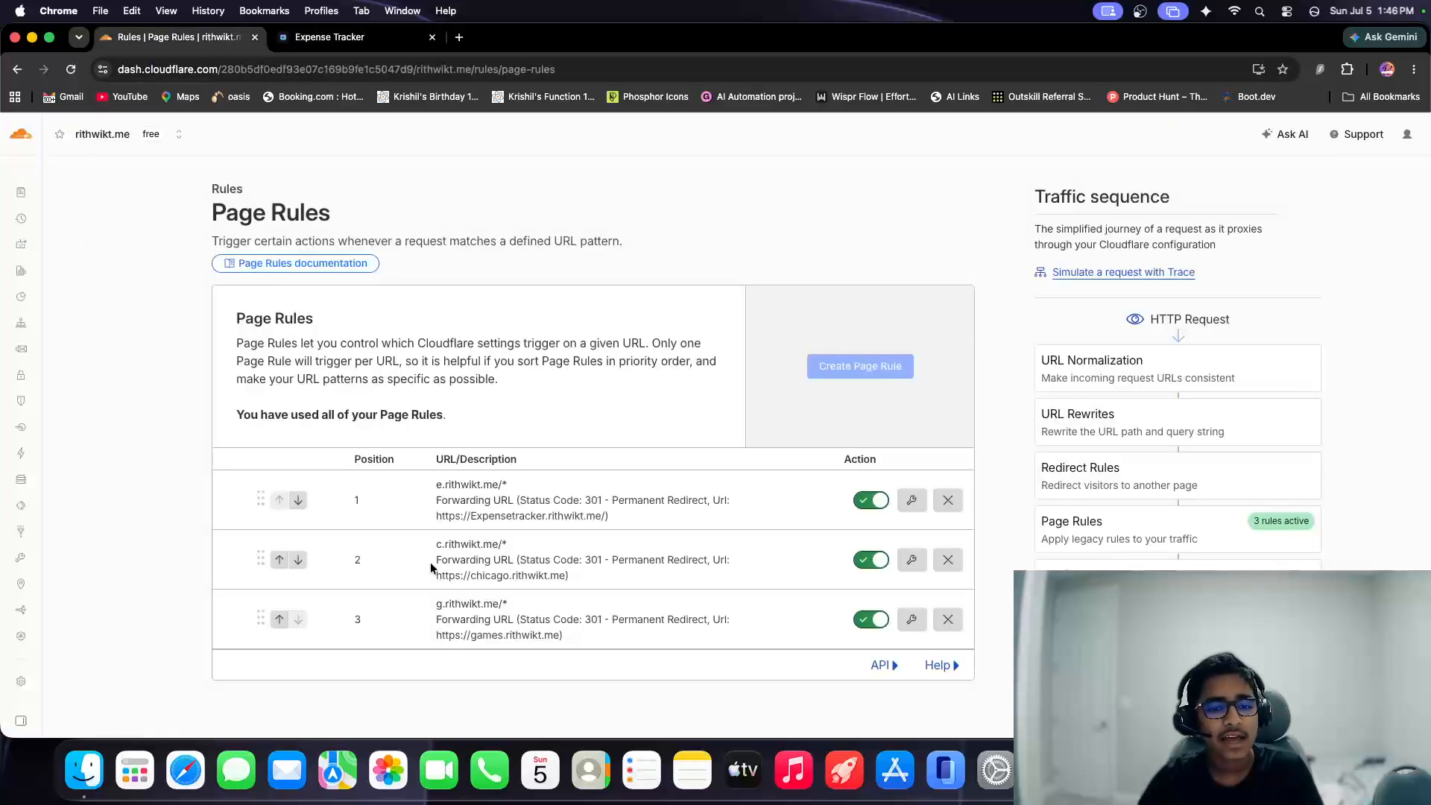
click(517, 484)
click(385, 39)
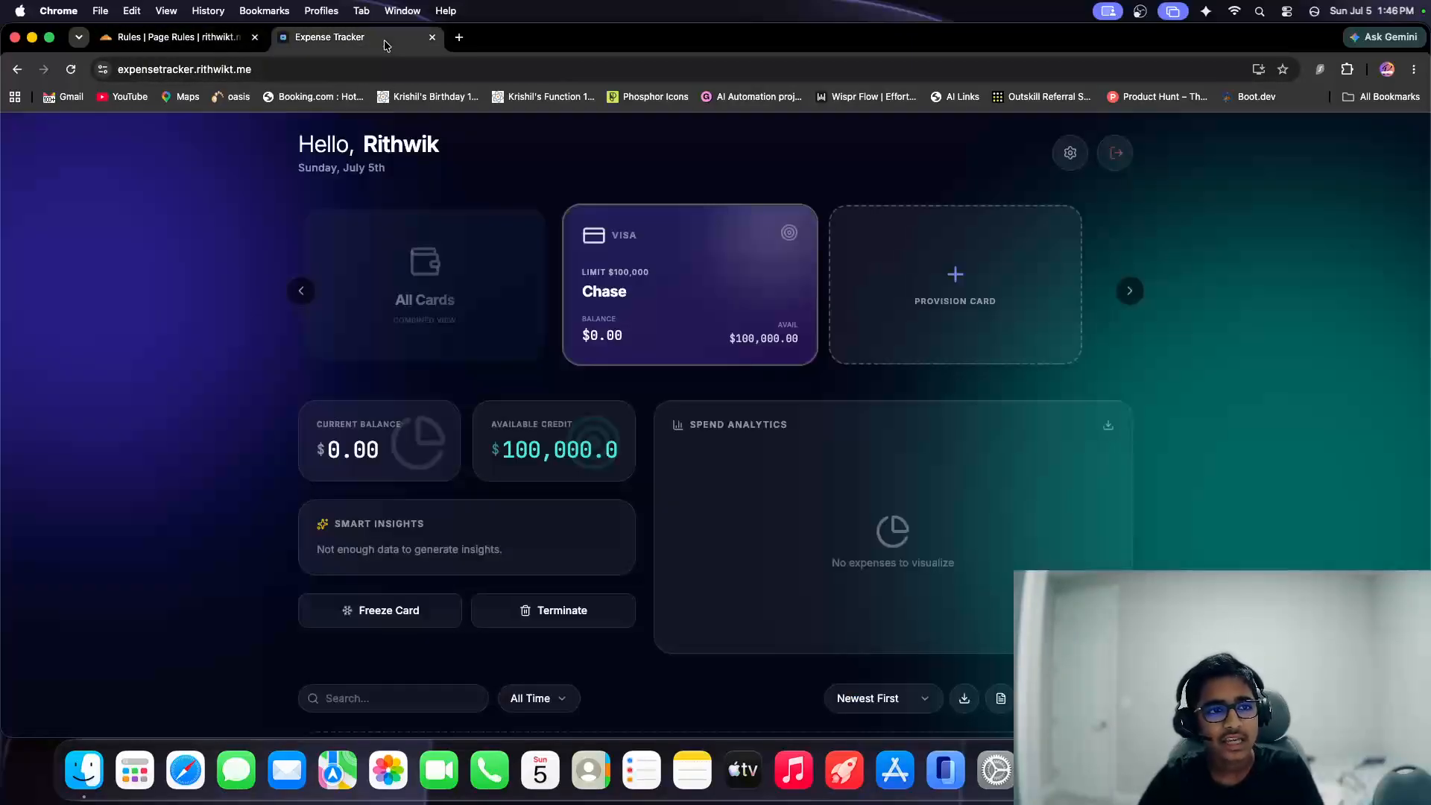
Test the games redirect by loading the g subdomain of the .me site, and dismiss the welcome banner.
click(346, 68)
text(g)
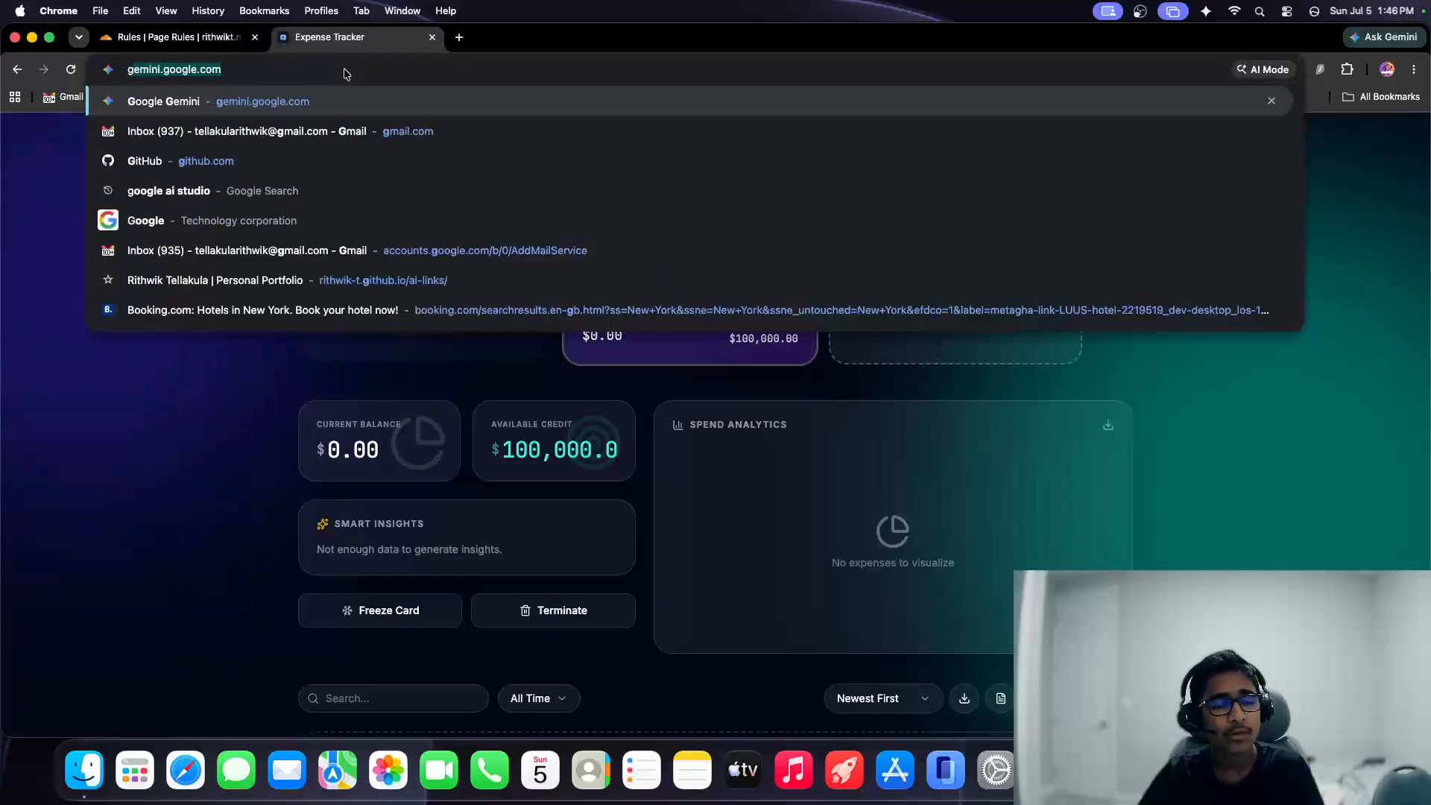
text(.rithwikt.me)
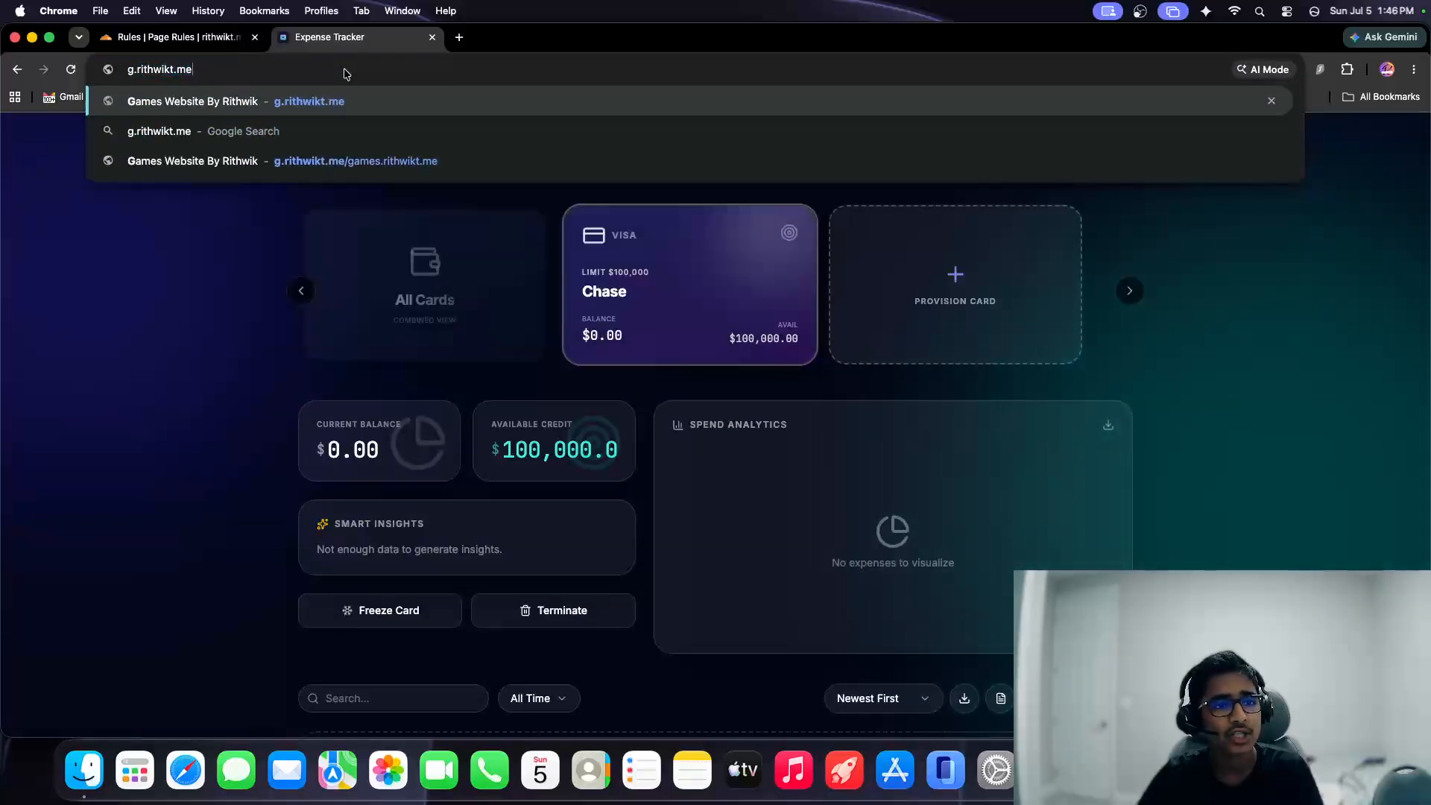
key(Return)
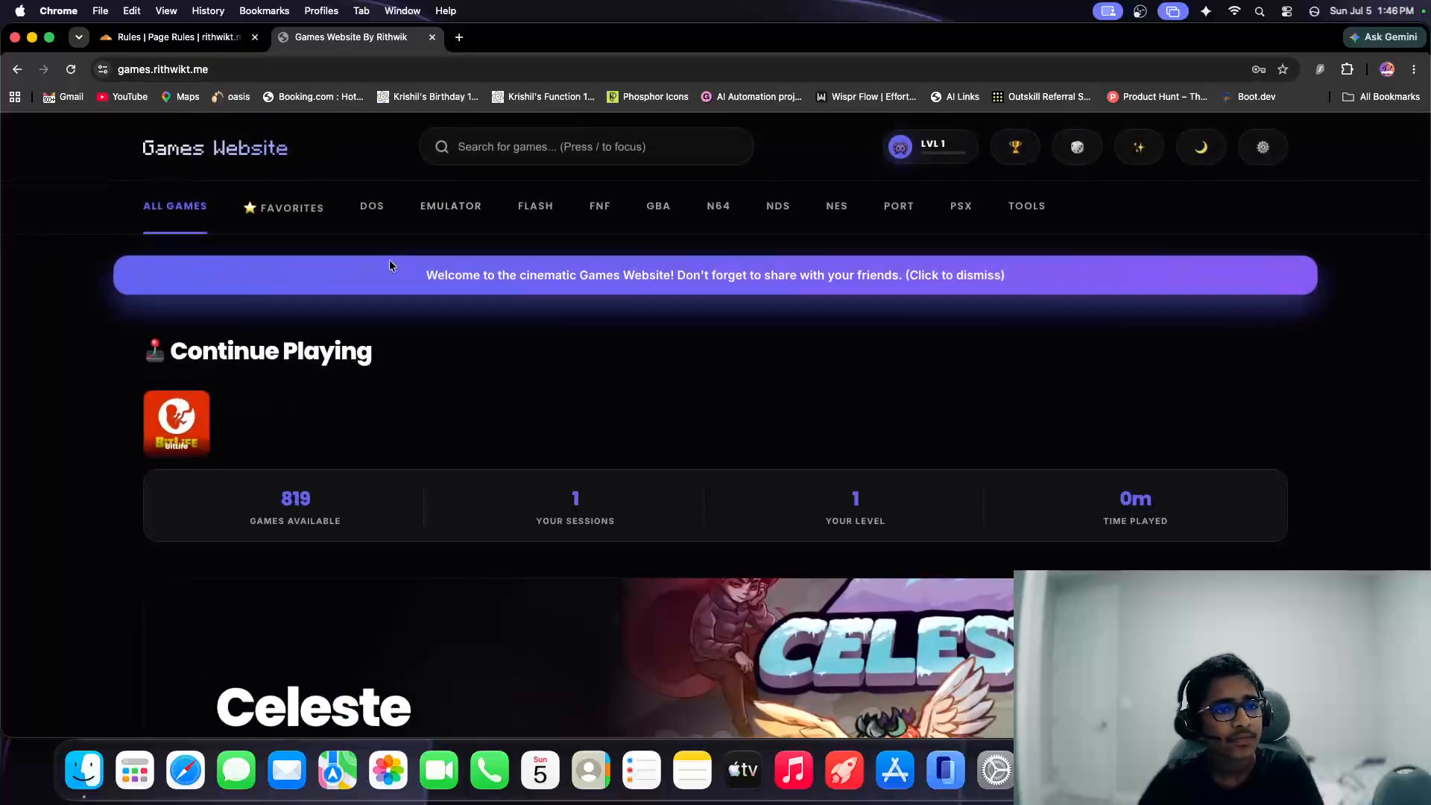
click(389, 261)
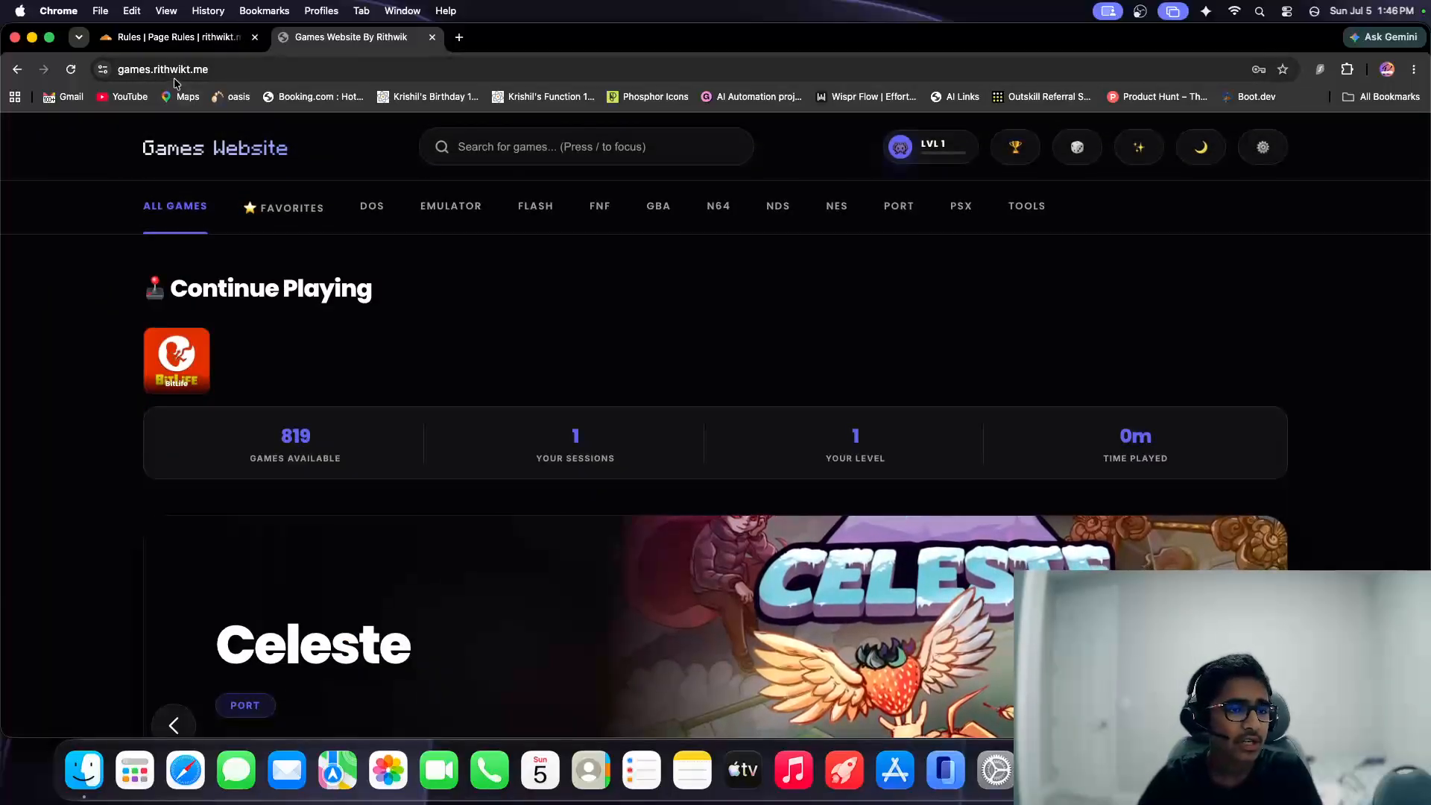
Load the g subdomain of the .me site once more to repeat the redirect test.
click(173, 75)
text(games.rithwikt.)
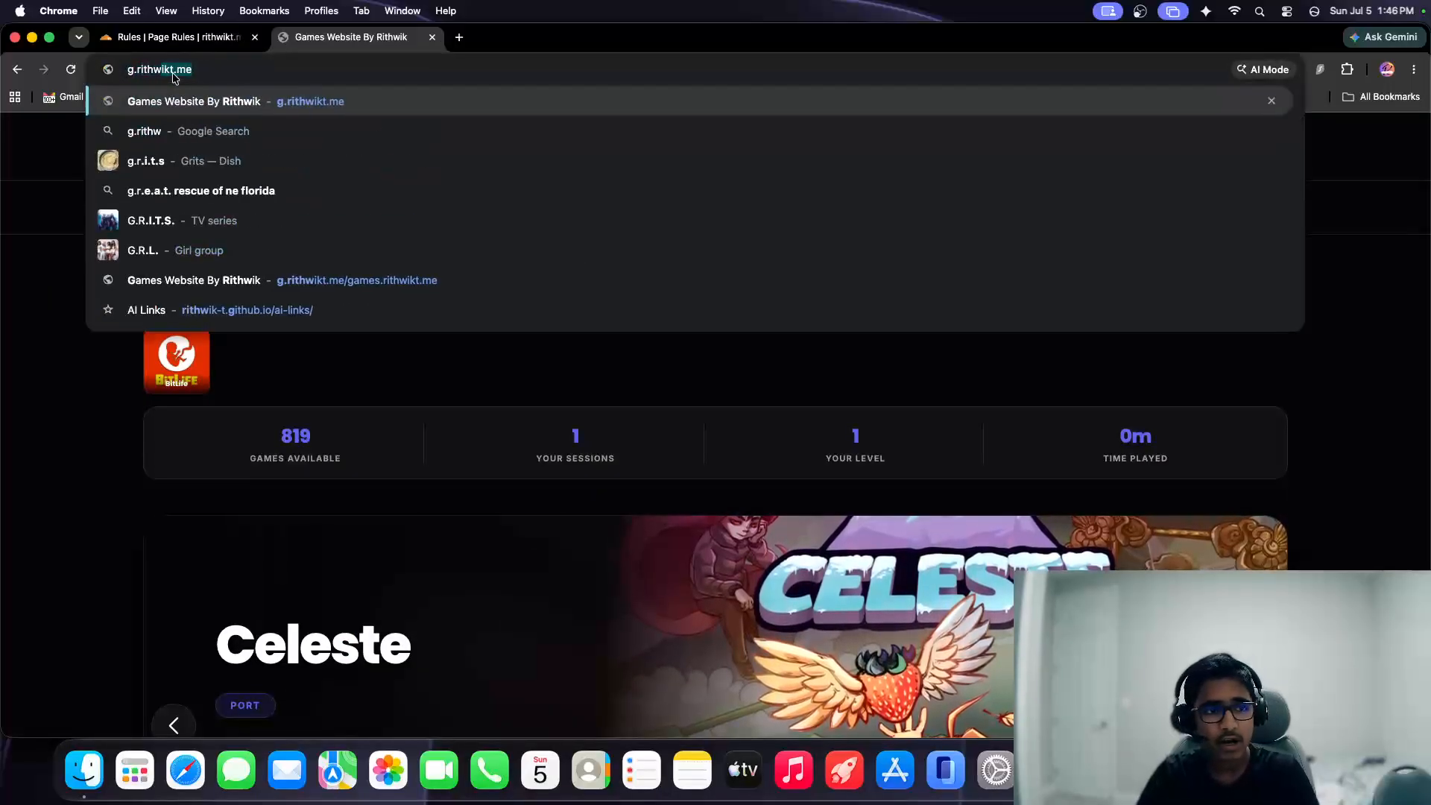
text(me)
key(Return)
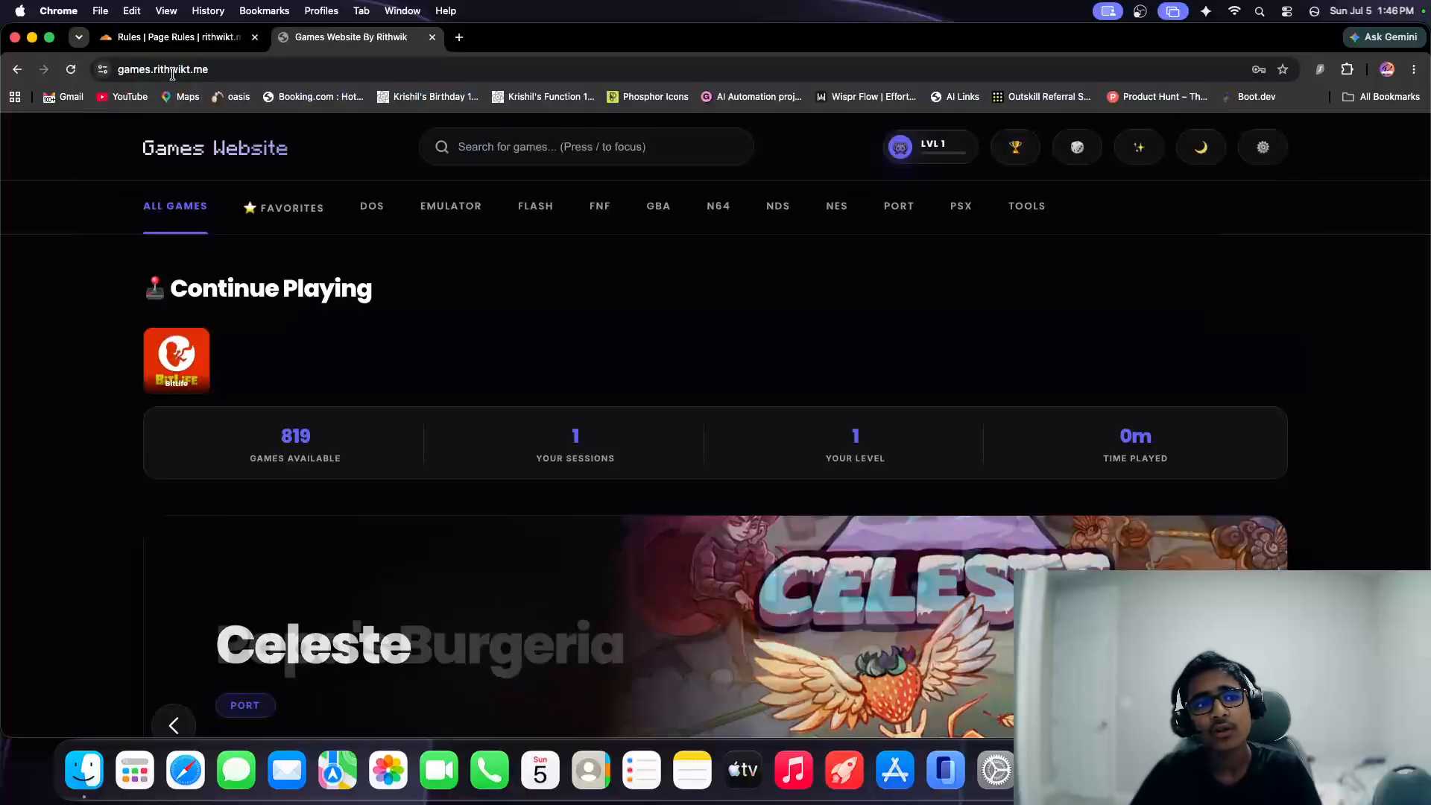
Revisit the Page Rules to check the c subdomain's forwarding rule, and return to the account home.
click(176, 41)
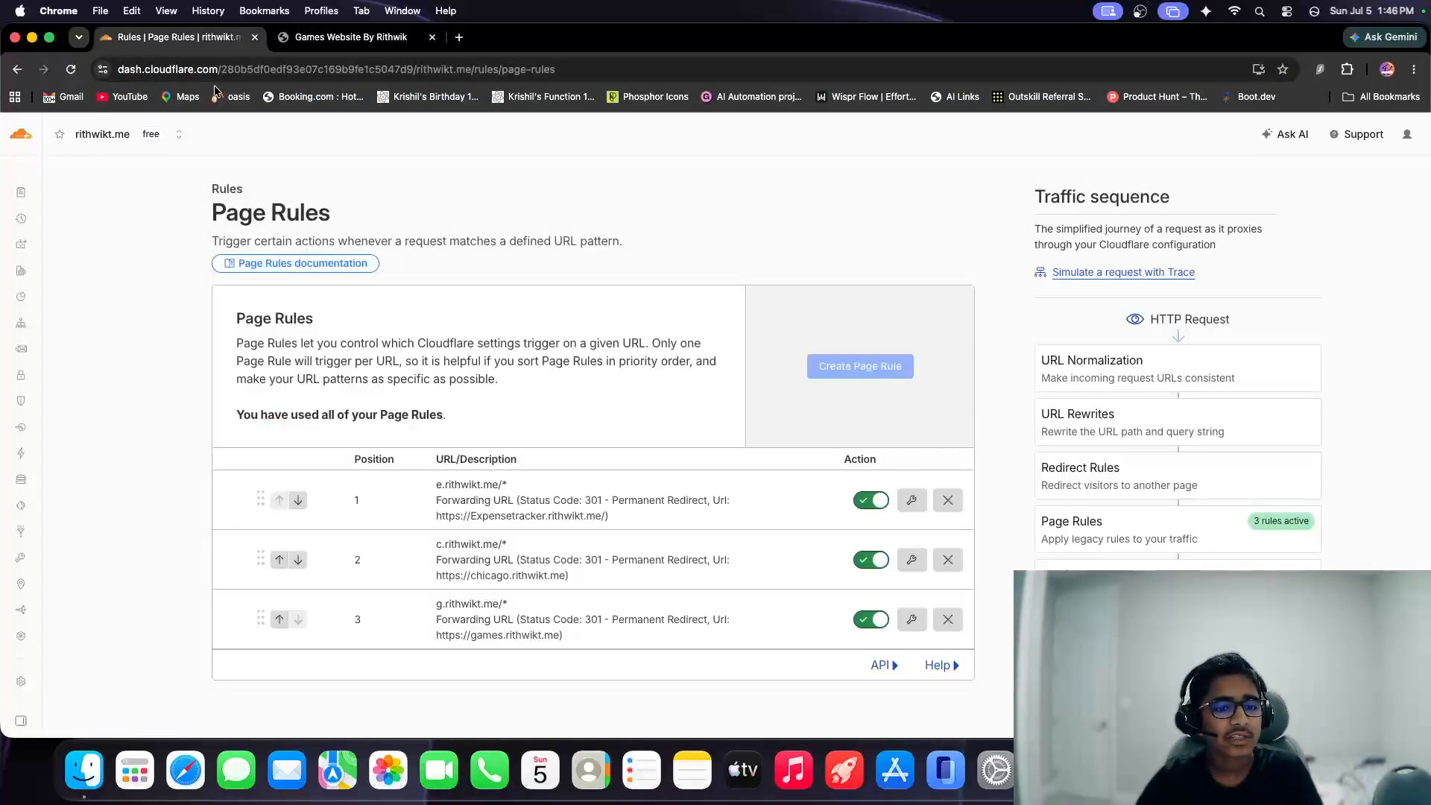
triple_click(438, 545)
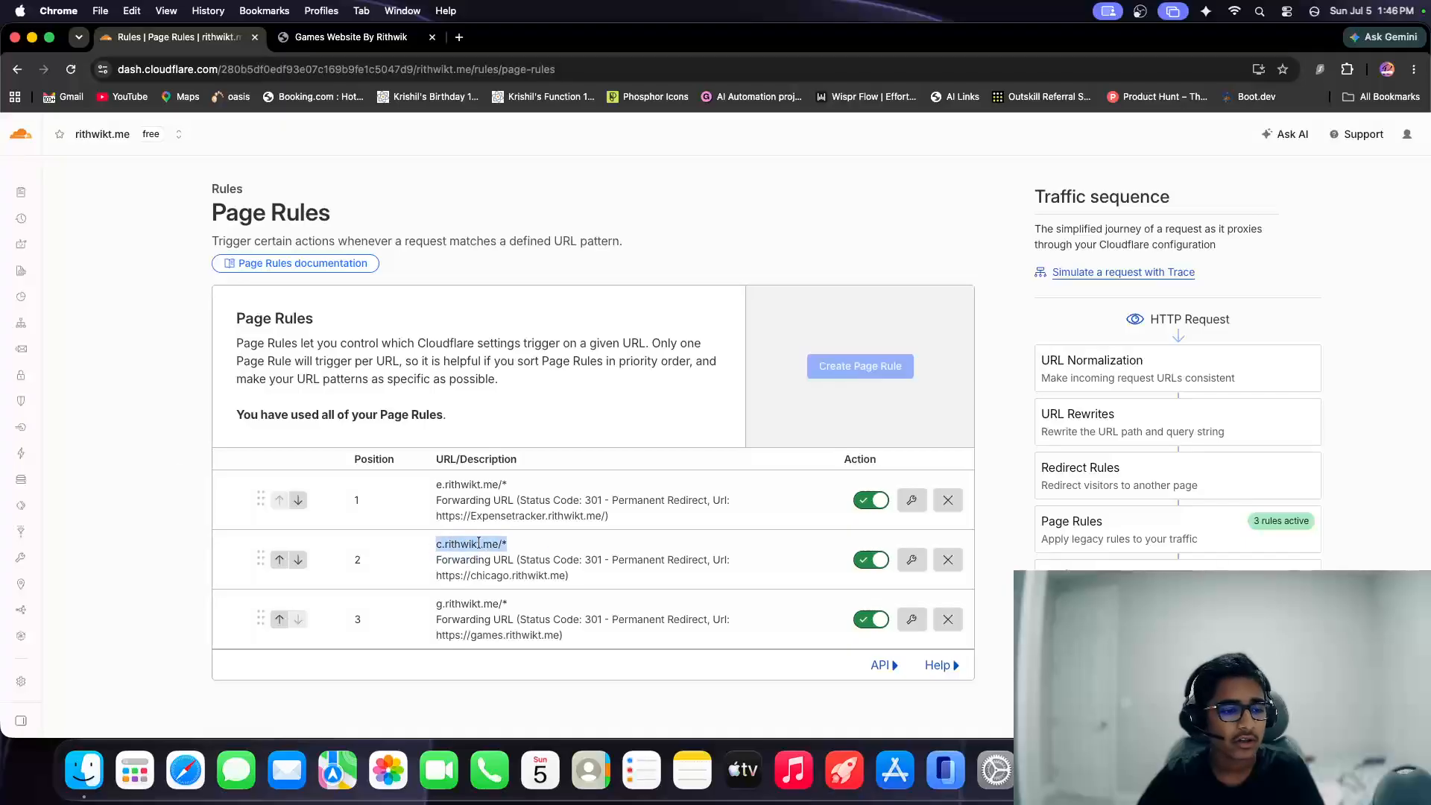
click(24, 135)
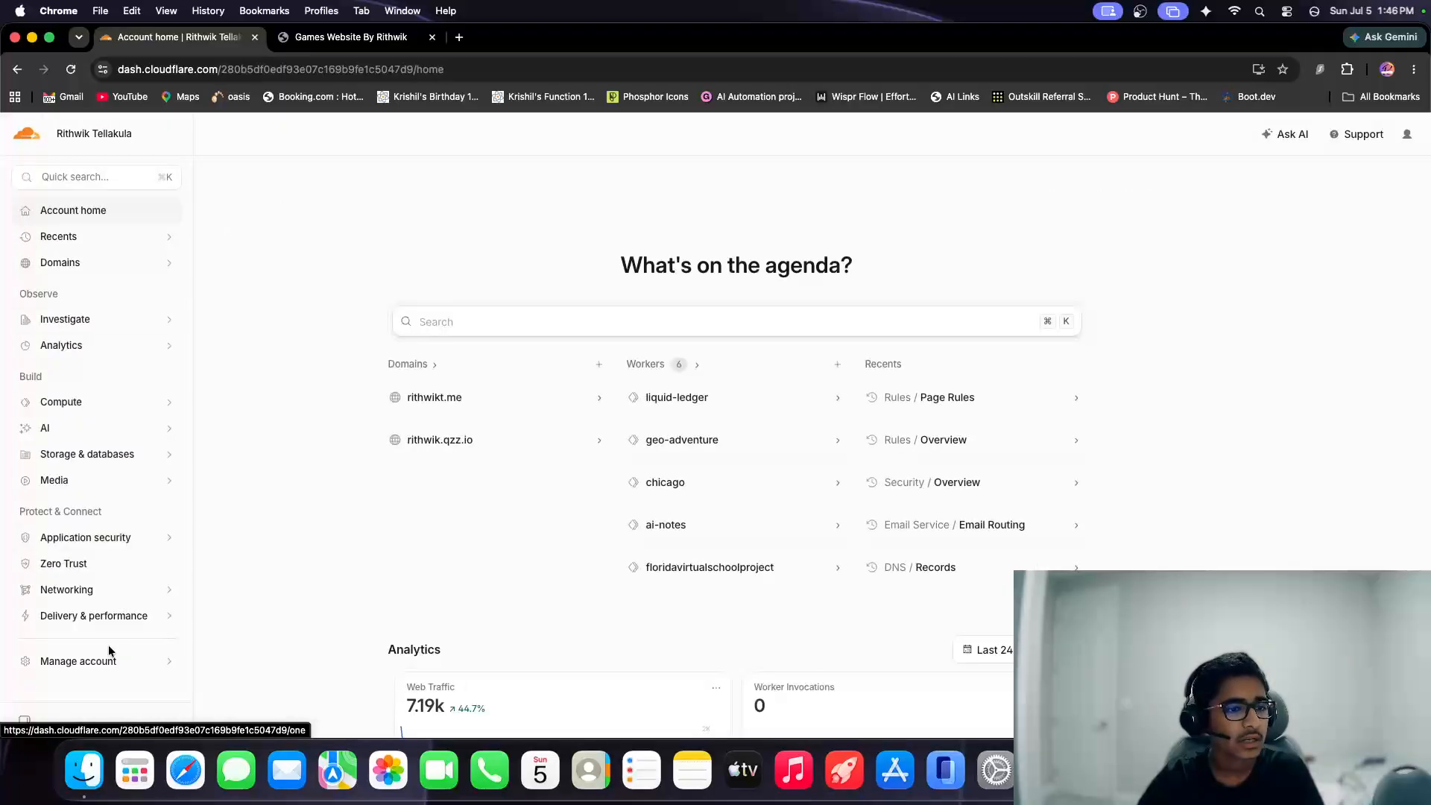
click(32, 136)
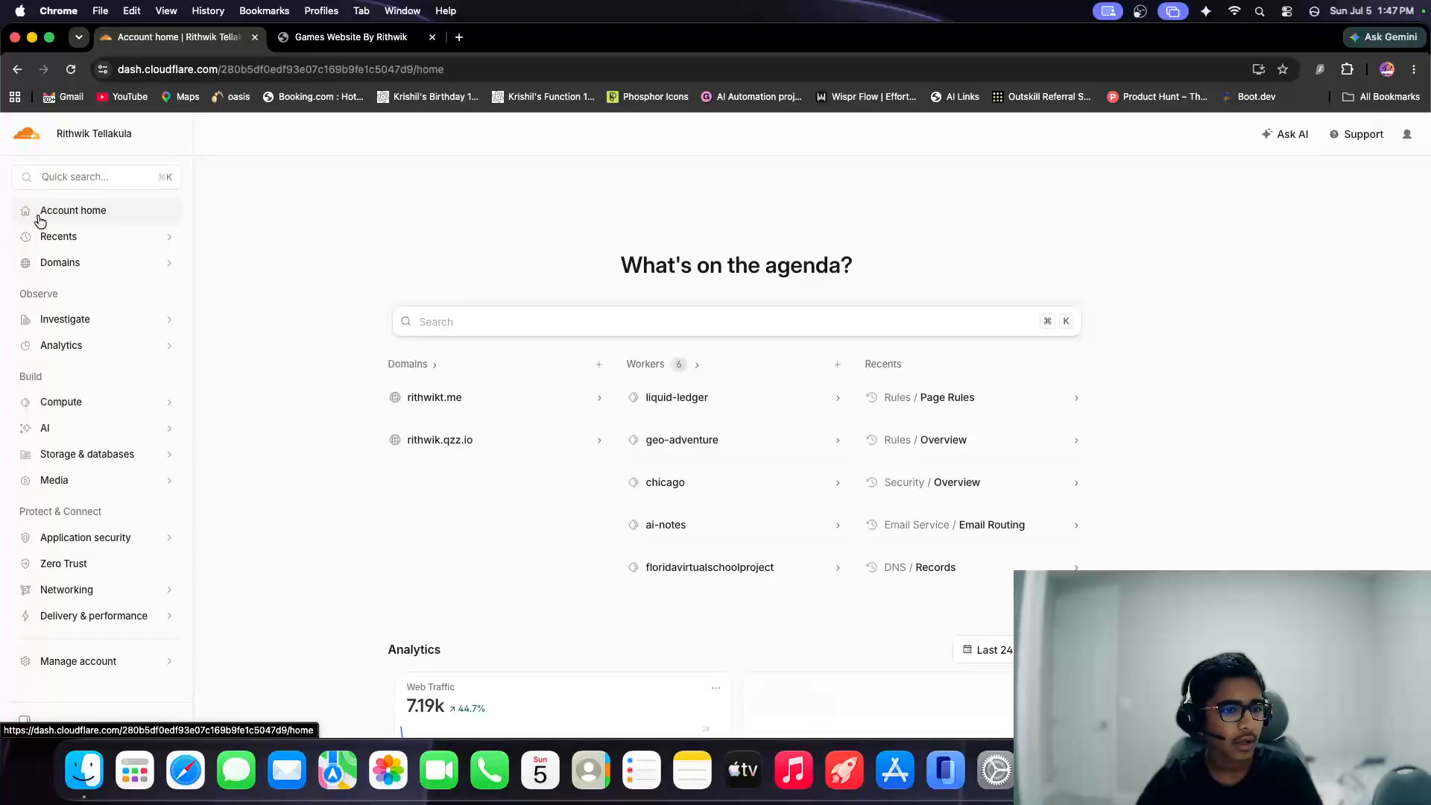
Open the Workers & Pages overview under Compute and look through the deployed applications.
click(99, 409)
click(103, 428)
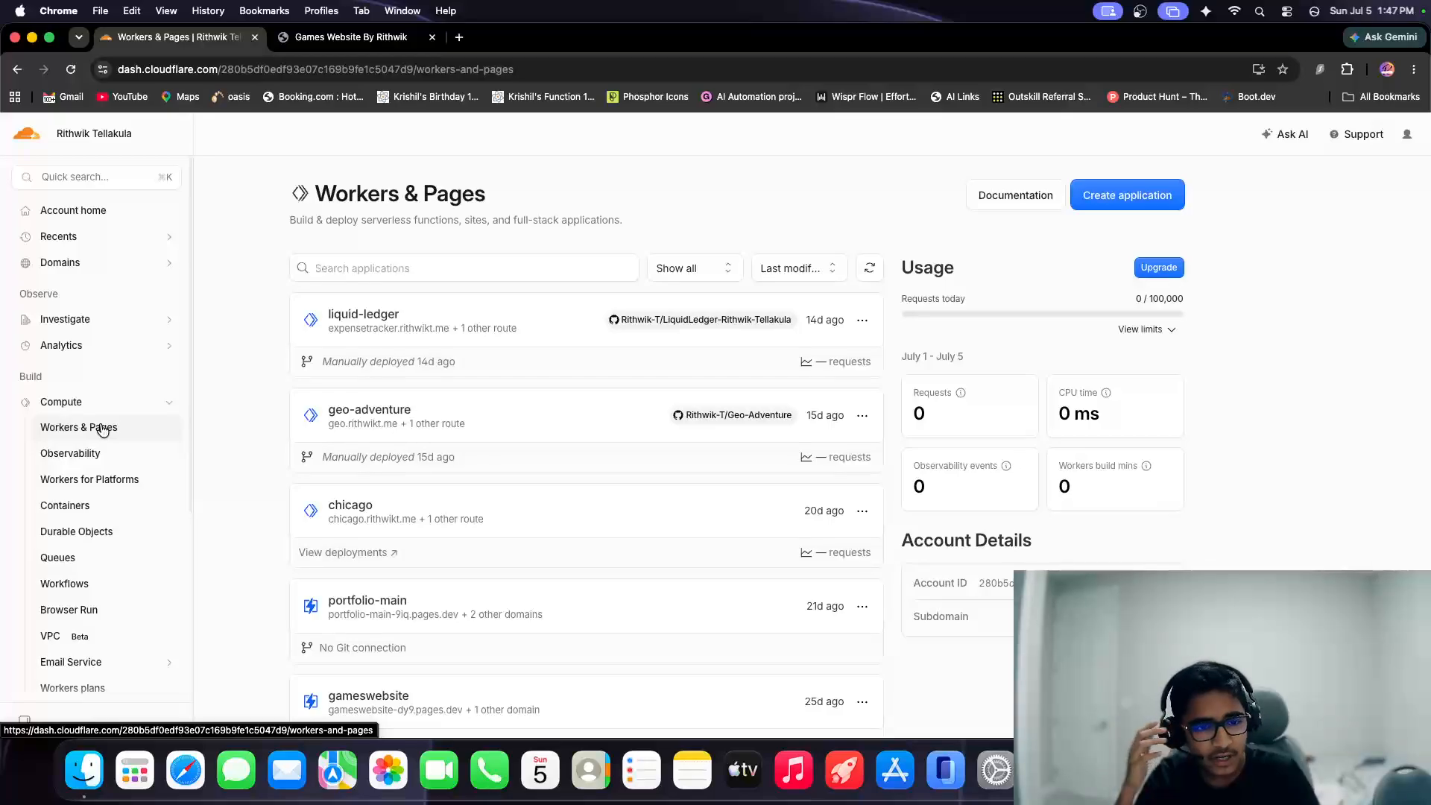
scroll(596, 447, down, 5)
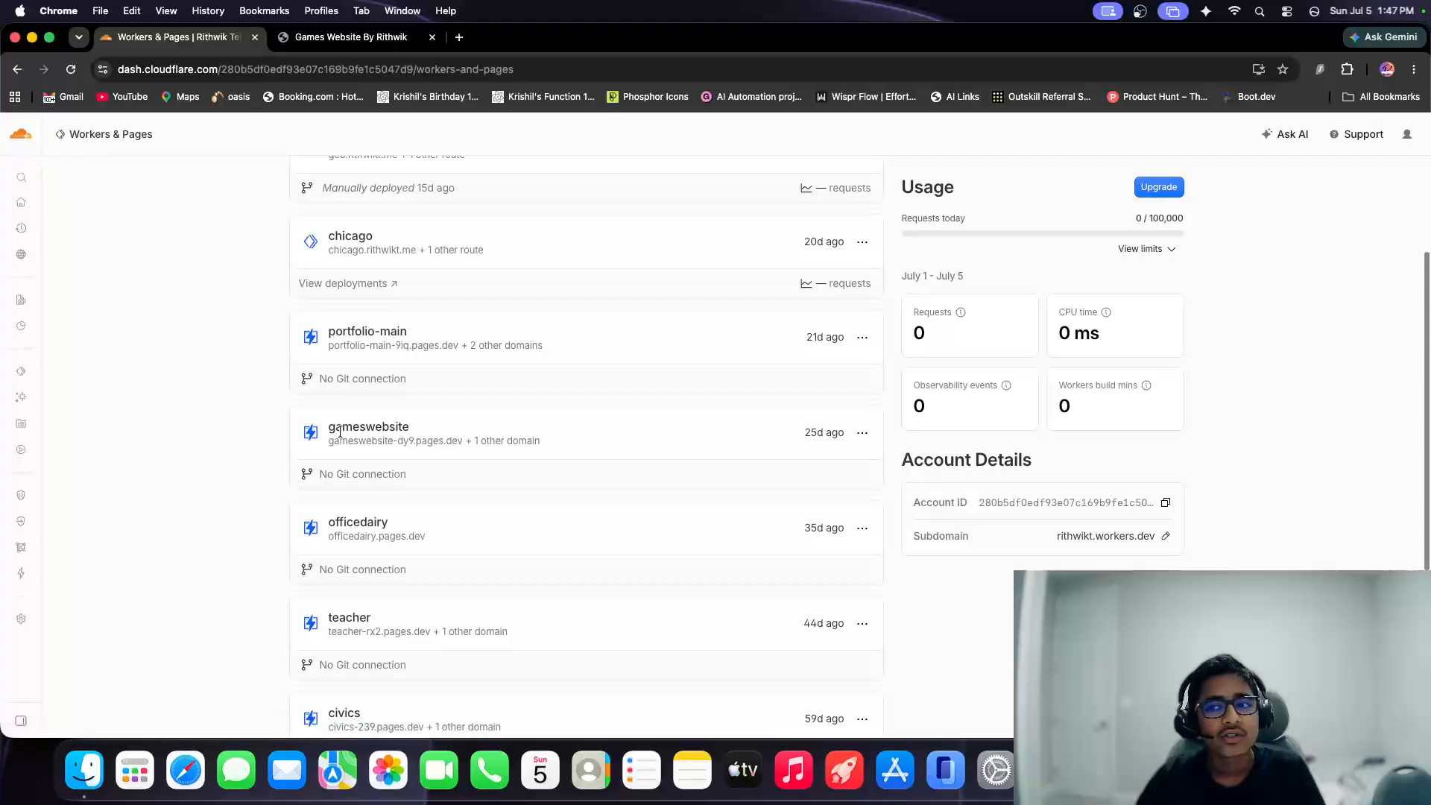
scroll(596, 447, up, 5)
Start creating an application to view the GitHub repositories available for deployment, and leave the setup without creating anything.
click(1090, 196)
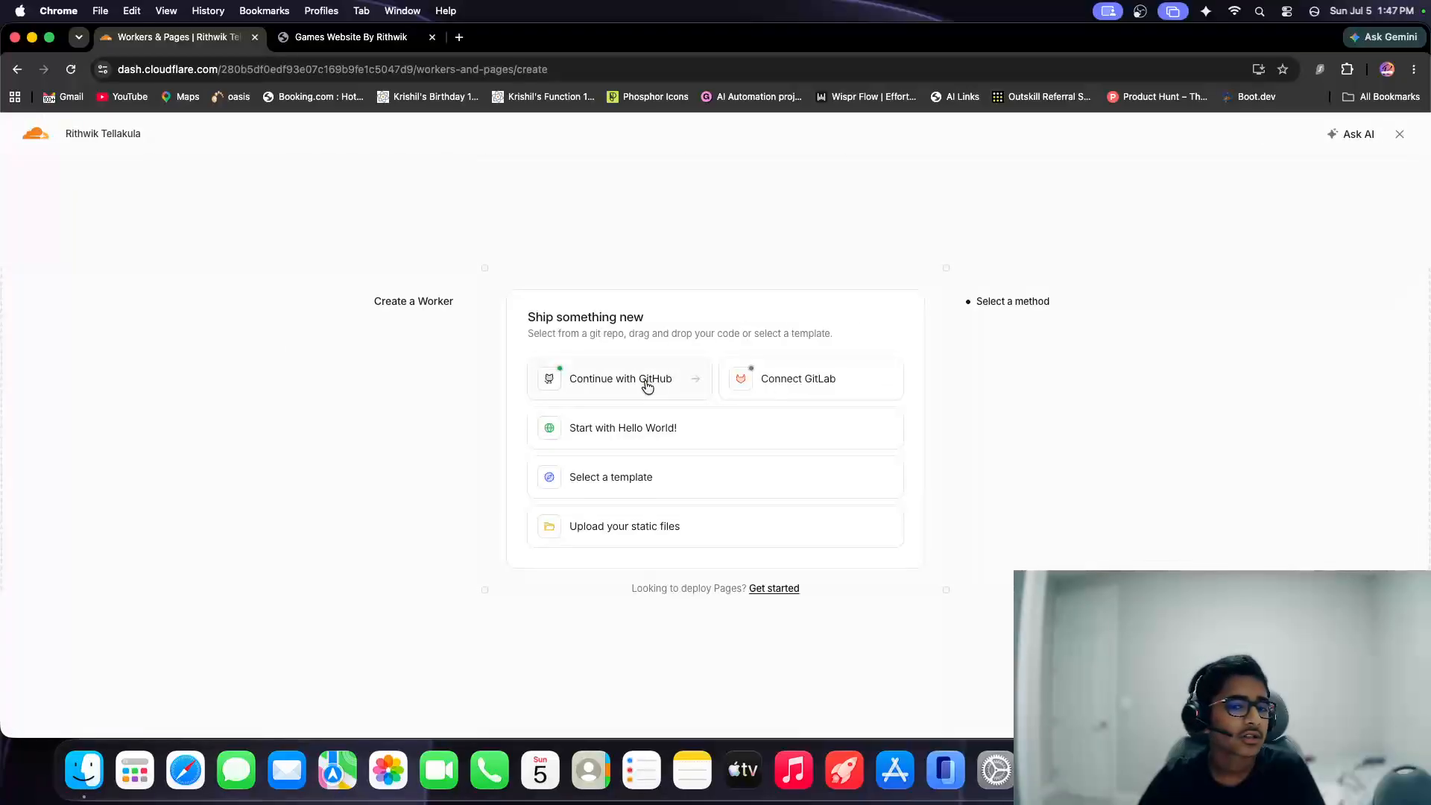
click(647, 381)
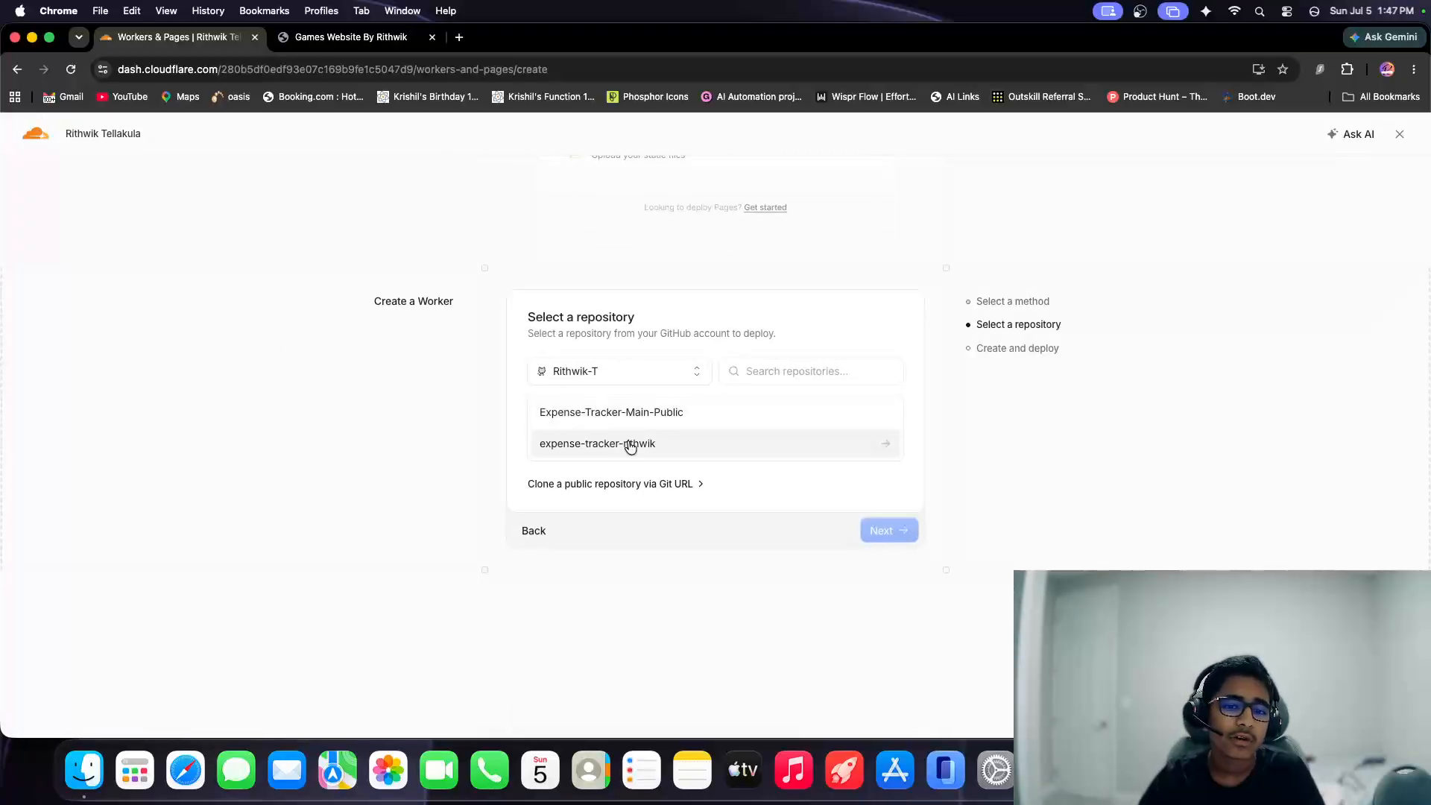
click(533, 530)
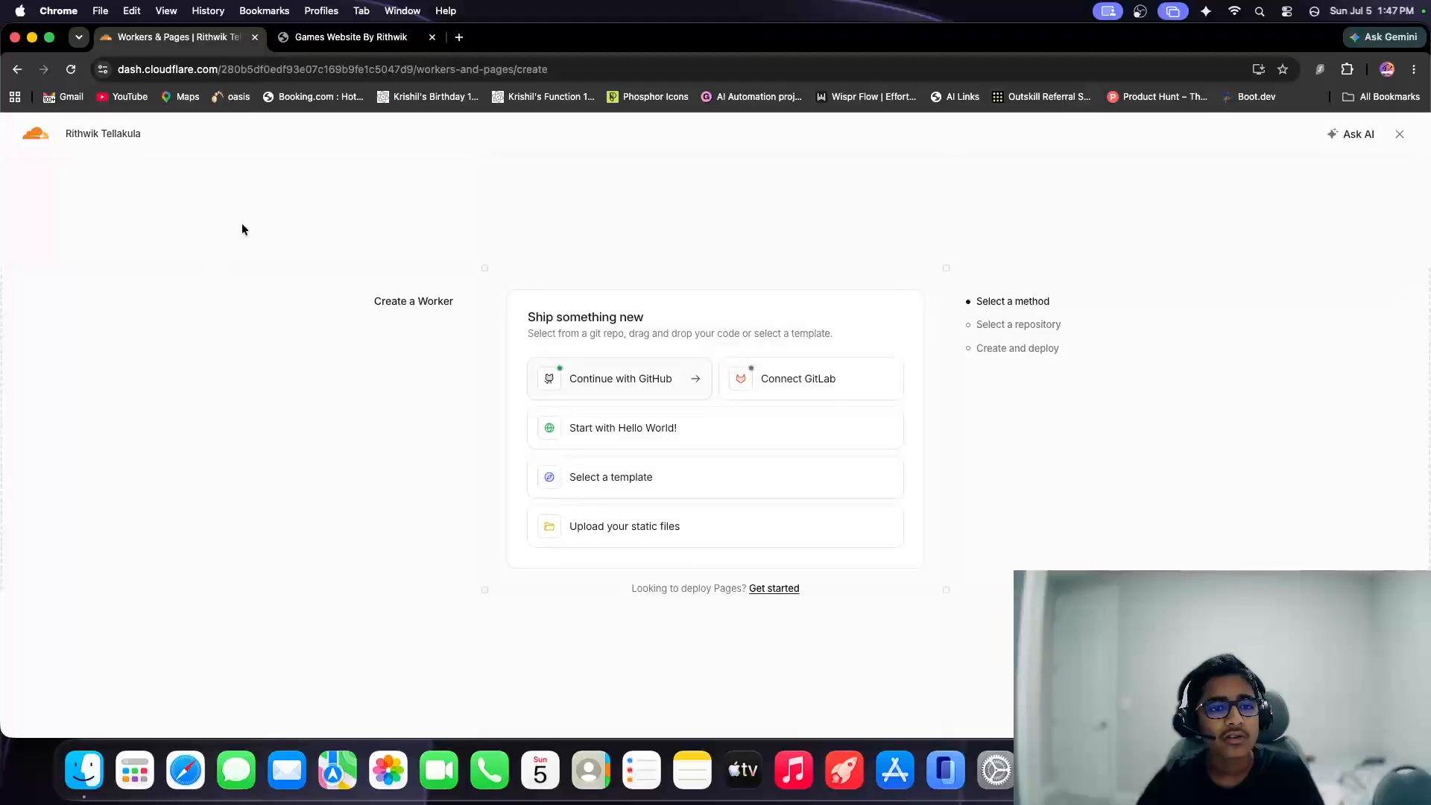
click(1400, 137)
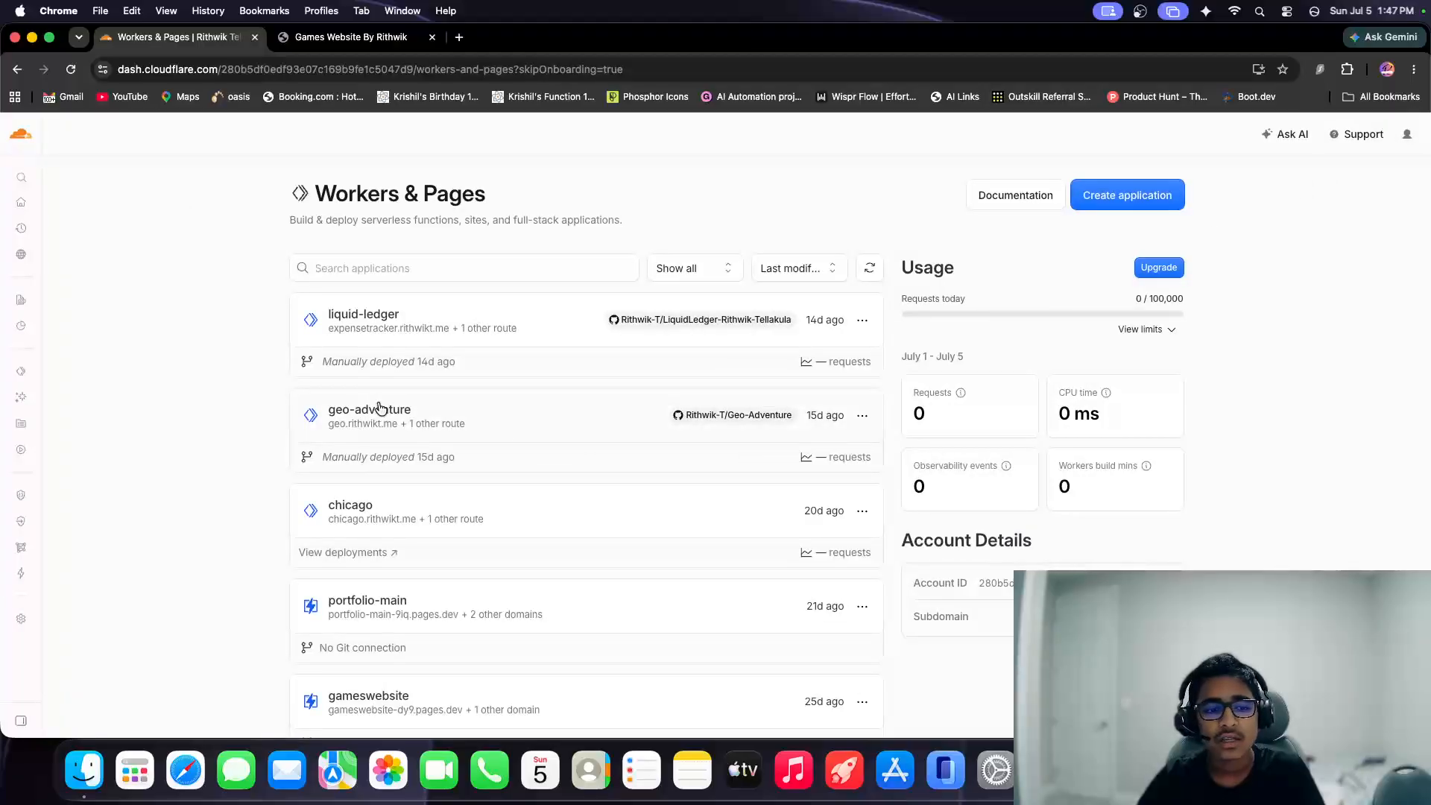
Open the gameswebsite project from the applications list and check its custom domain.
scroll(262, 457, down, 5)
scroll(261, 383, up, 5)
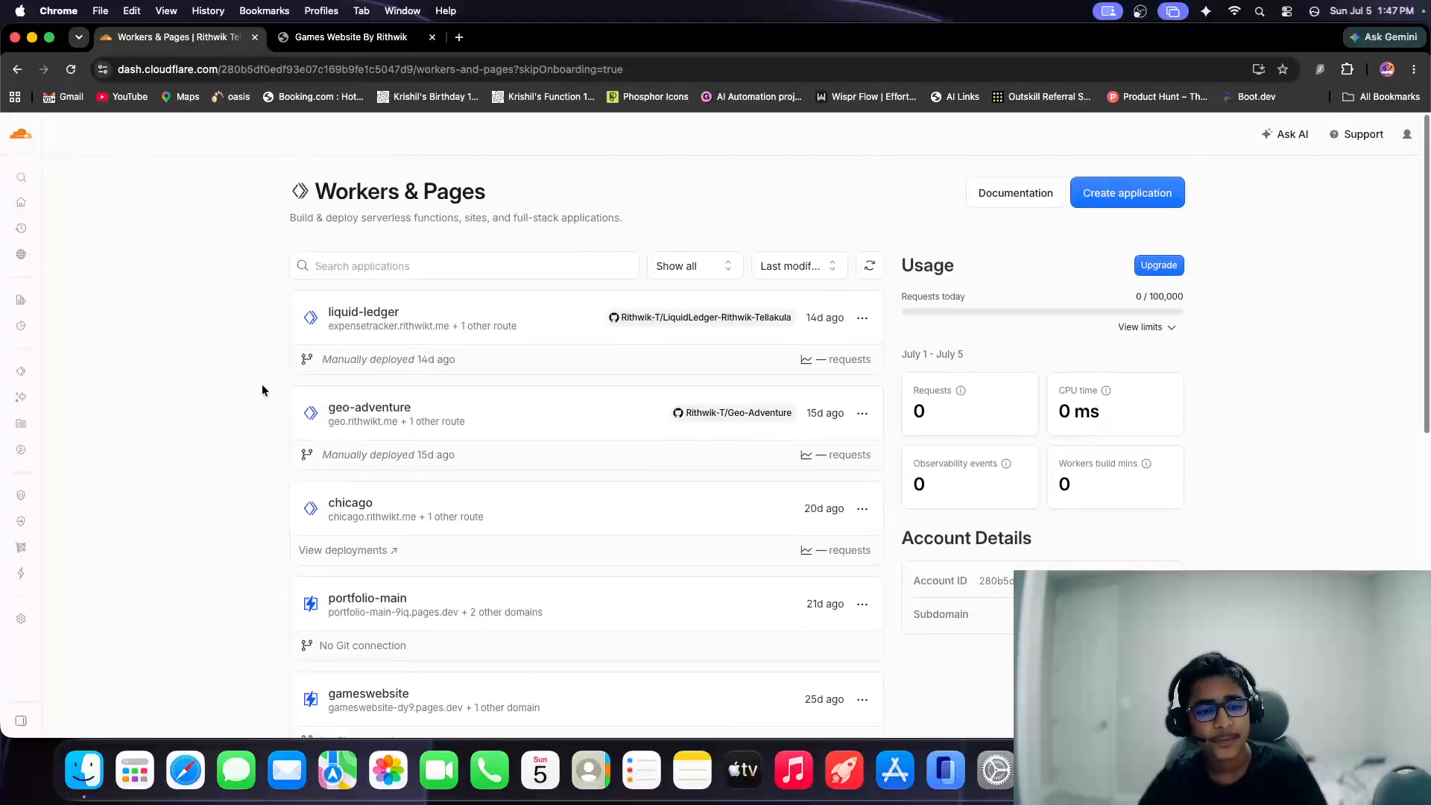
scroll(261, 383, down, 4)
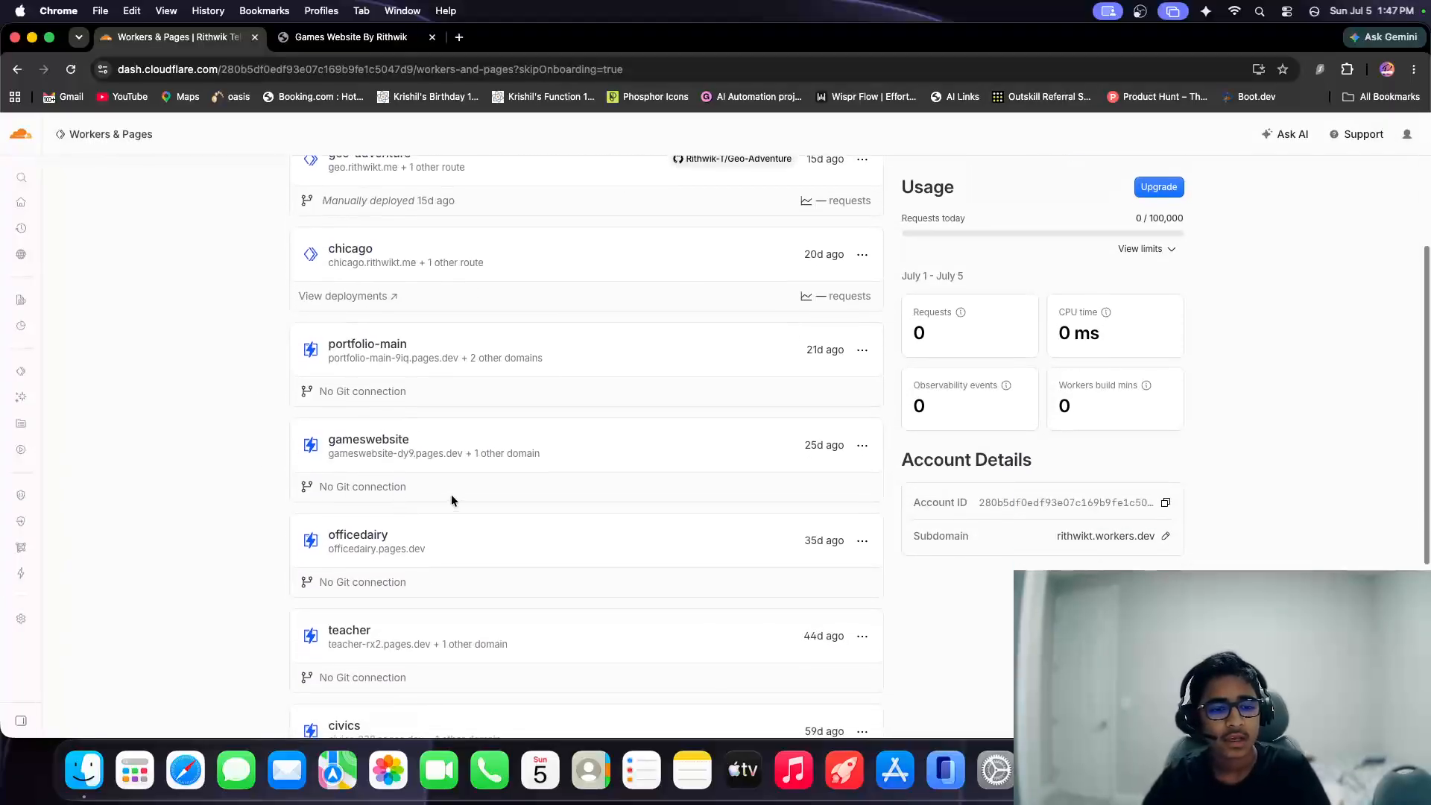
click(369, 441)
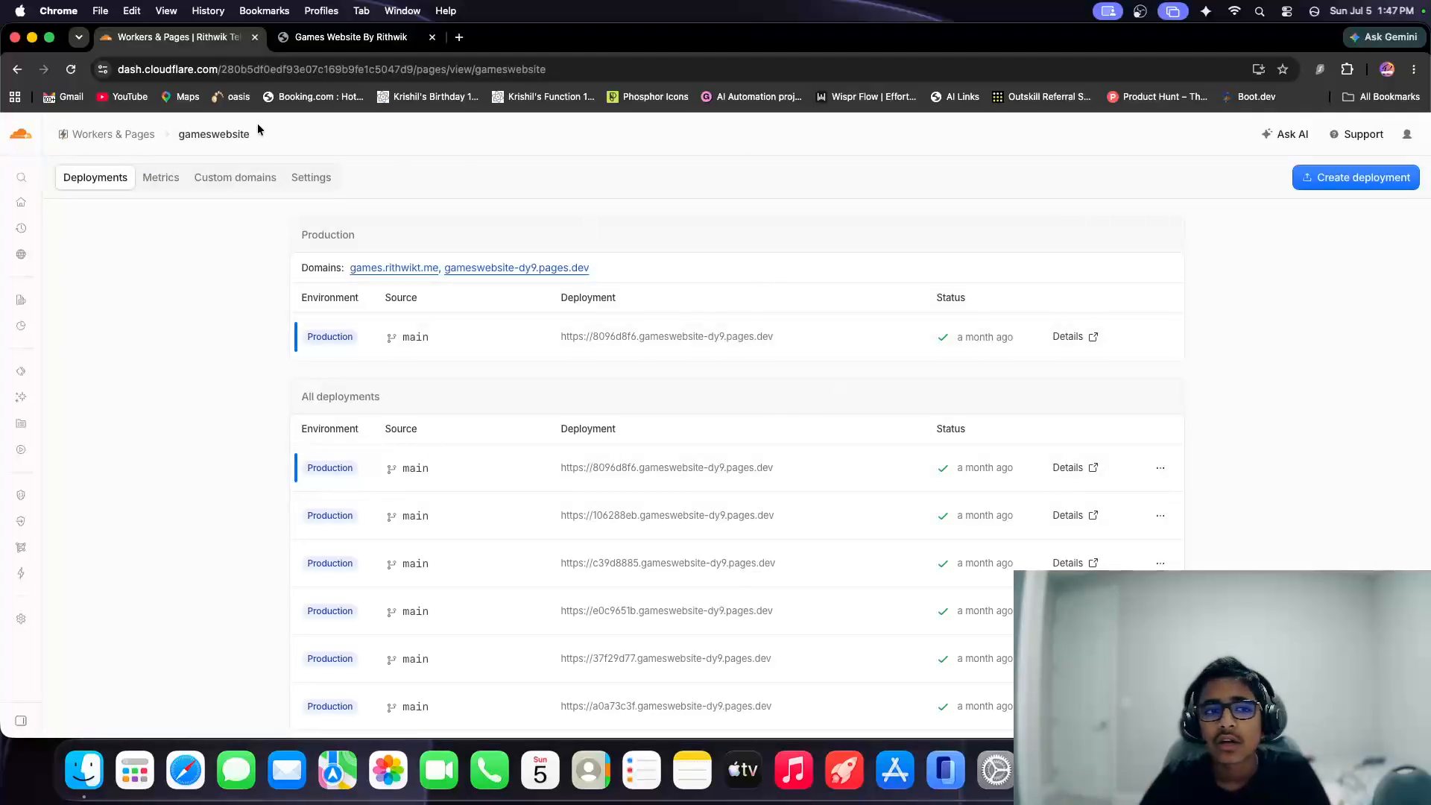
click(202, 177)
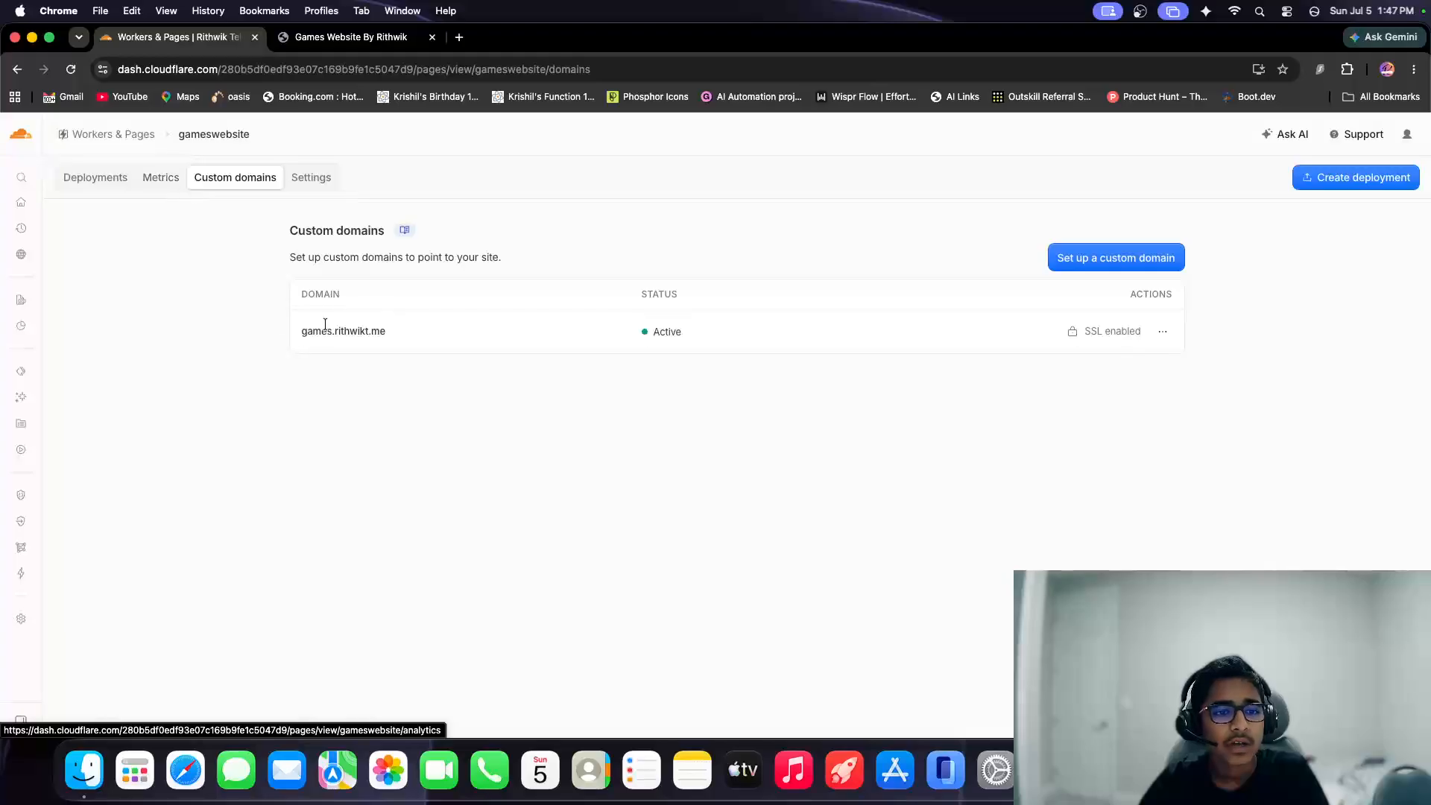
double_click(325, 330)
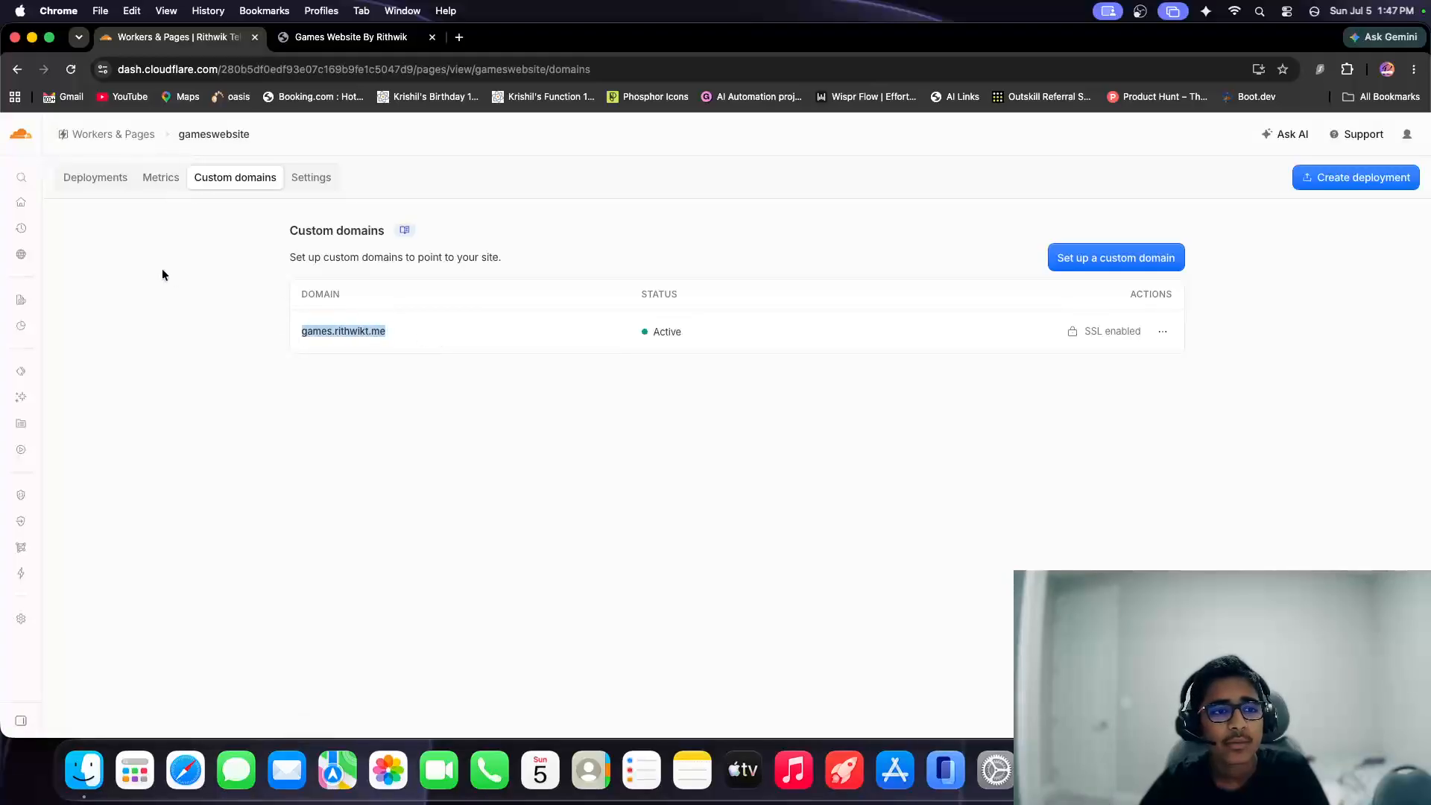
Visit the pages.dev domain from the gameswebsite deployments, dismiss the welcome banner, browse the games and close the site.
click(113, 179)
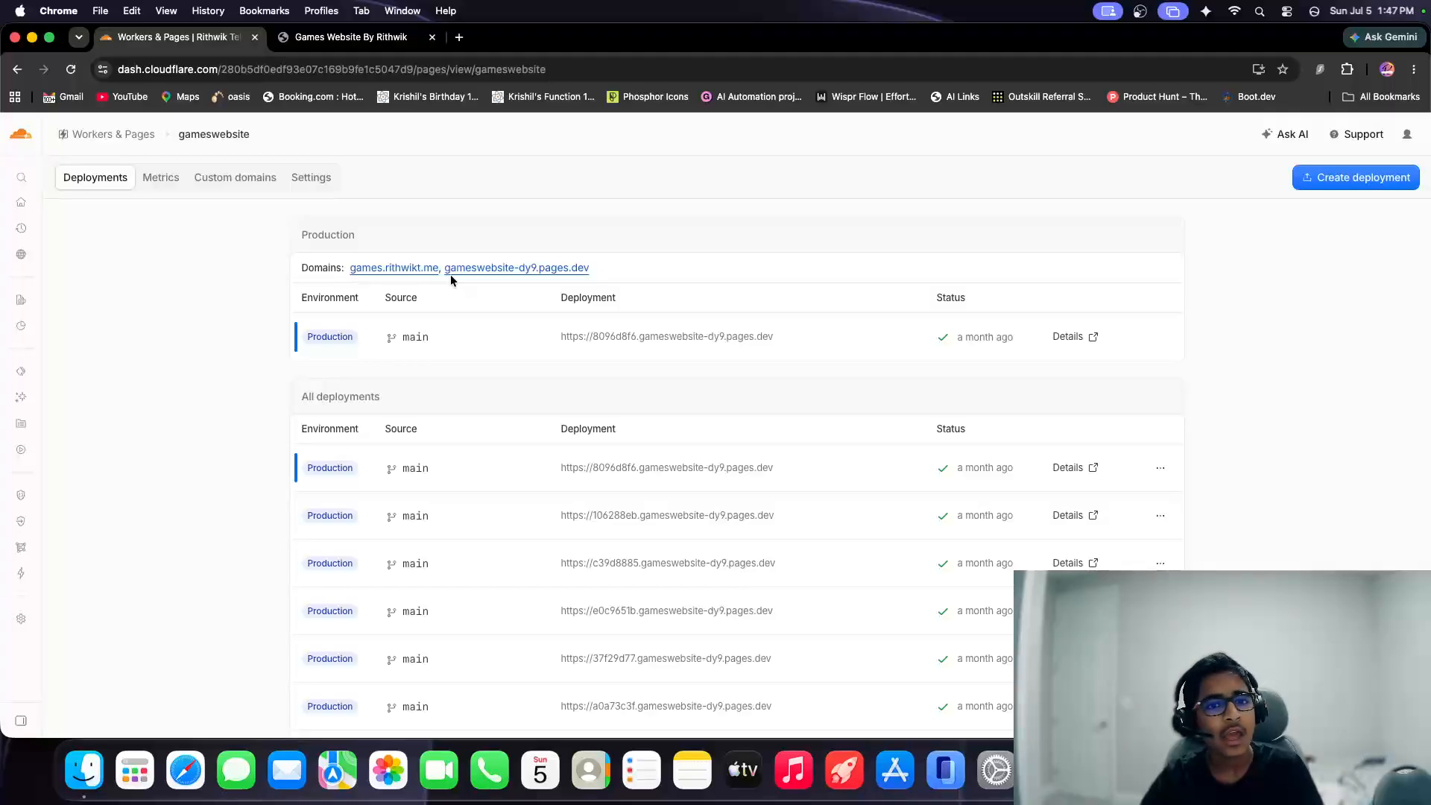
drag(586, 269, 438, 270)
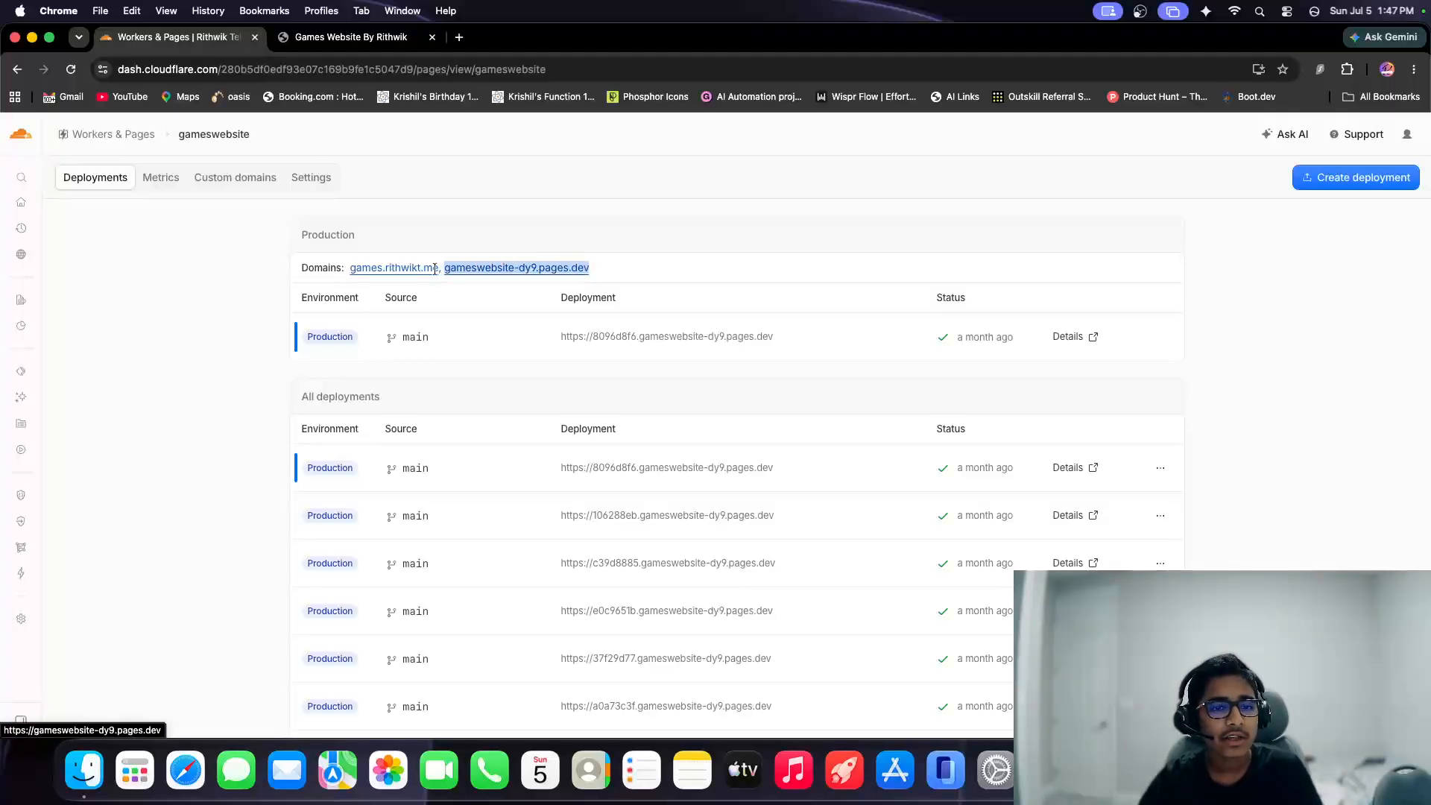
click(488, 268)
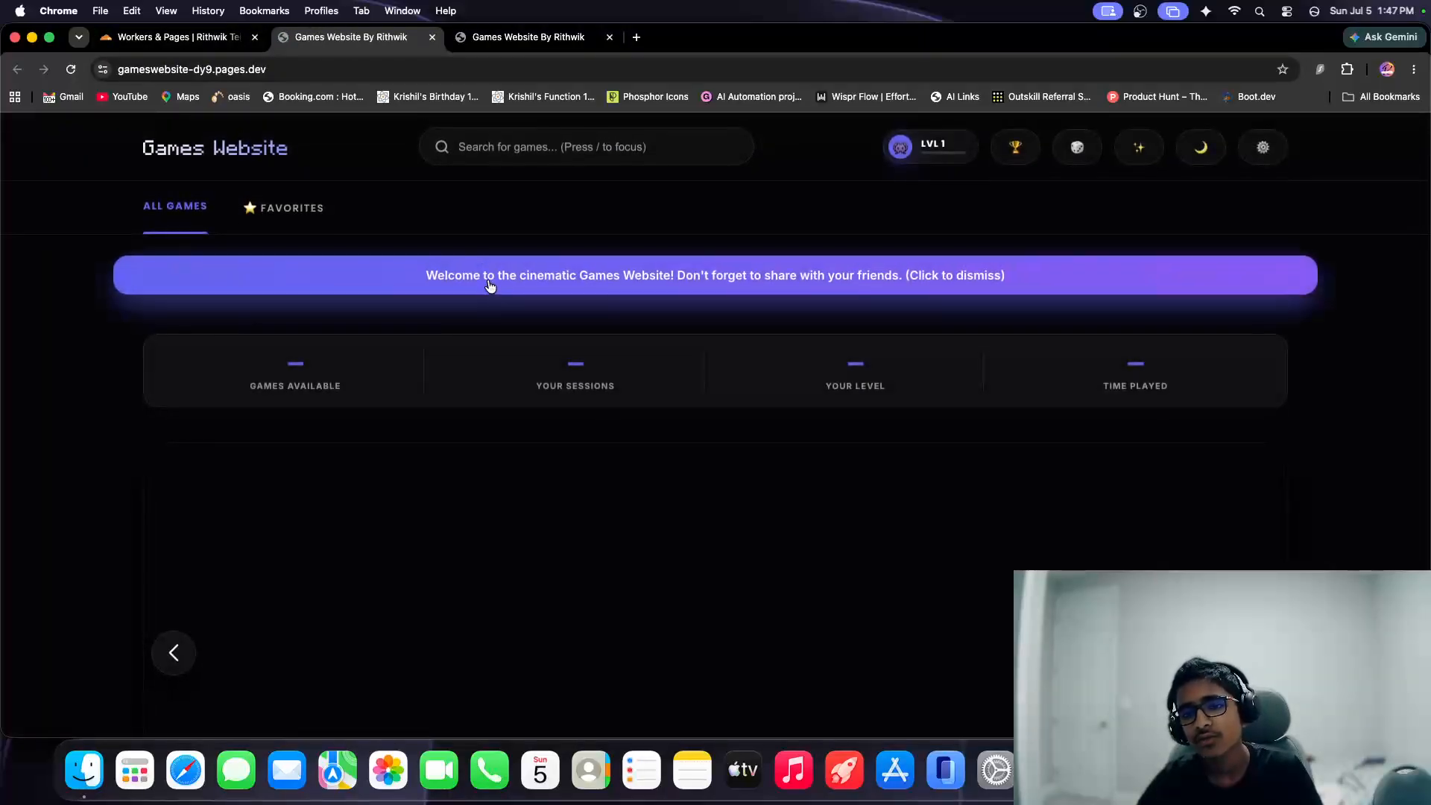
click(479, 283)
scroll(481, 373, down, 9)
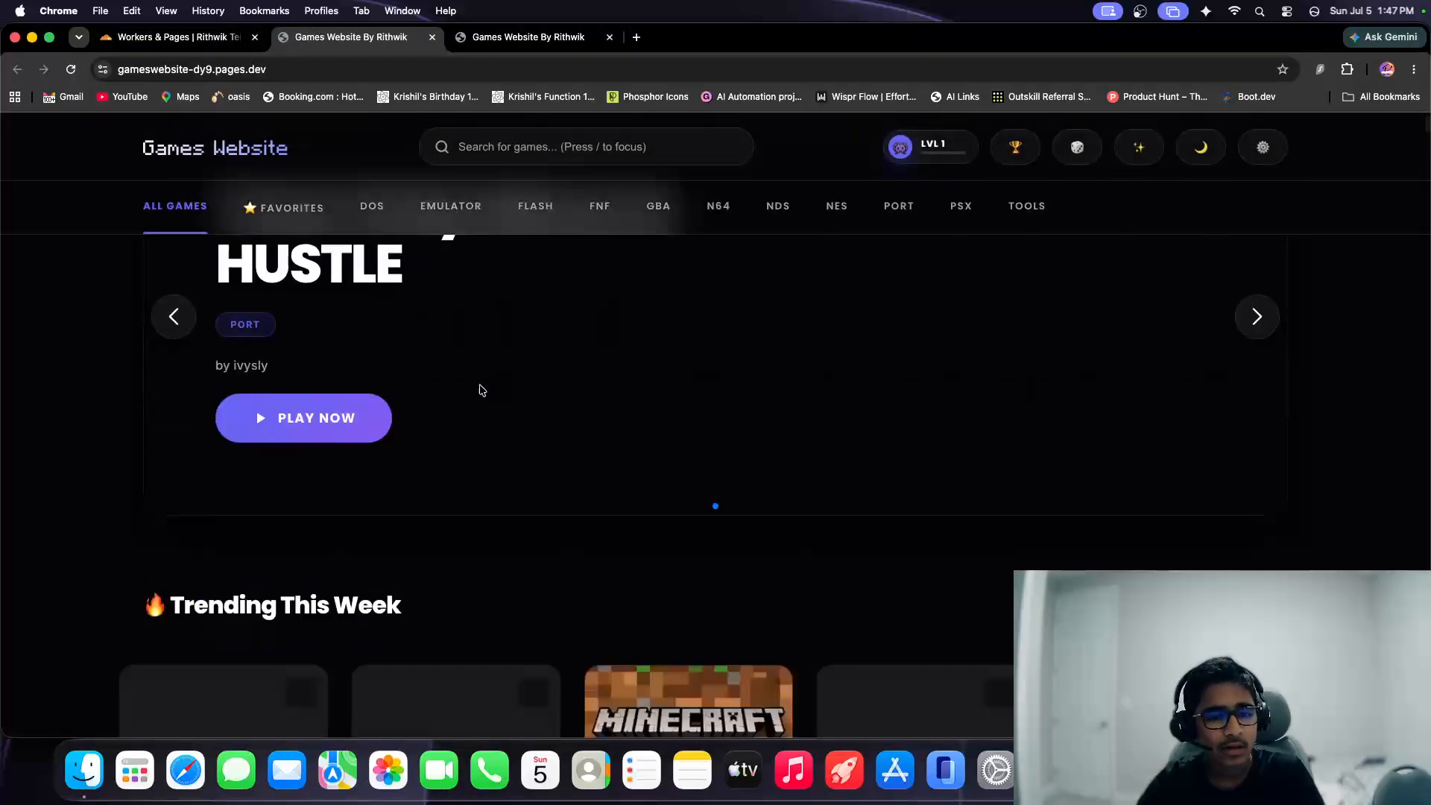
scroll(481, 390, up, 9)
scroll(482, 391, down, 6)
scroll(482, 391, up, 5)
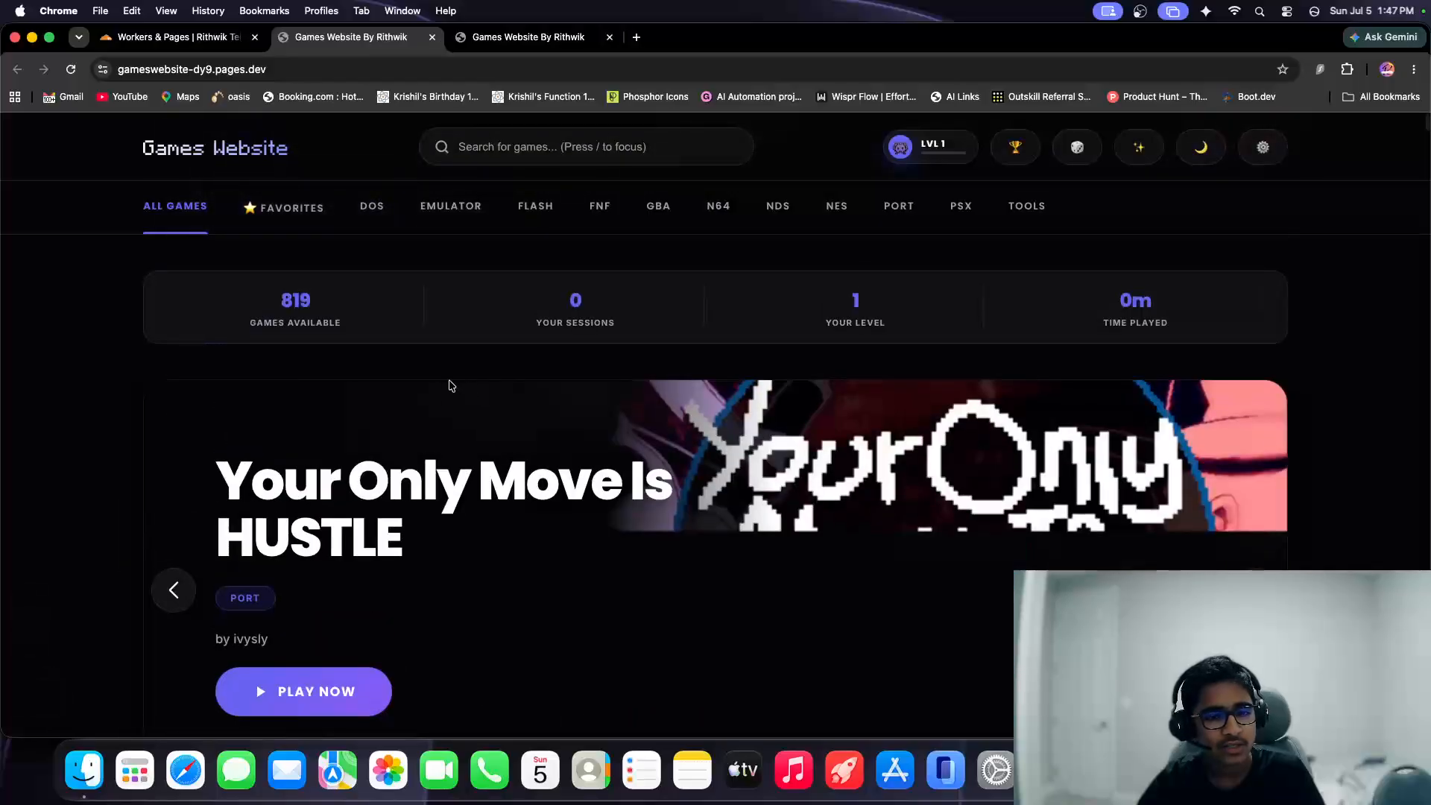
scroll(514, 581, down, 2)
scroll(514, 598, down, 5)
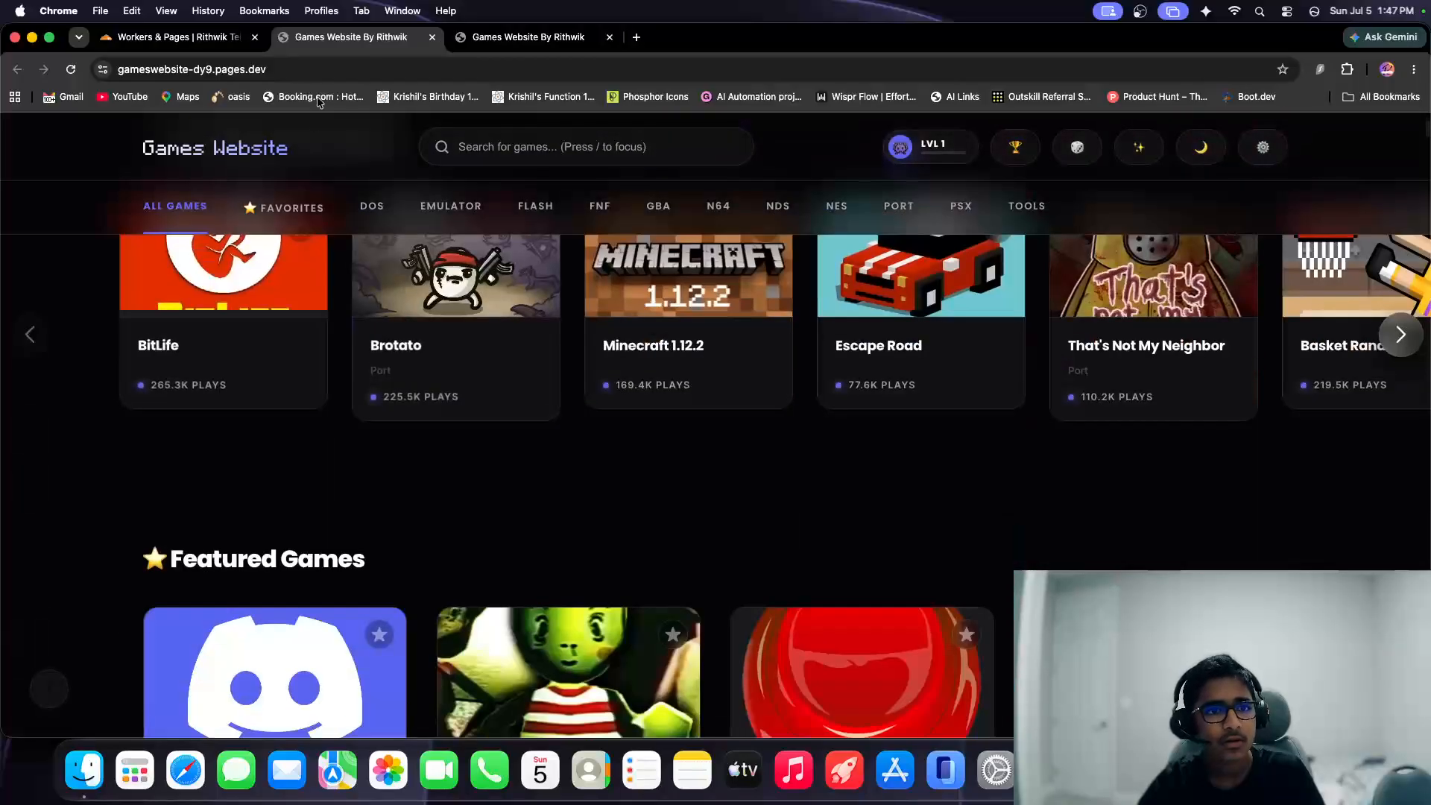
key(super+w)
Visit the project's custom games subdomain from the production domains, skim the site and close it.
click(394, 267)
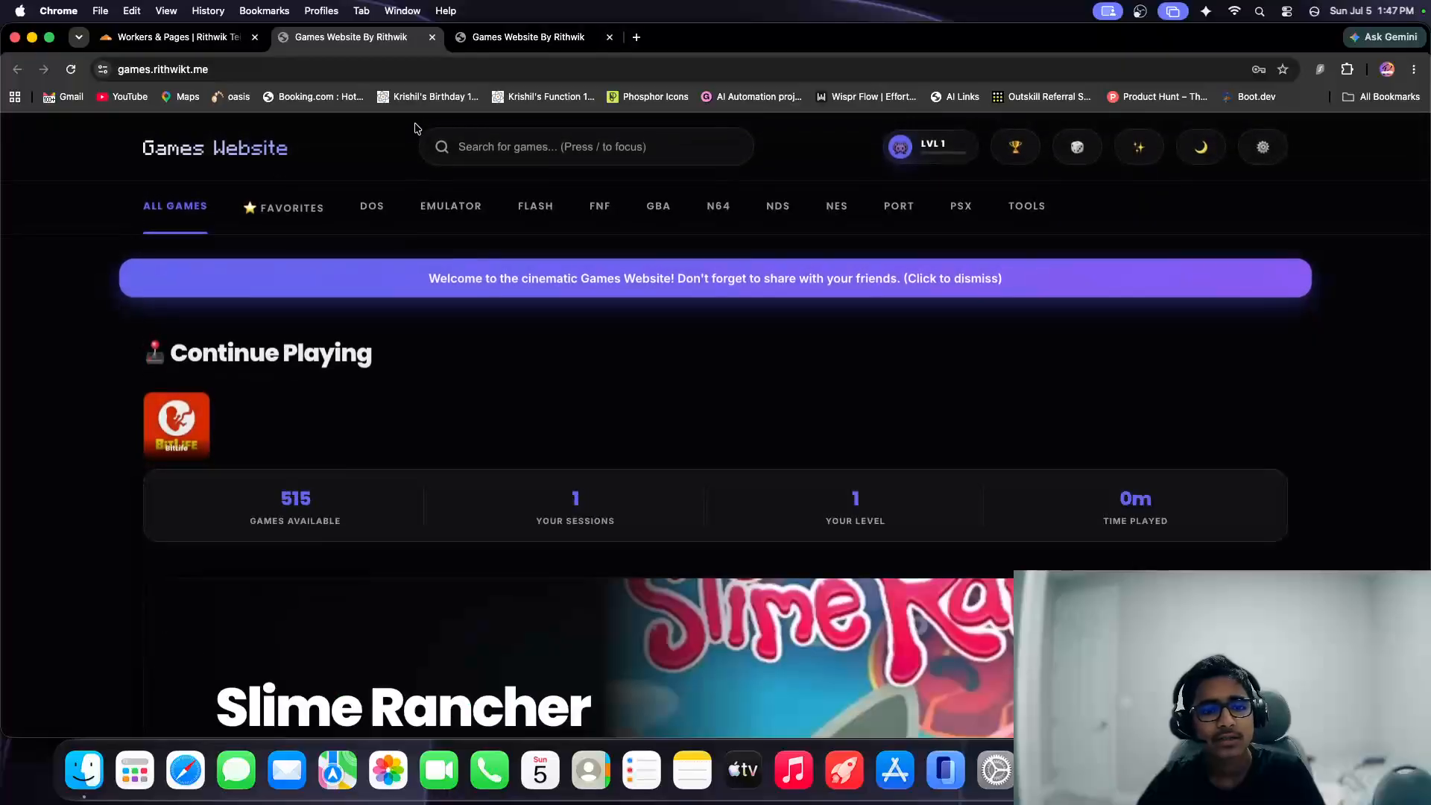
scroll(440, 342, down, 13)
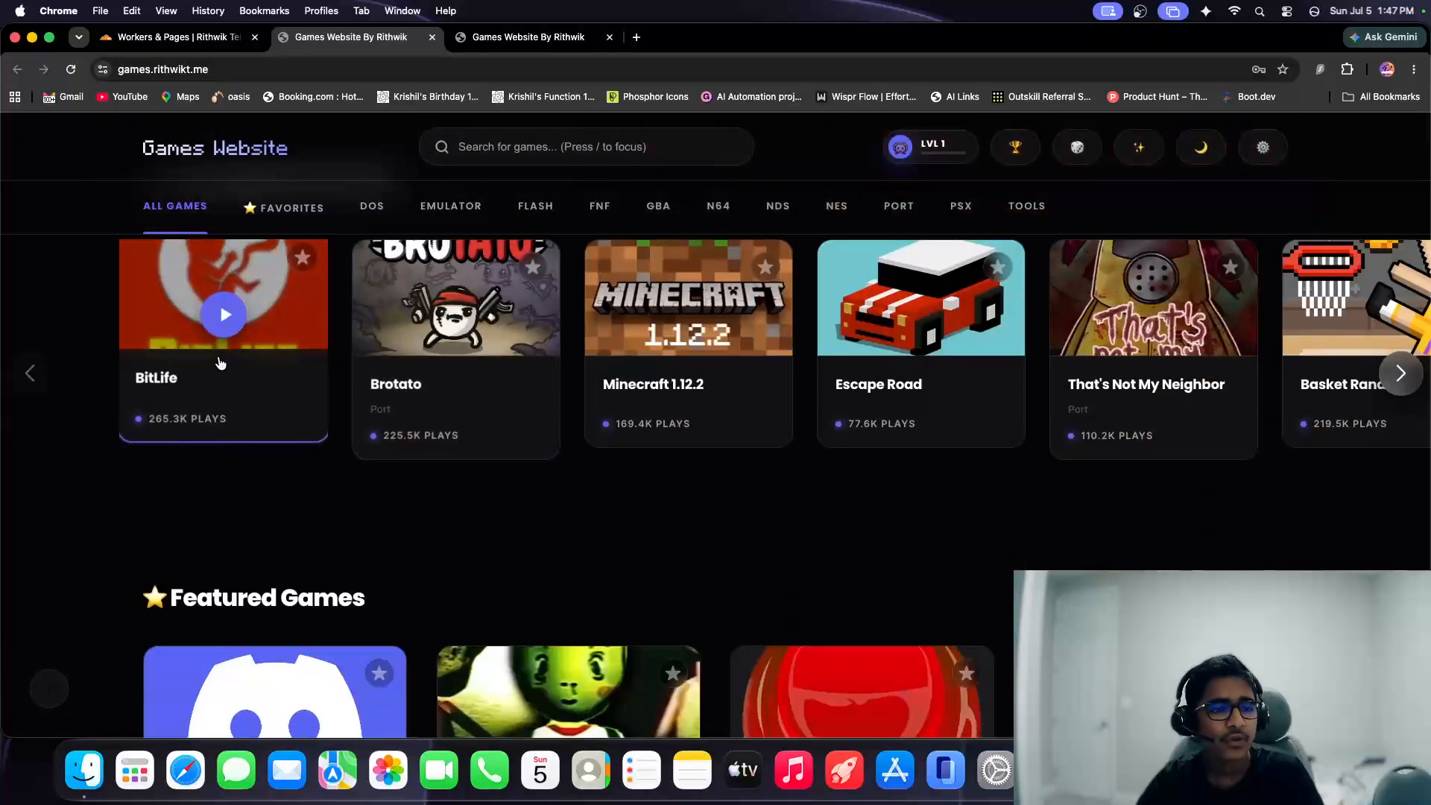
scroll(217, 361, up, 10)
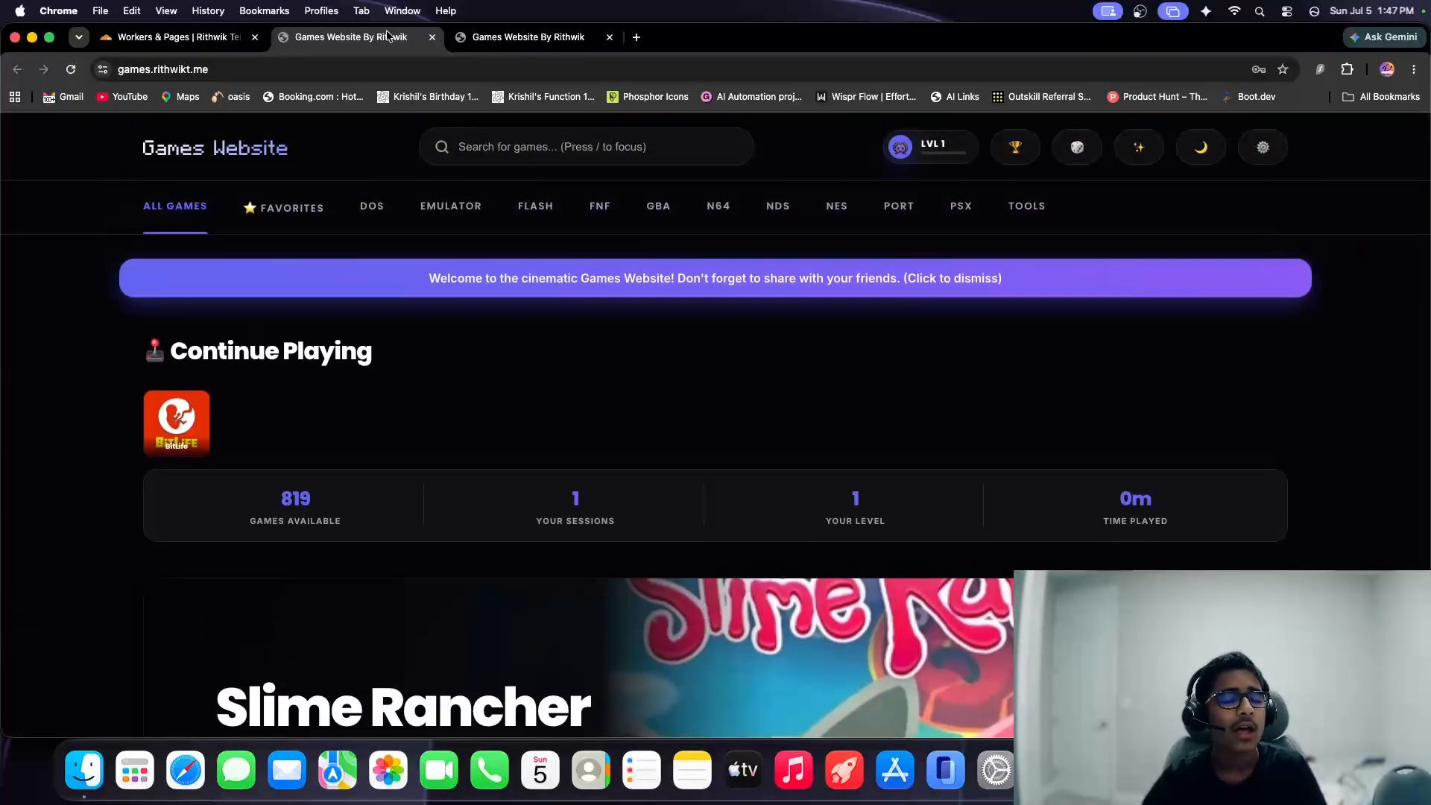
key(super+w)
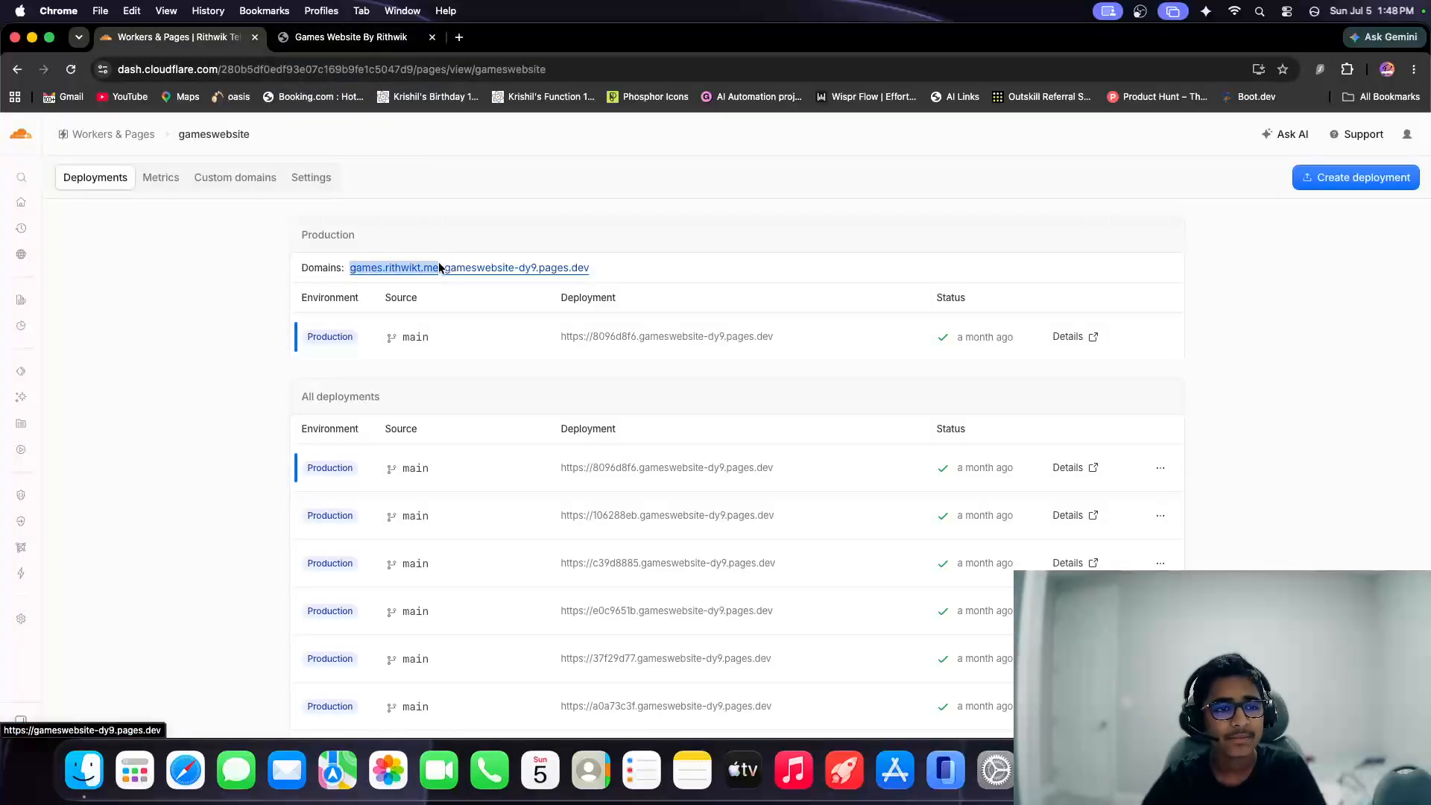
View the gameswebsite project's custom domains, settings and metrics, and return to its deployments.
click(243, 187)
click(292, 183)
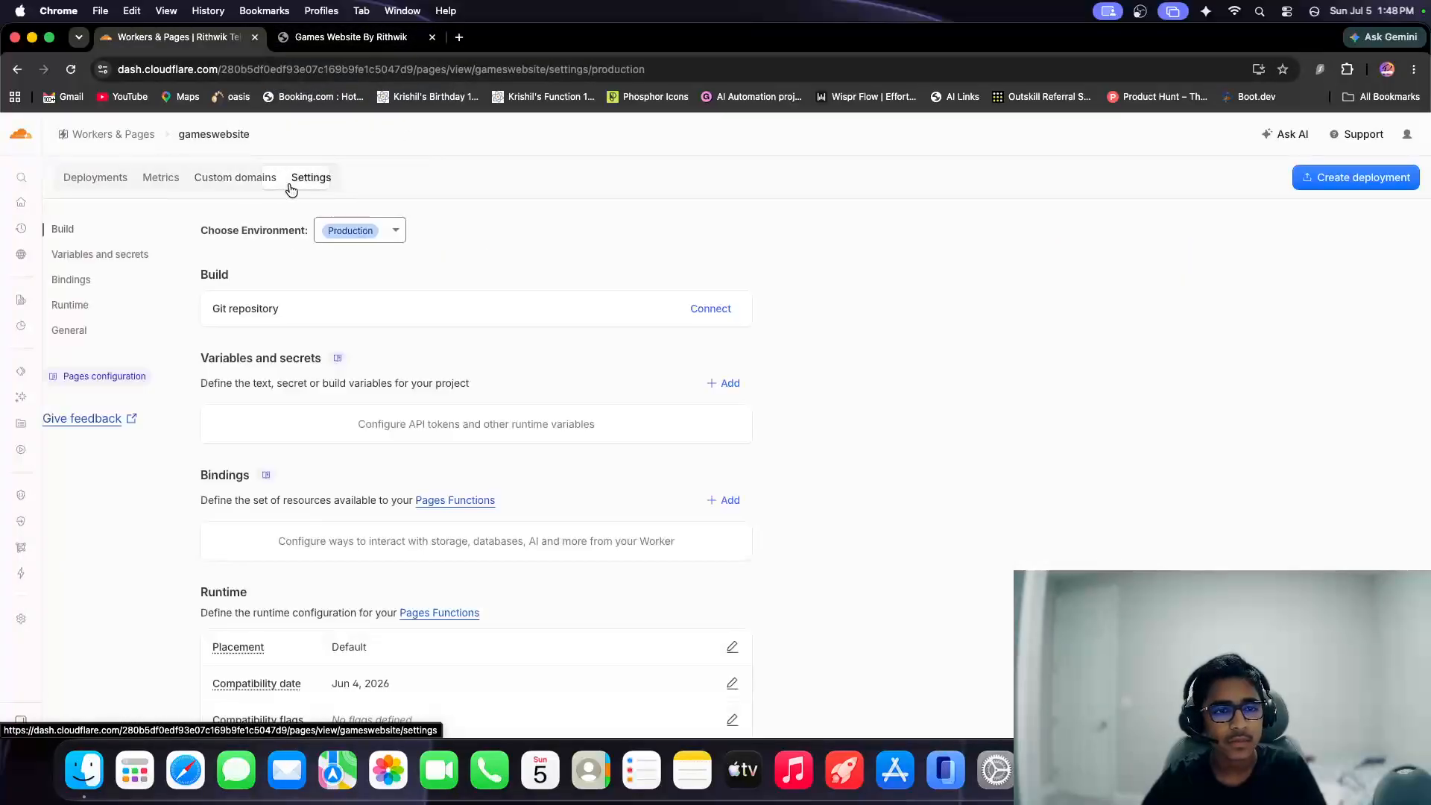
click(155, 184)
click(120, 181)
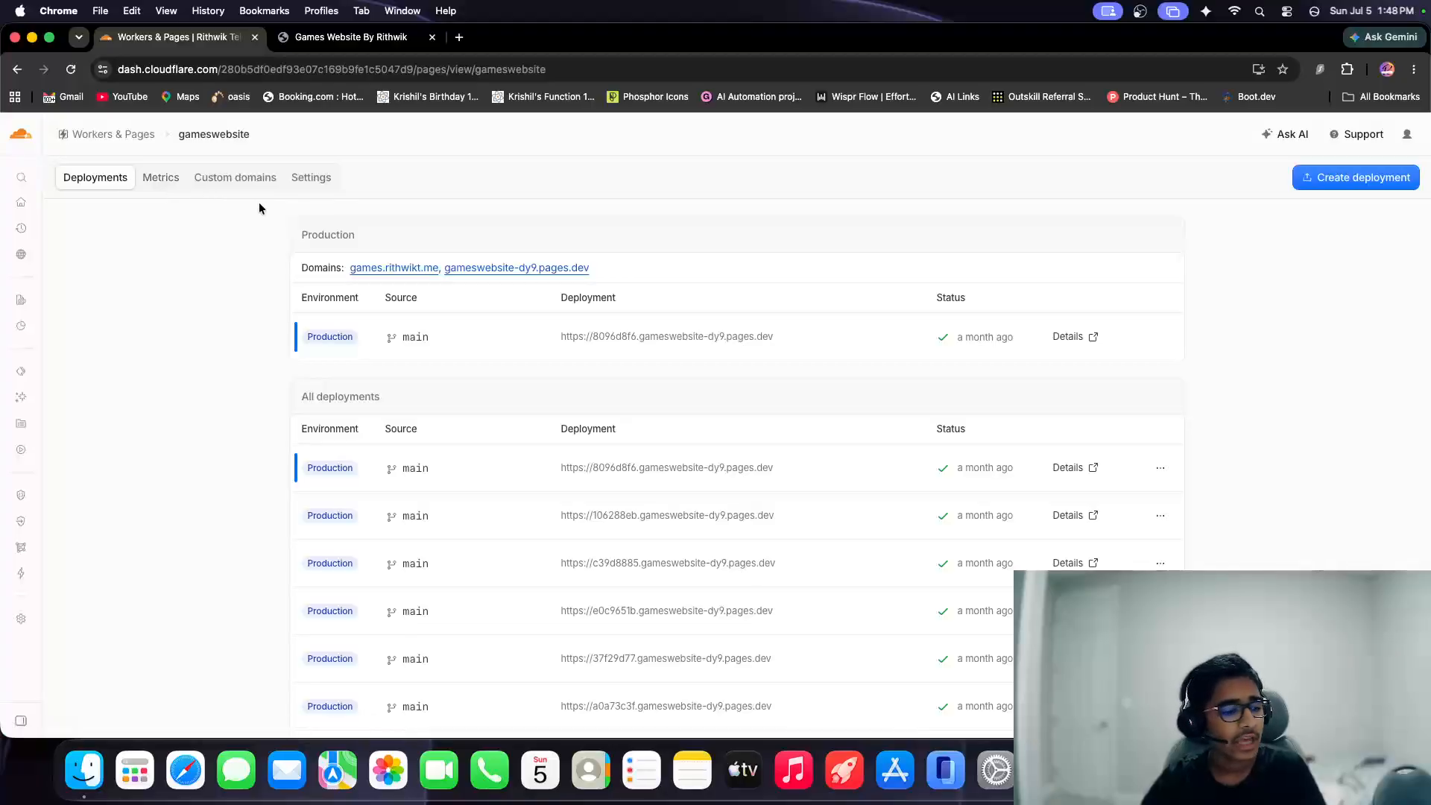
Look through the Compute products and the other service categories offered in the Cloudflare account.
mouse_move(34, 223)
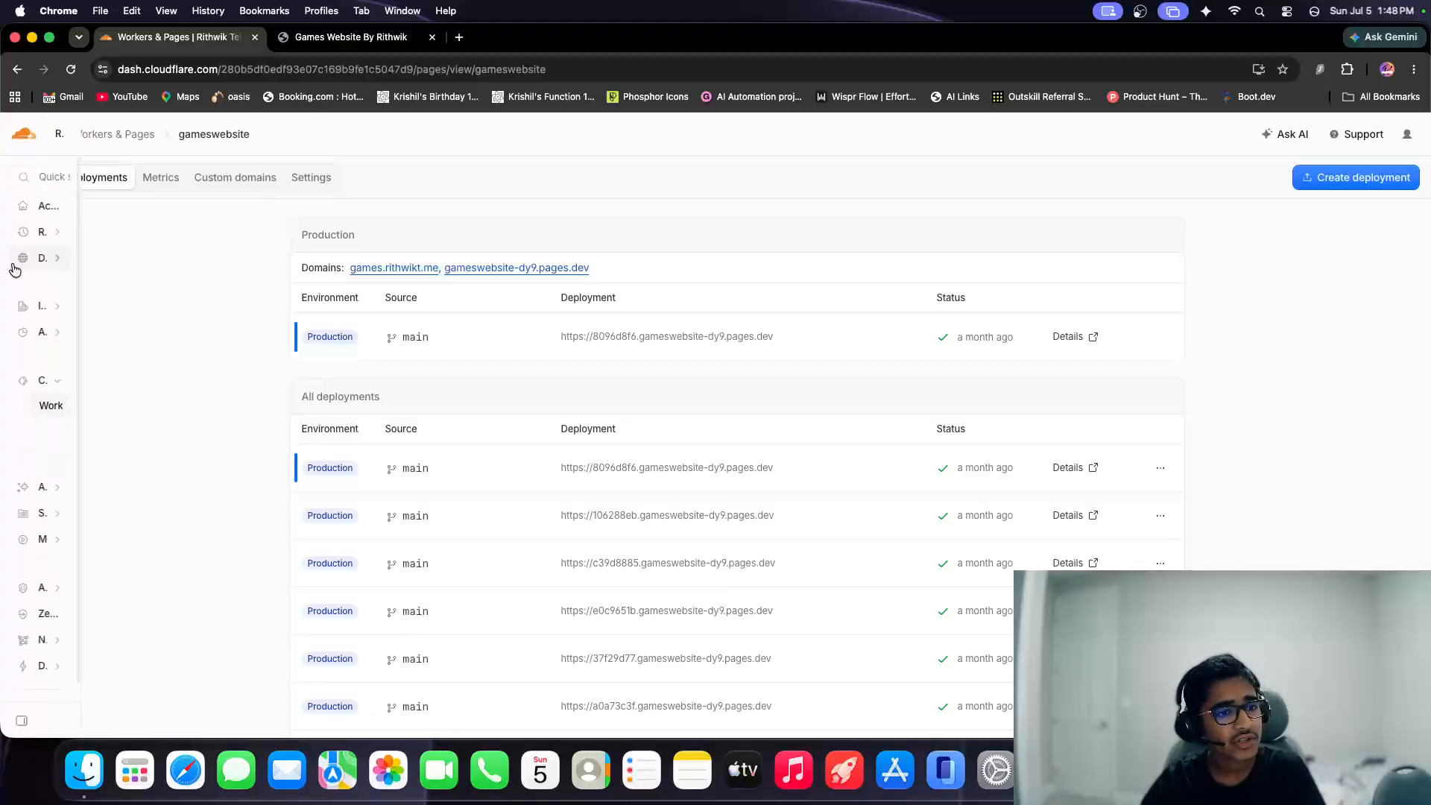
scroll(28, 411, down, 3)
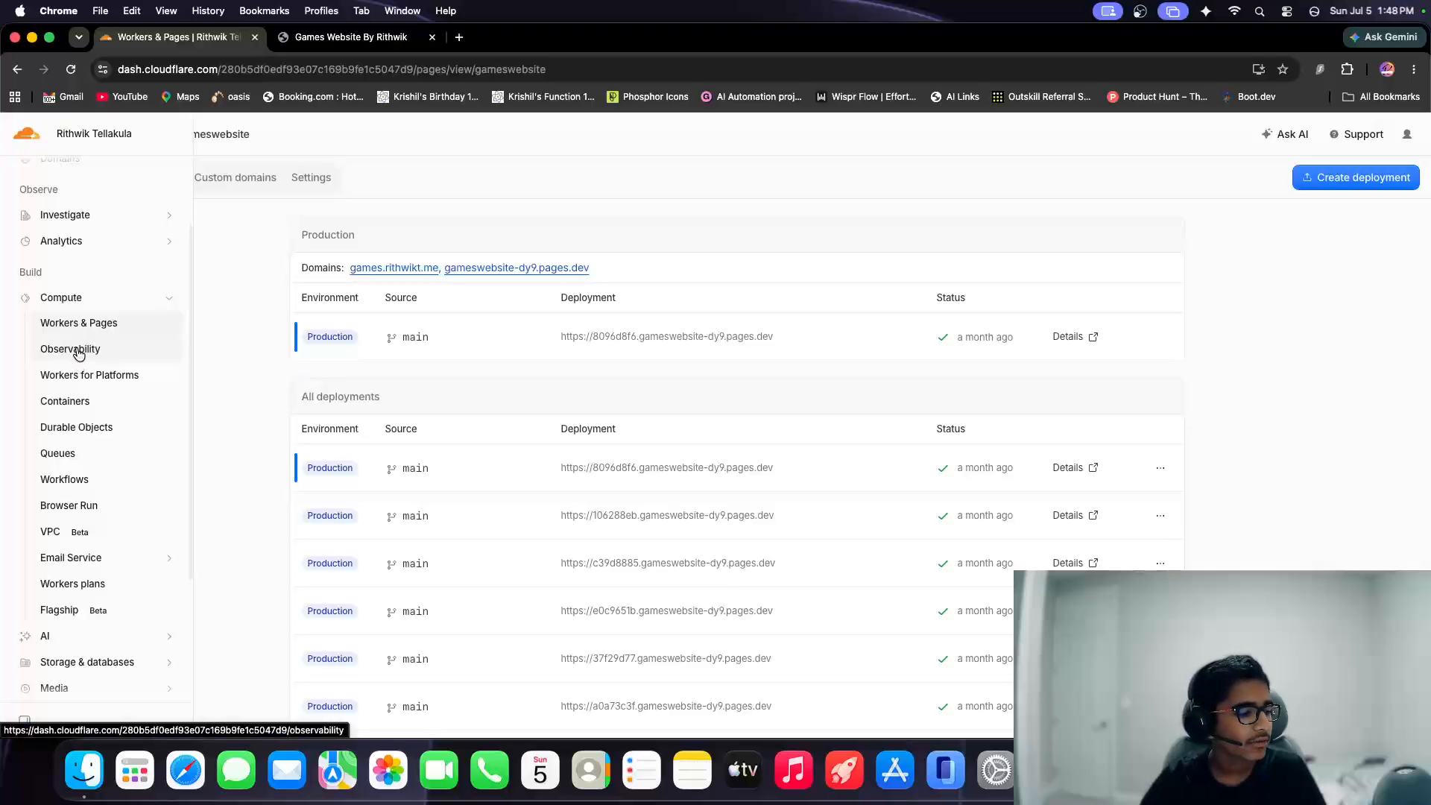
scroll(77, 358, down, 1)
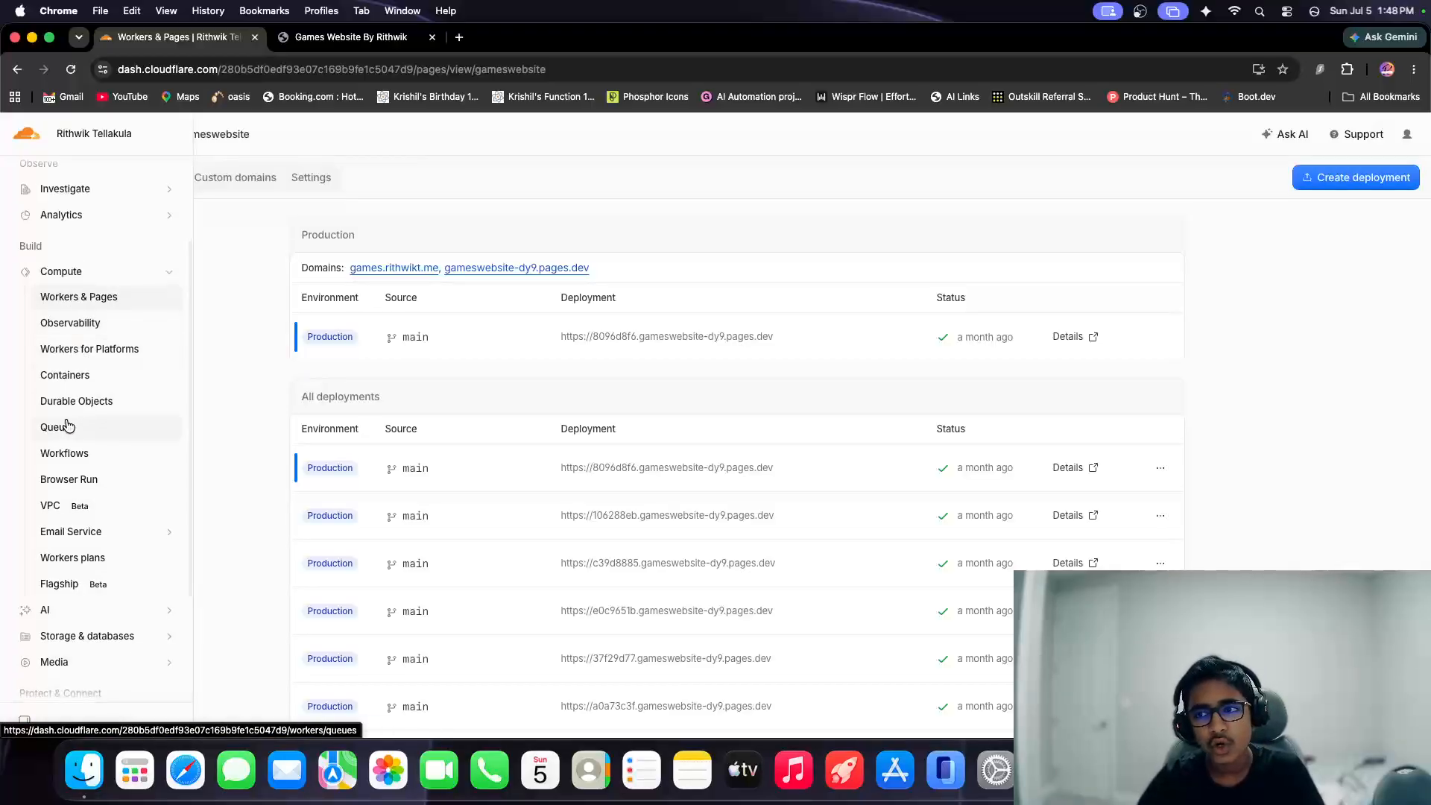
scroll(99, 493, down, 3)
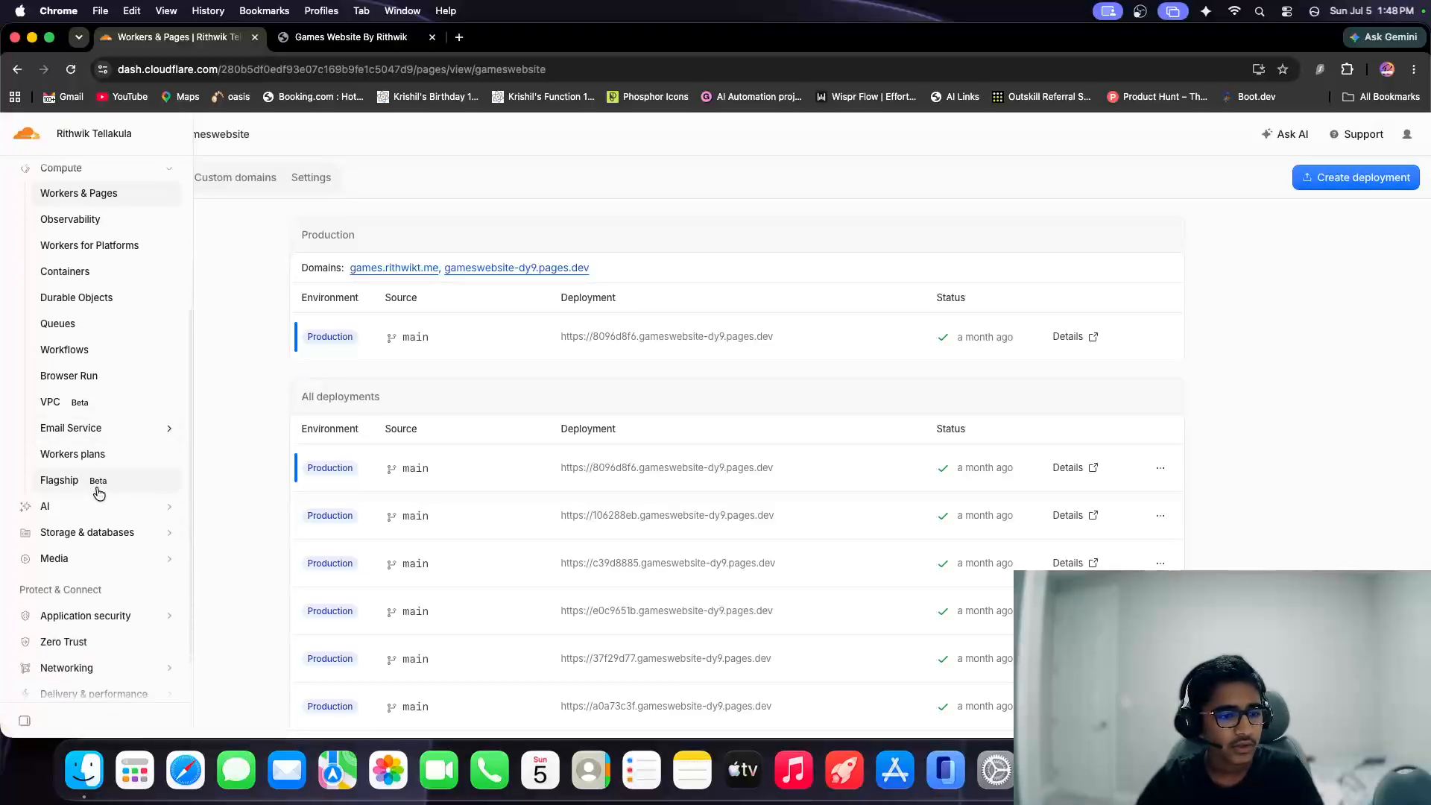
scroll(98, 493, down, 3)
scroll(127, 495, up, 8)
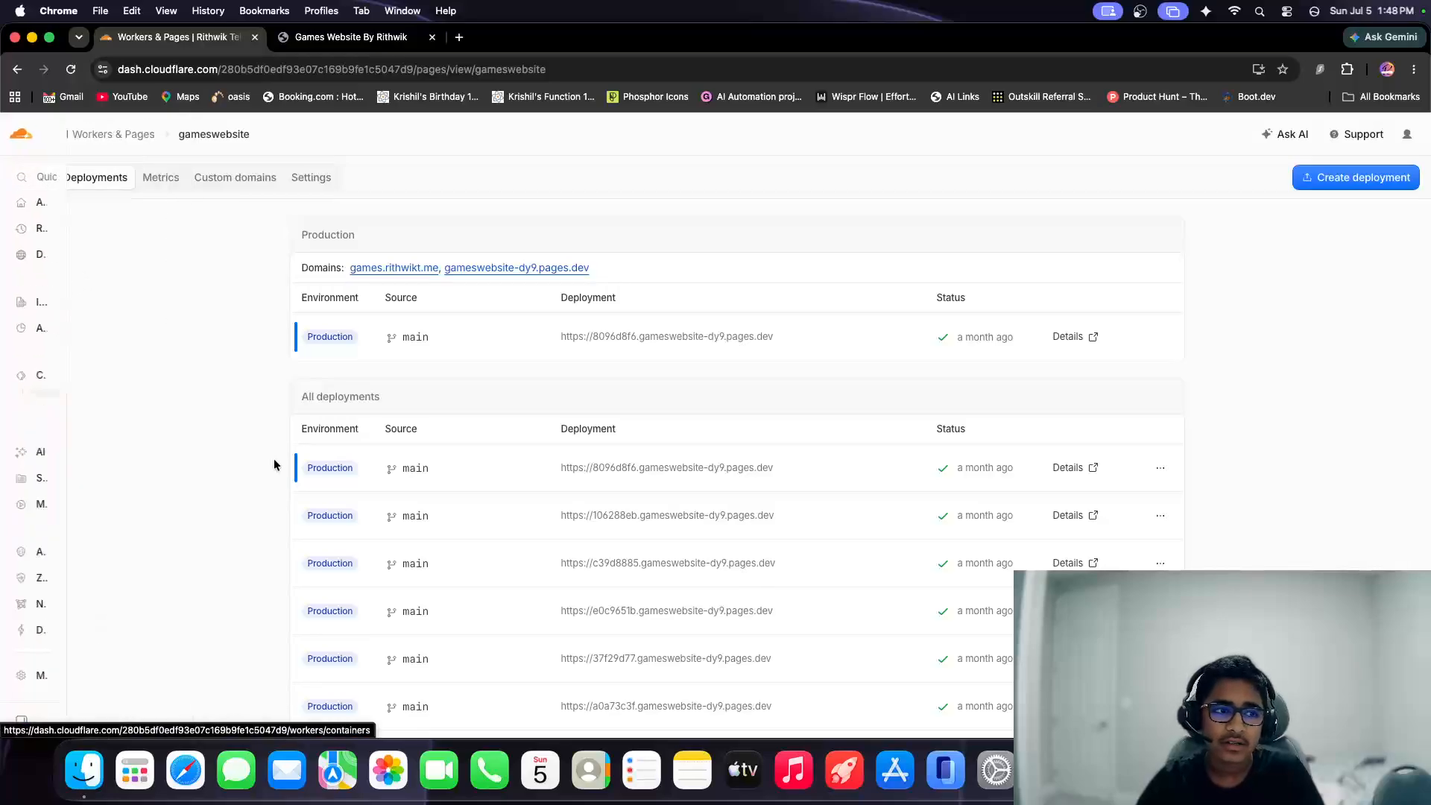